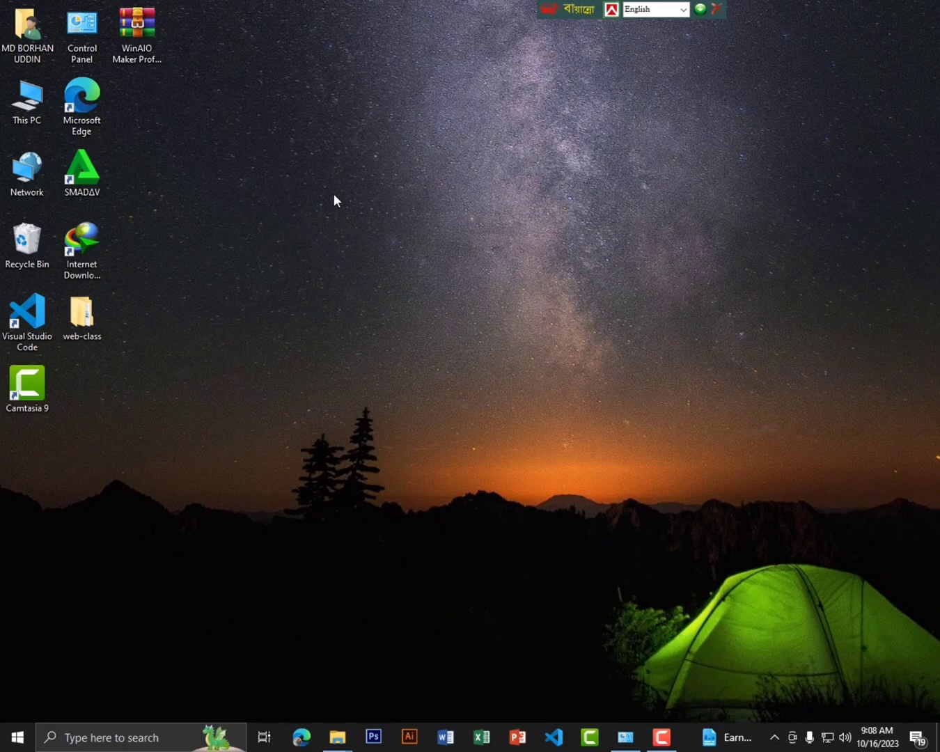
# Refresh the desktop, switch to Microsoft Edge and open the bookmarked Google home page.
pyautogui.rightClick(333, 194)
pyautogui.click(356, 262)
pyautogui.click(301, 737)
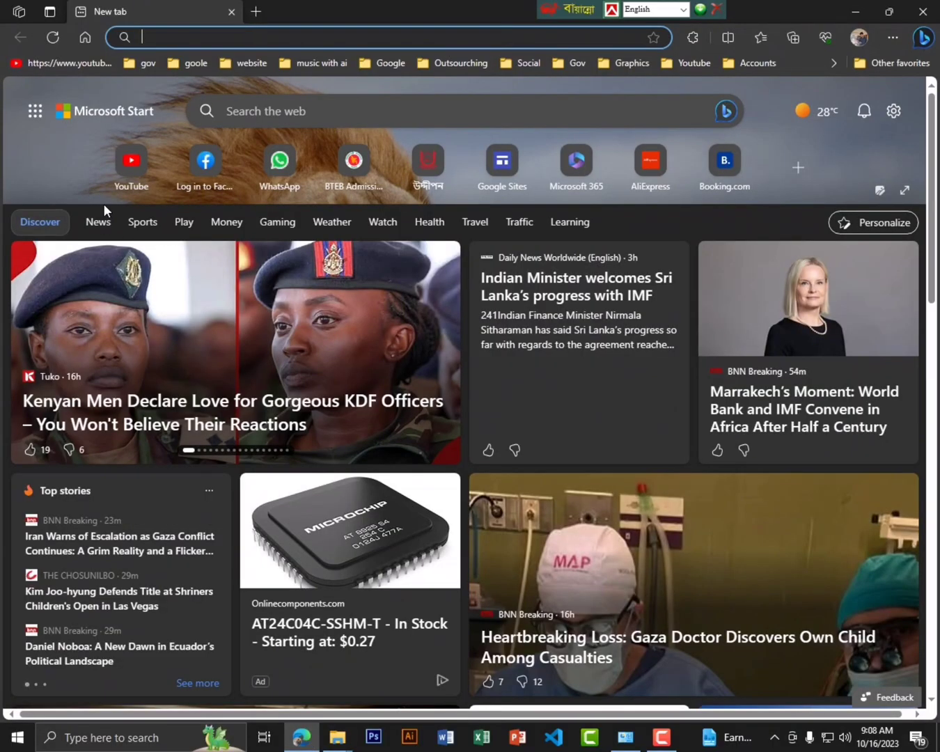
pyautogui.click(191, 64)
pyautogui.click(195, 86)
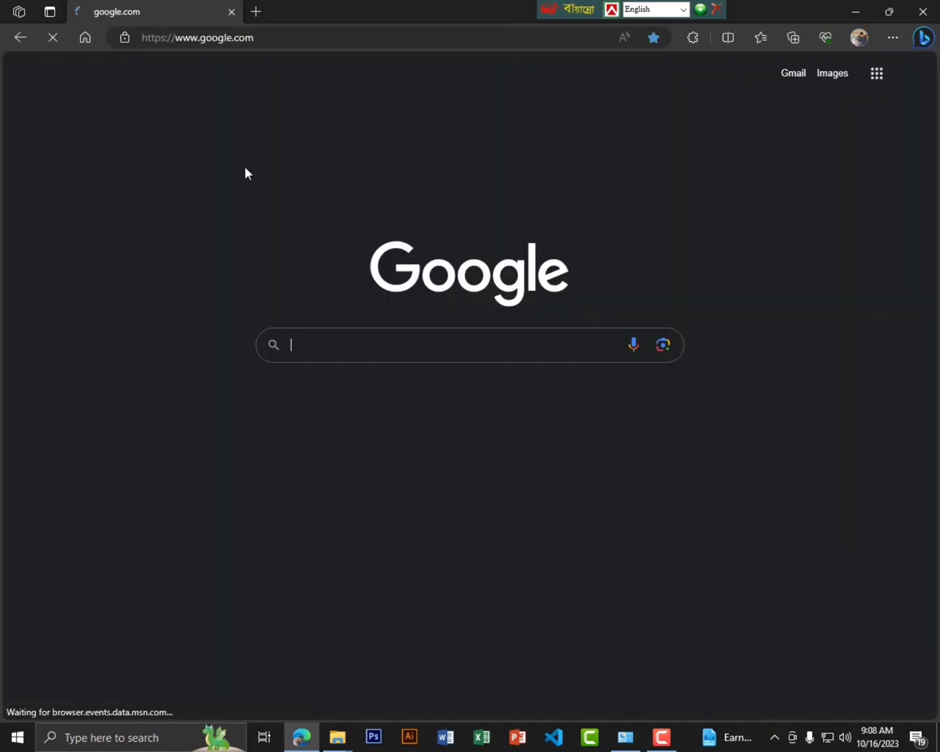
# Search Google for "windws 7 iso file".
pyautogui.click(342, 346)
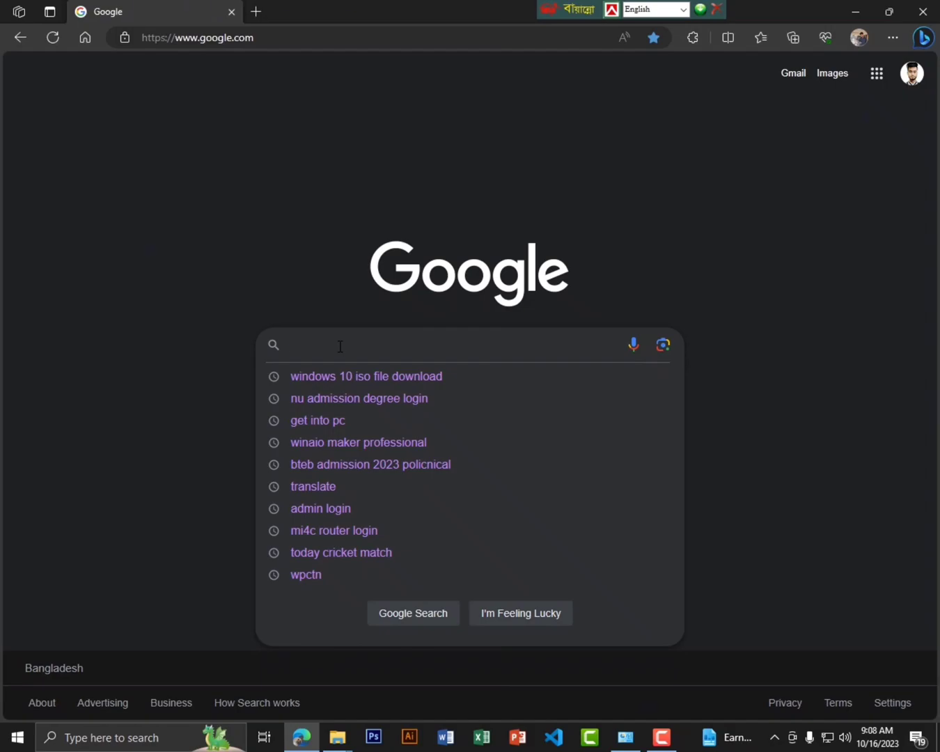
pyautogui.write('windws ')
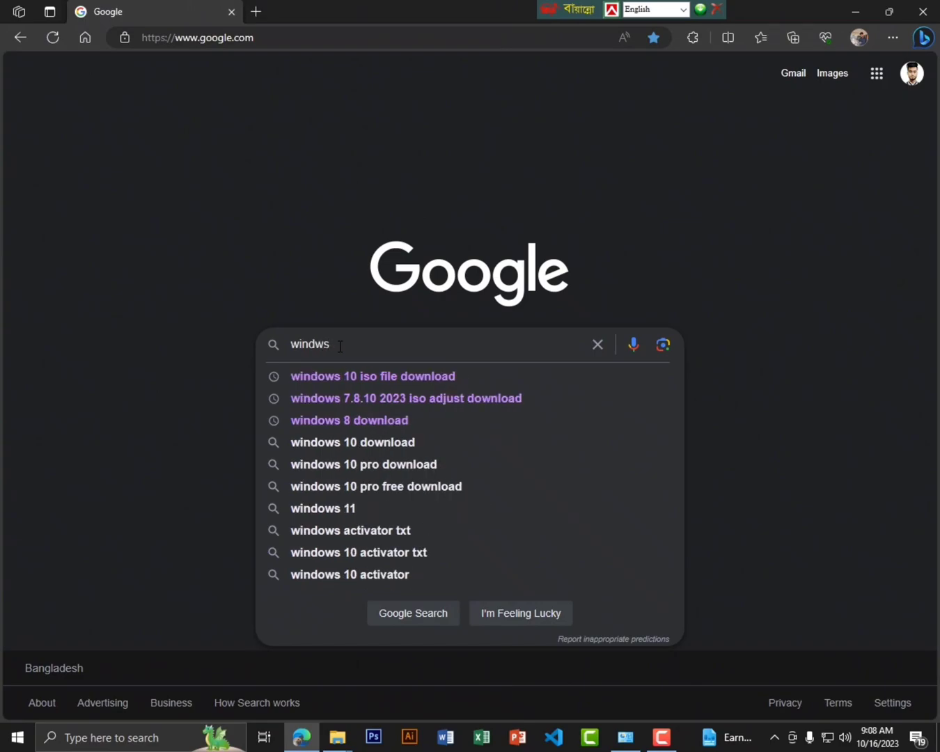
pyautogui.write('7 iso file')
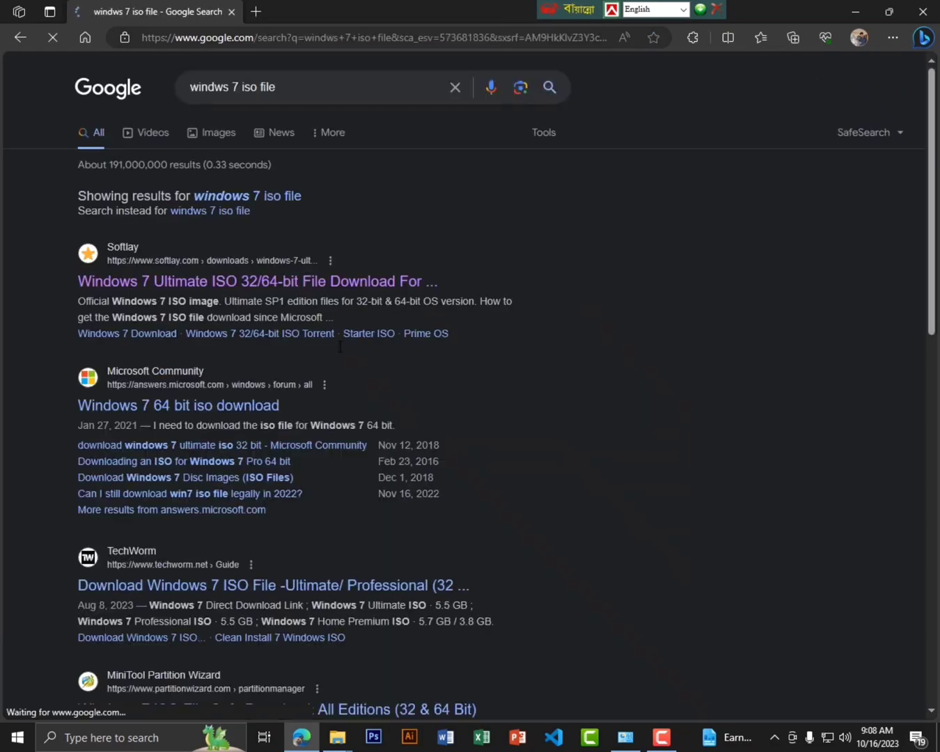
# Cancel the unrequested file download and open Windowstan's "Download Windows 7 ISO Files (Bootable Disc Images)" result in a new tab.
pyautogui.scroll(-2, 173, 415)
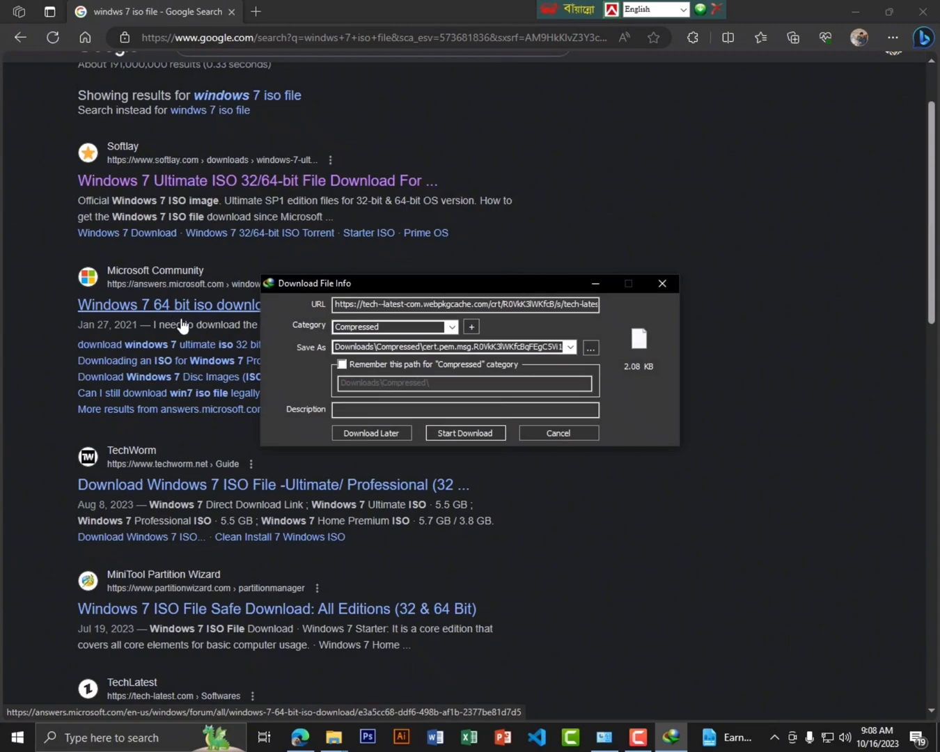
pyautogui.click(559, 431)
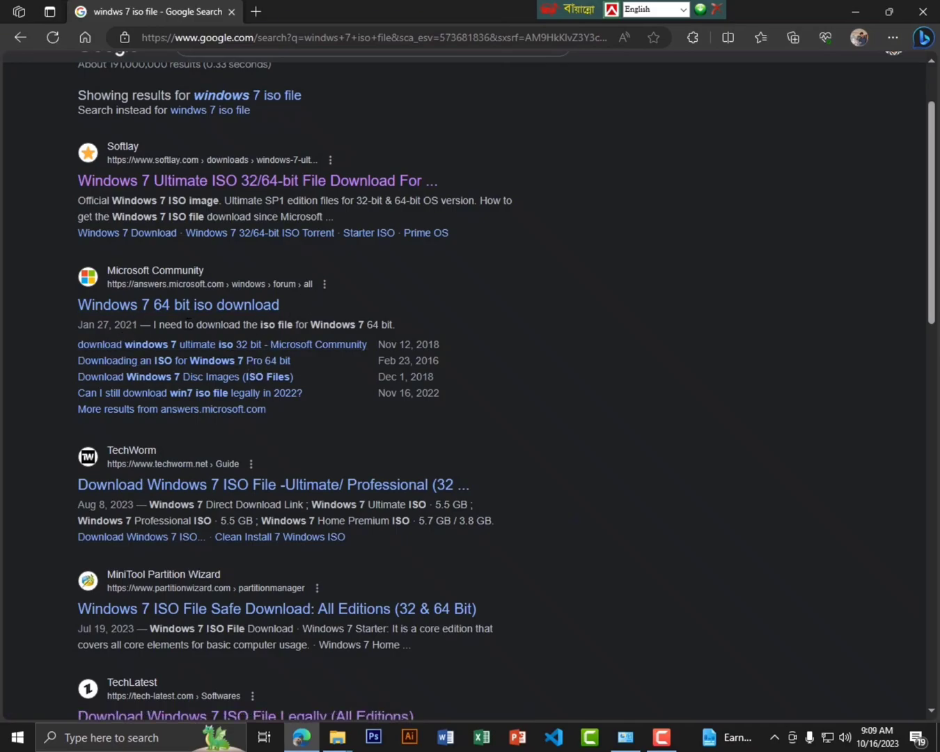
pyautogui.scroll(-5, 194, 330)
pyautogui.scroll(7, 200, 338)
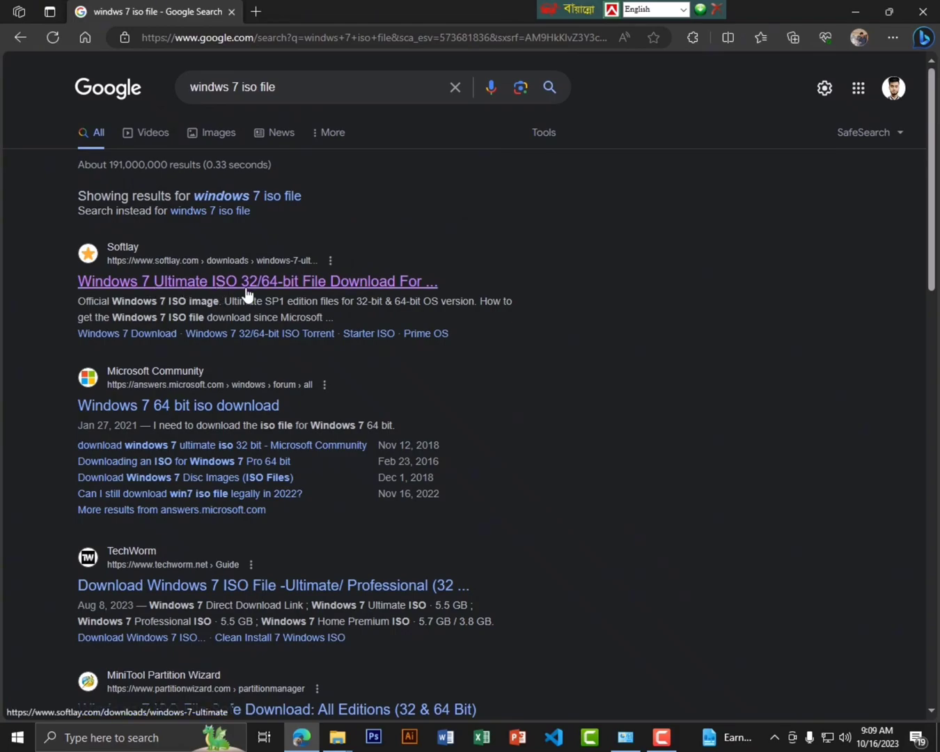
pyautogui.scroll(-5, 247, 294)
pyautogui.scroll(-1, 262, 376)
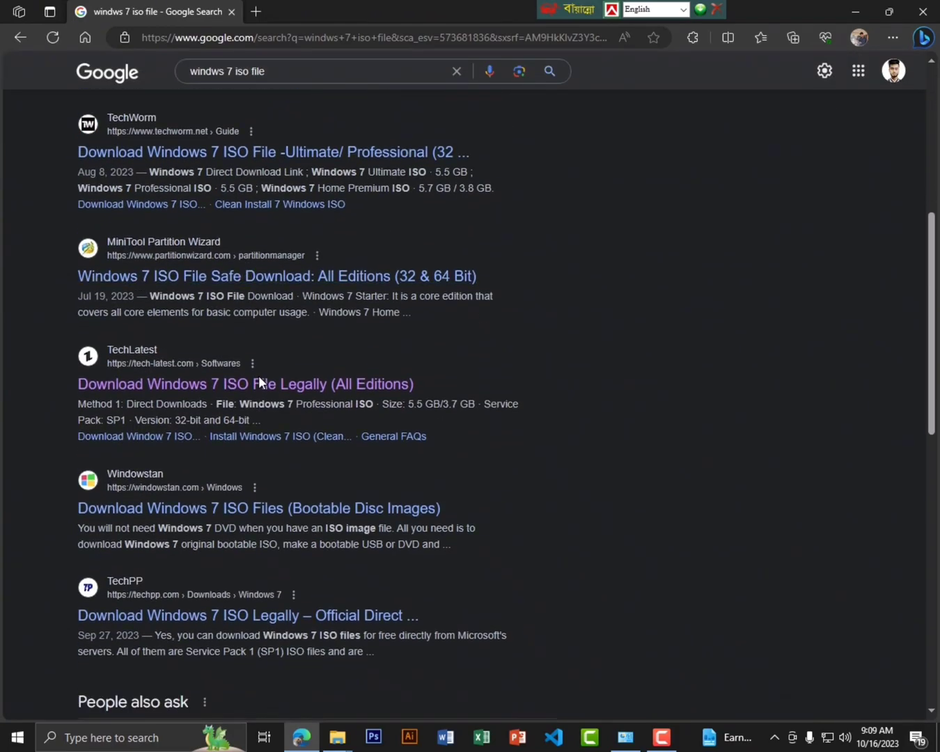
pyautogui.scroll(-2, 260, 378)
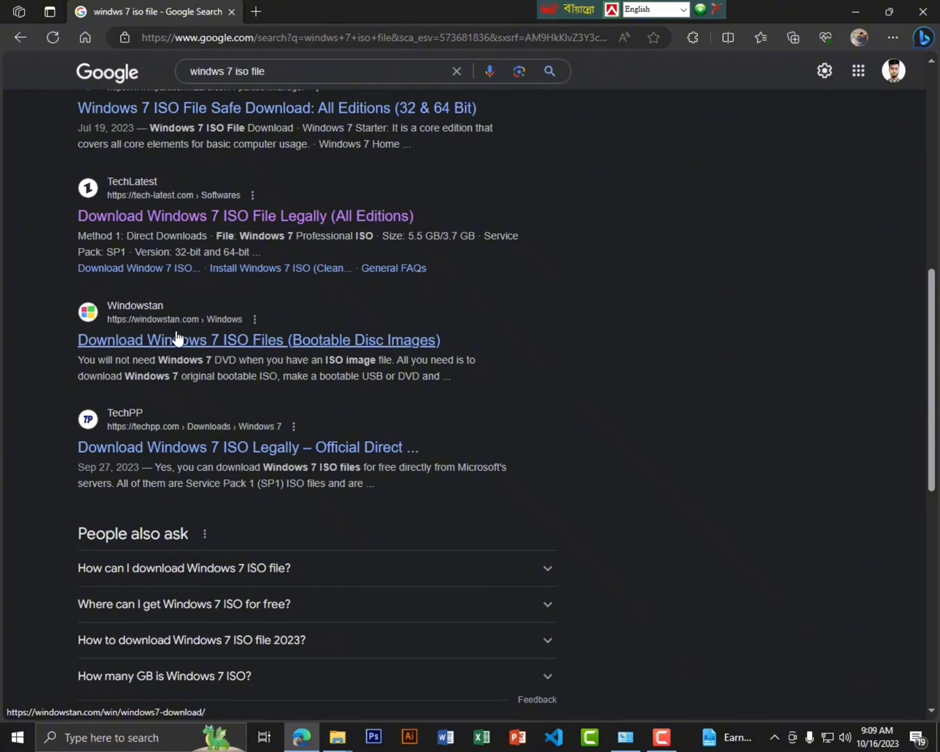
pyautogui.rightClick(248, 343)
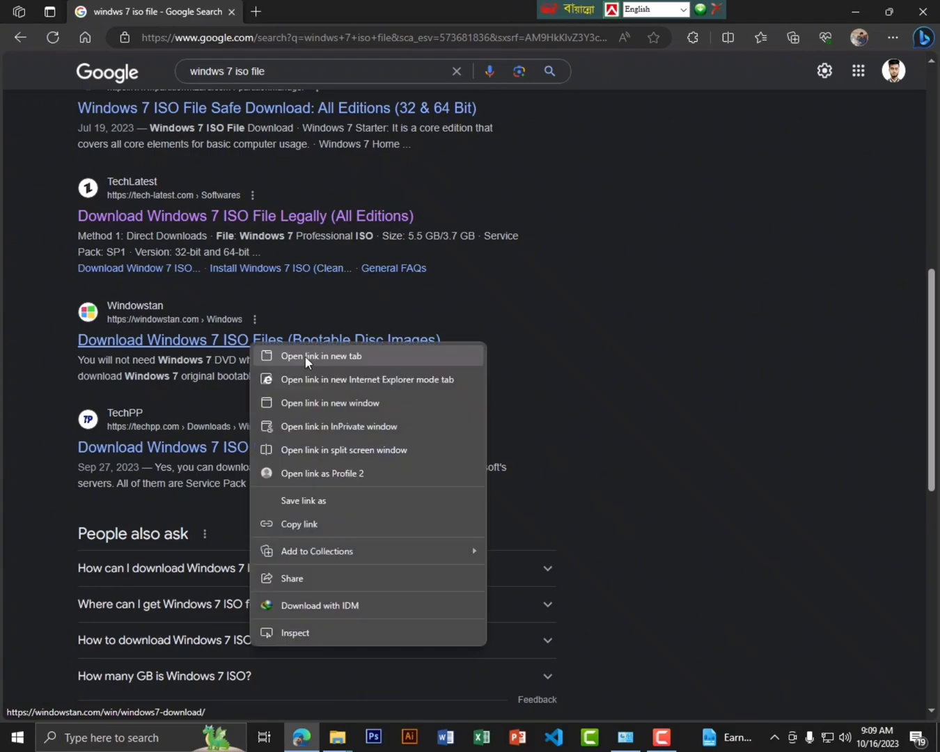
pyautogui.click(307, 355)
pyautogui.click(278, 8)
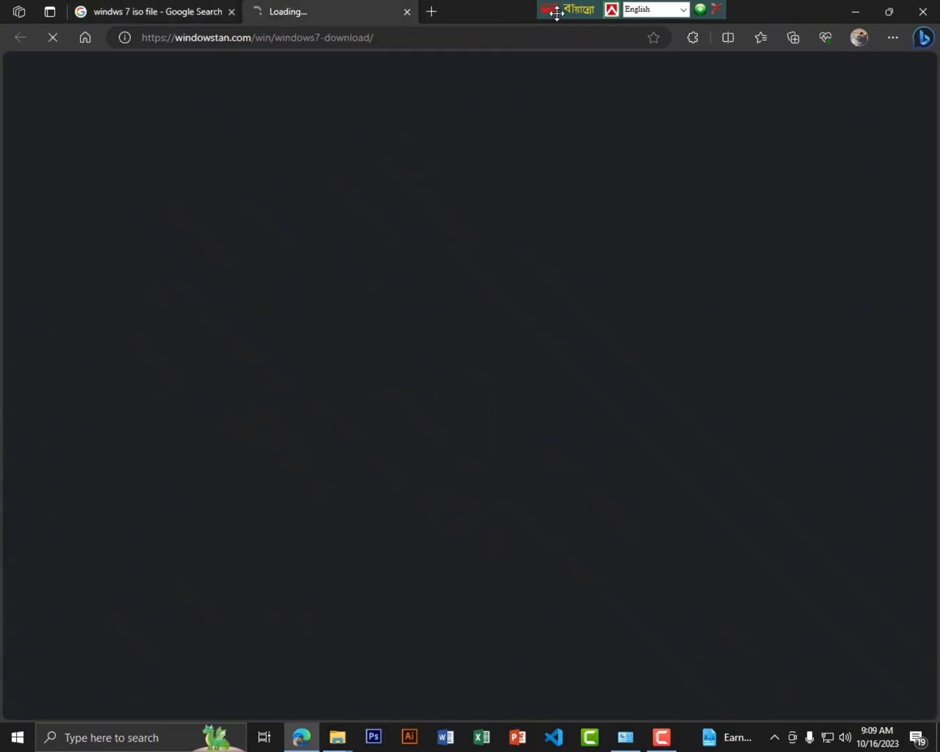
# Decline the site's notification request and open the Windows 7 Ultimate ISO page from the list of edition downloads.
pyautogui.moveTo(557, 11); pyautogui.dragTo(632, 12)
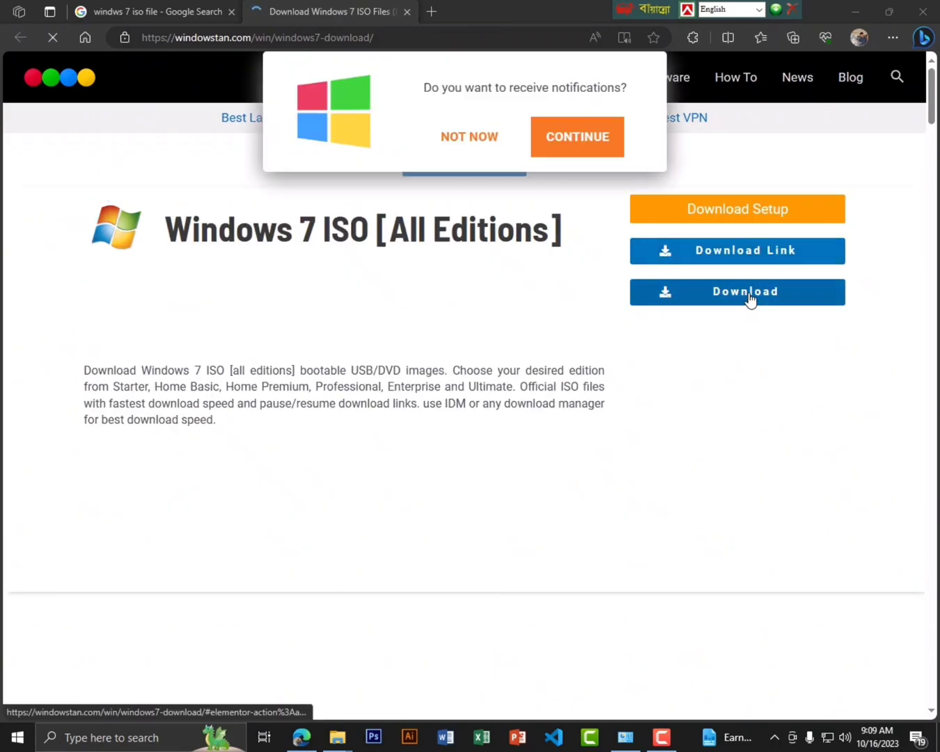
pyautogui.click(466, 138)
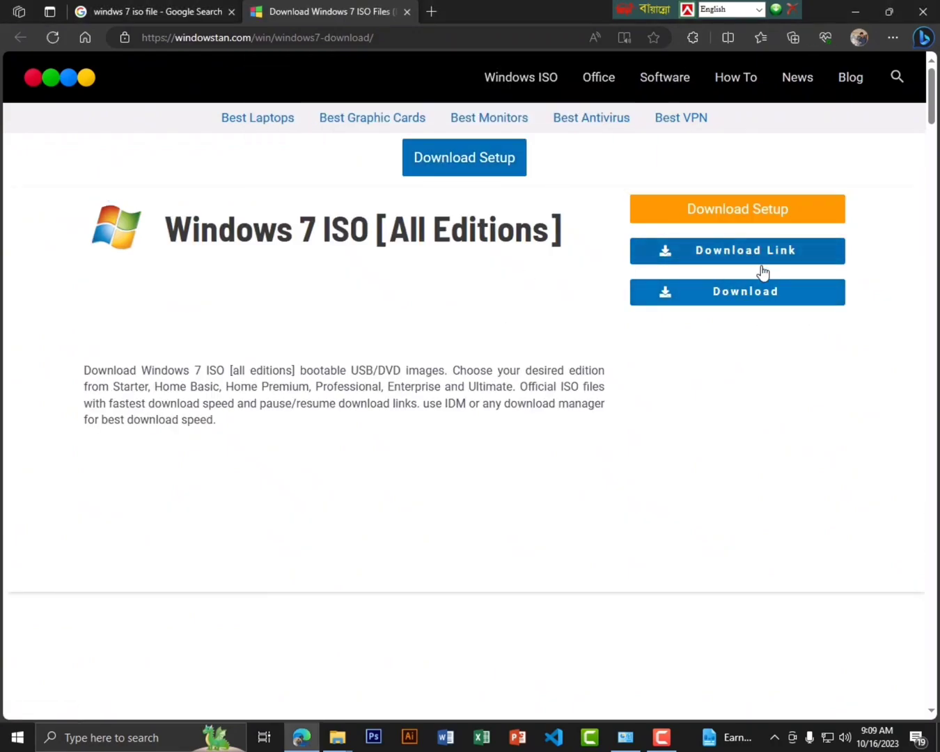
pyautogui.click(726, 304)
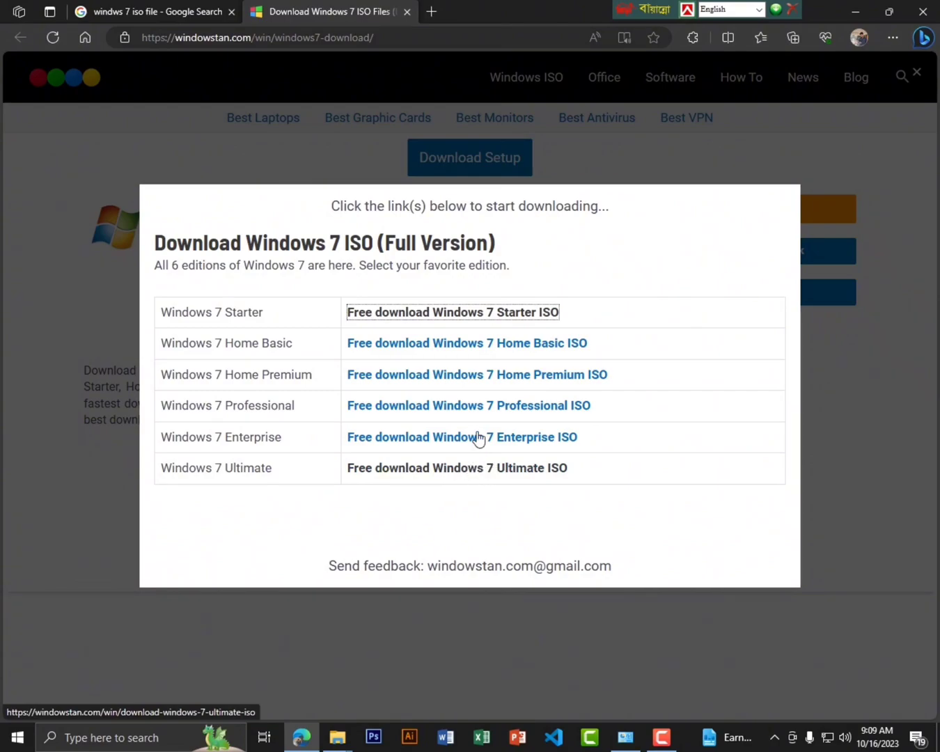
pyautogui.click(459, 476)
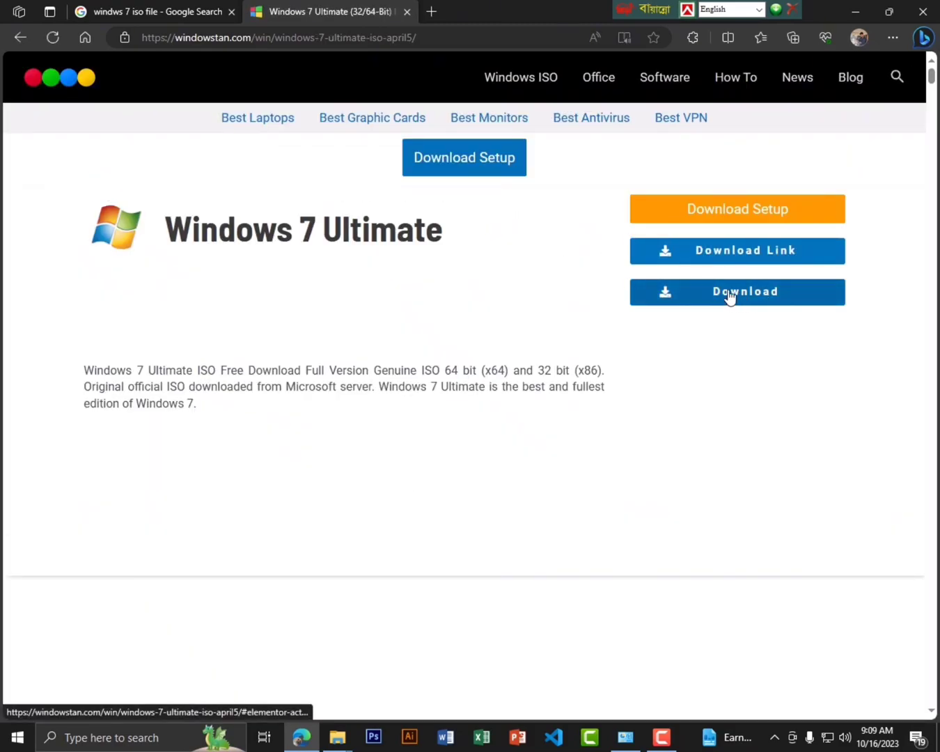
# Choose the 64-bit Windows 7 Ultimate ISO, closing the advertisement, and go to its 64-bit download page.
pyautogui.click(729, 296)
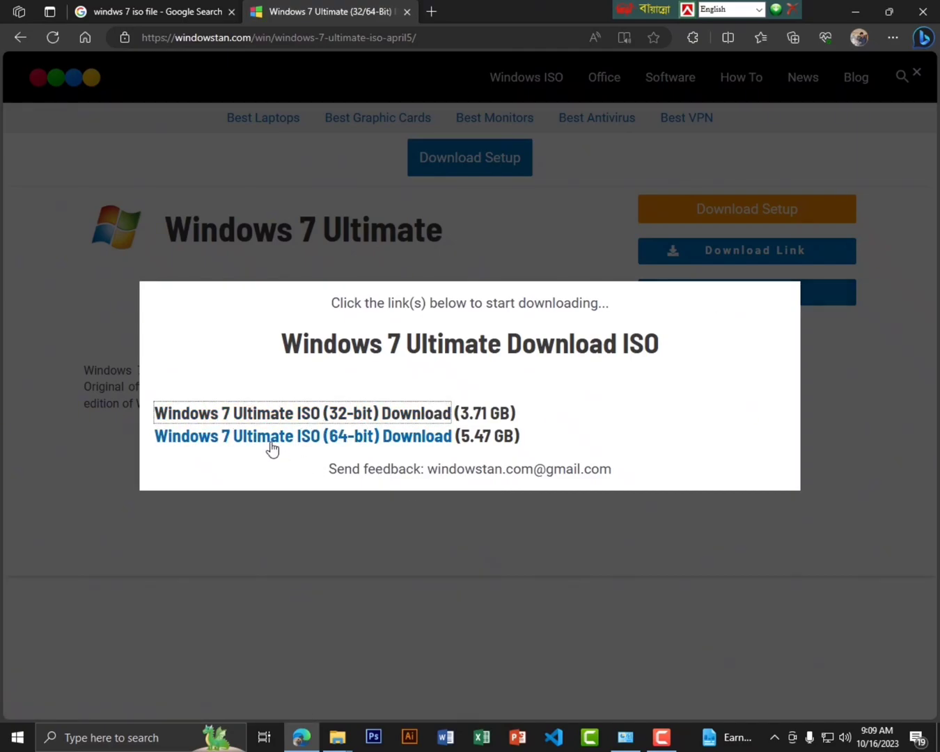
pyautogui.click(338, 439)
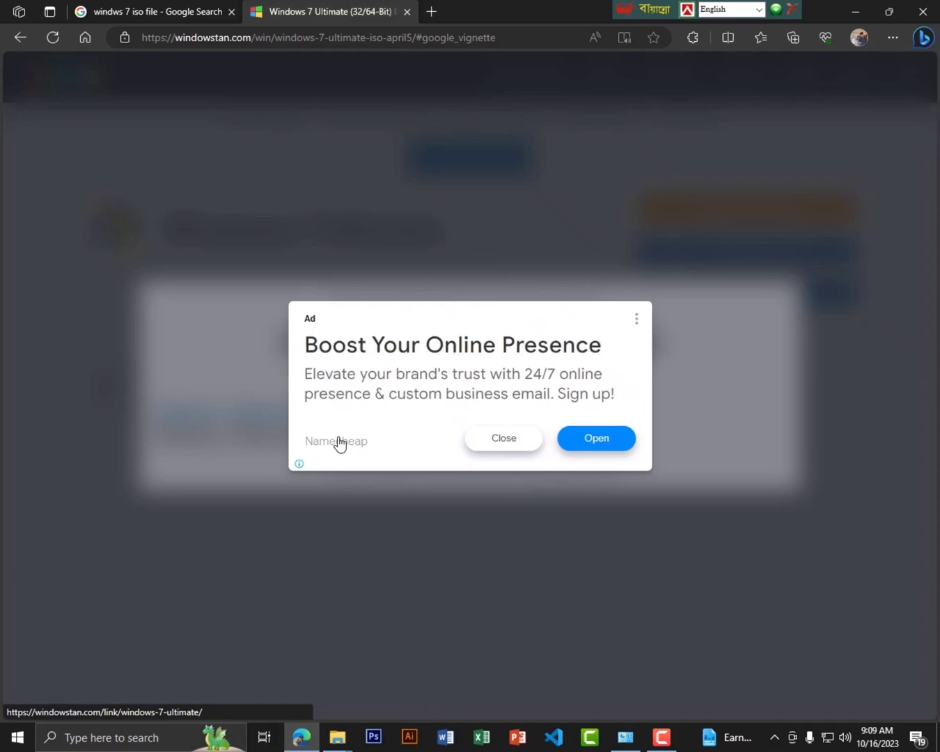
pyautogui.click(507, 441)
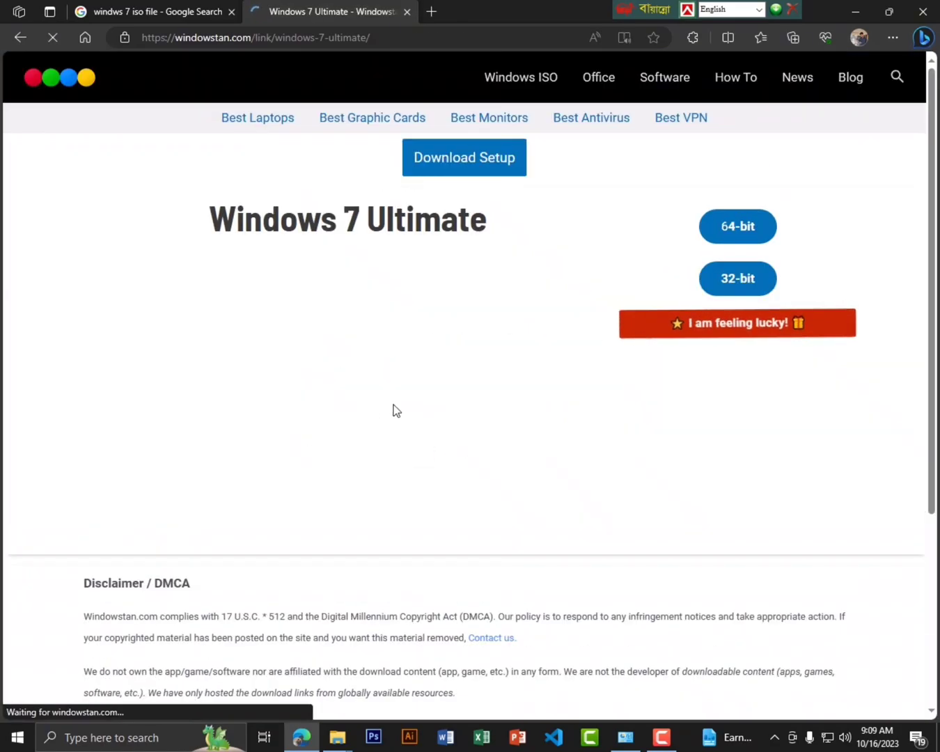
pyautogui.click(732, 245)
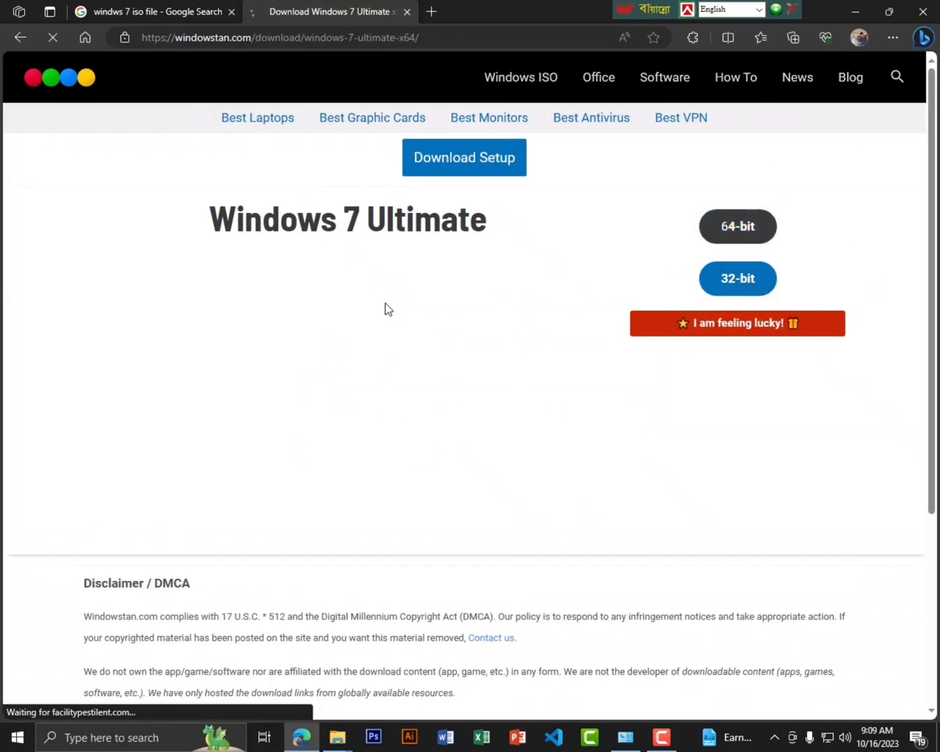
# Try to download the Windows 7 Ultimate x64 ISO, including through the pop-up "Download area" page.
pyautogui.scroll(-3, 300, 445)
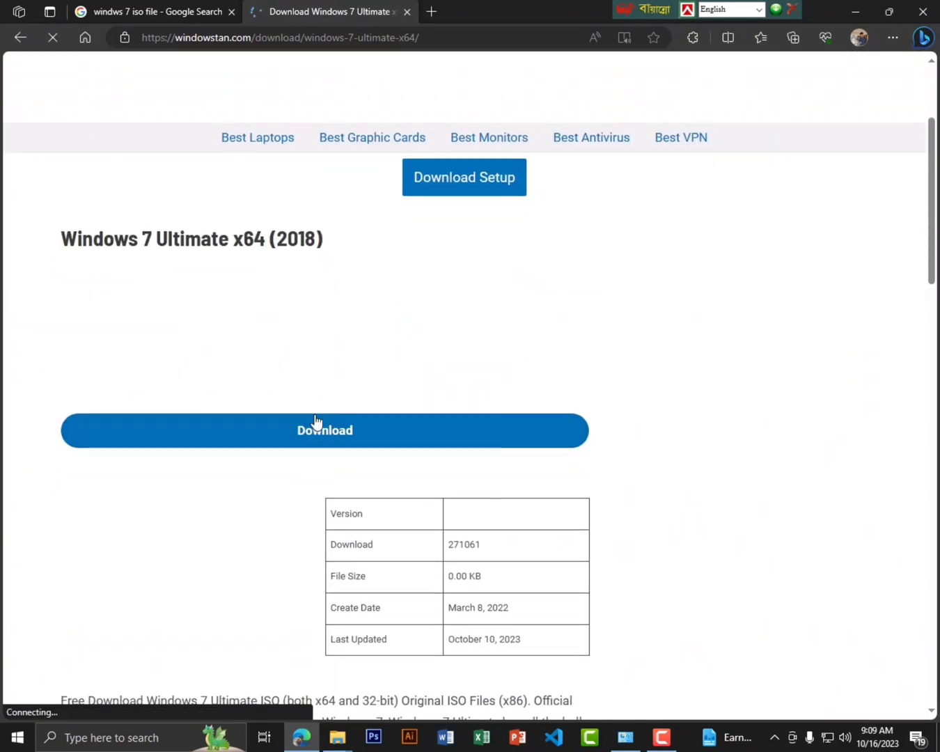
pyautogui.click(339, 430)
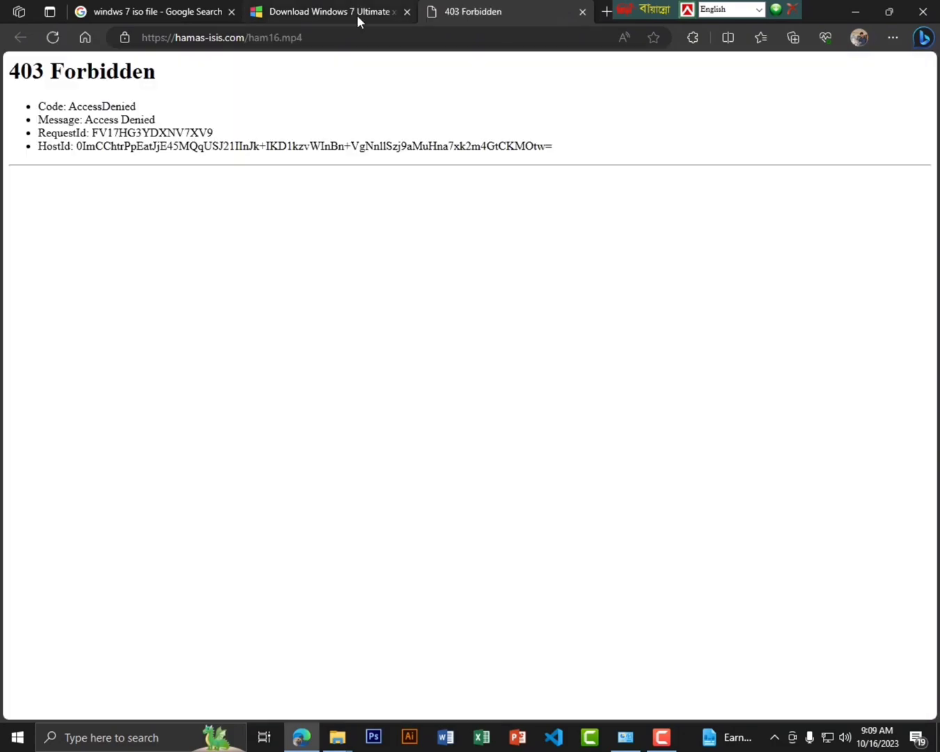
pyautogui.click(357, 15)
pyautogui.click(310, 432)
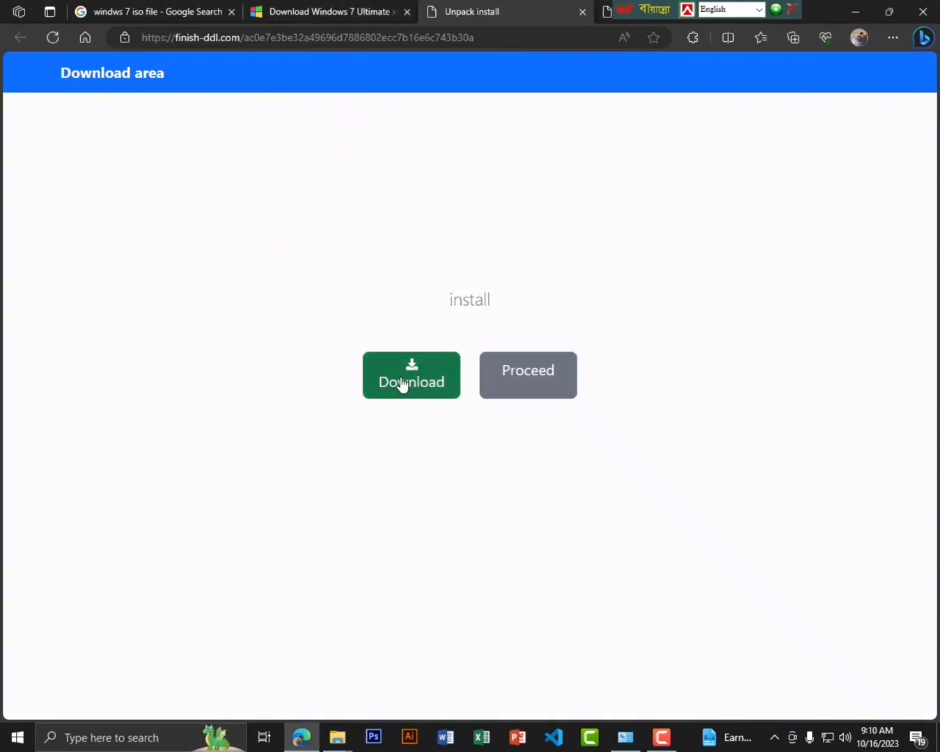
pyautogui.click(412, 382)
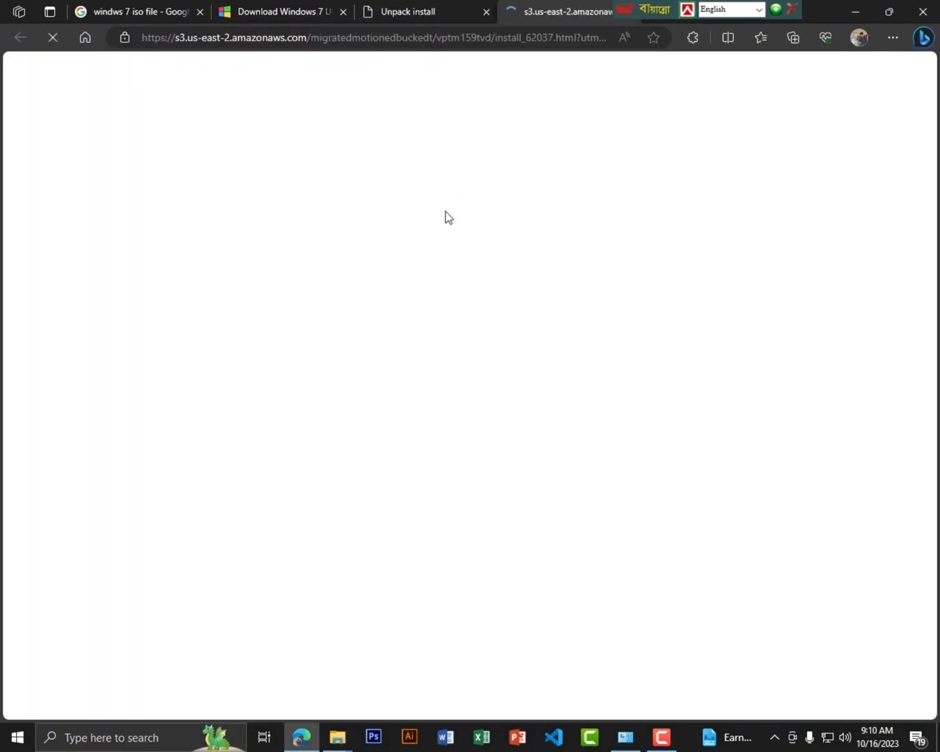
# Return to the Windows 7 Ultimate x64 page, request the ISO again and start its download to the Downloads folder.
pyautogui.click(286, 6)
pyautogui.click(331, 441)
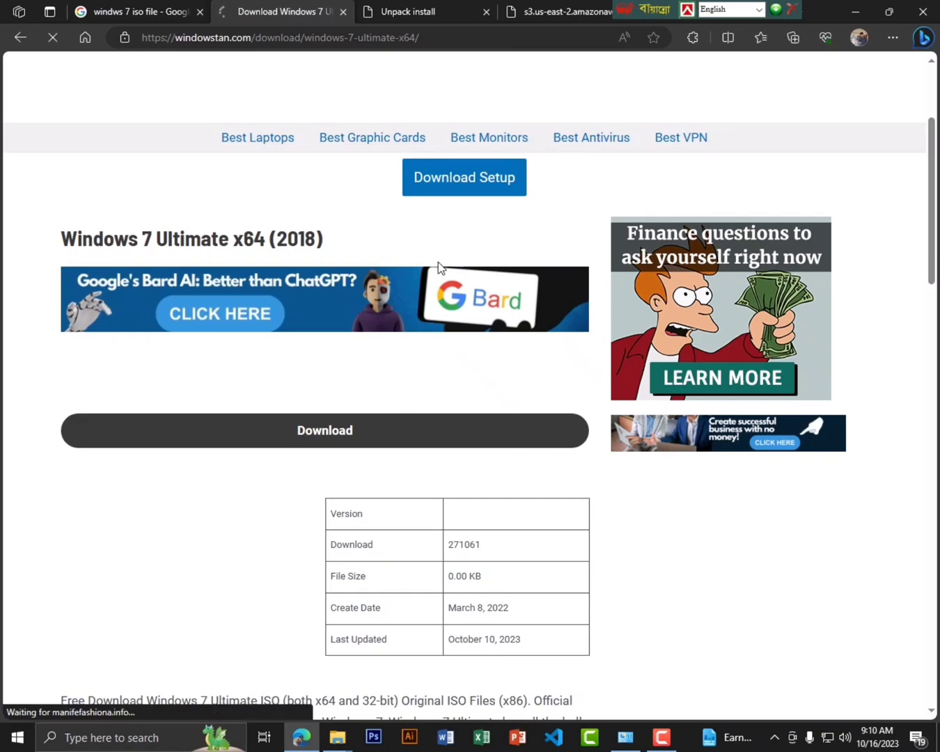
pyautogui.click(327, 431)
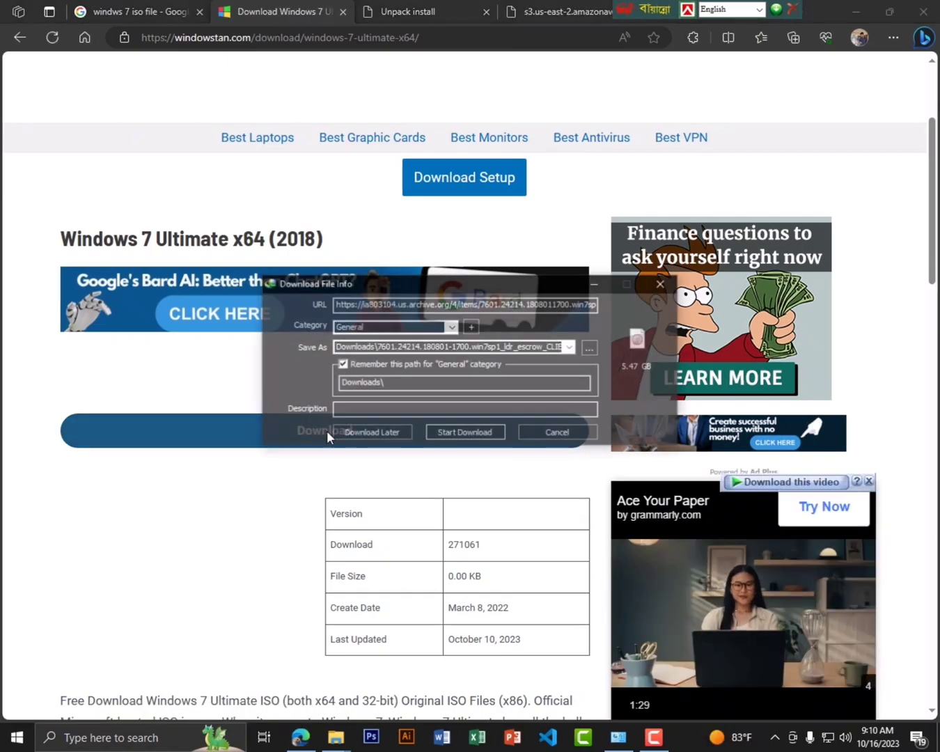
pyautogui.moveTo(391, 285); pyautogui.dragTo(347, 270)
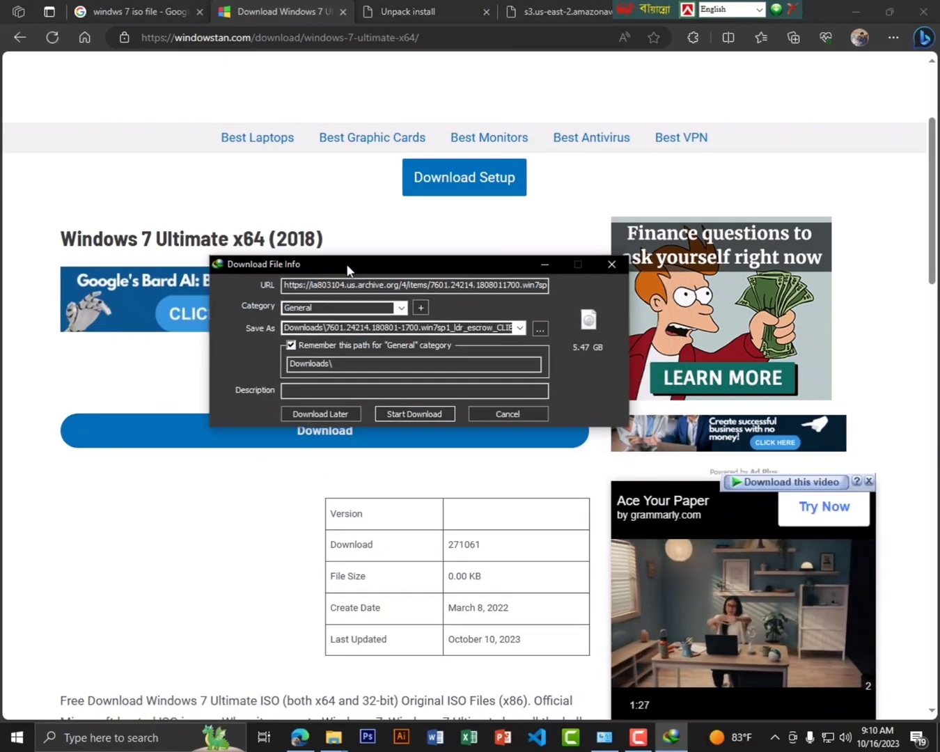
pyautogui.click(415, 412)
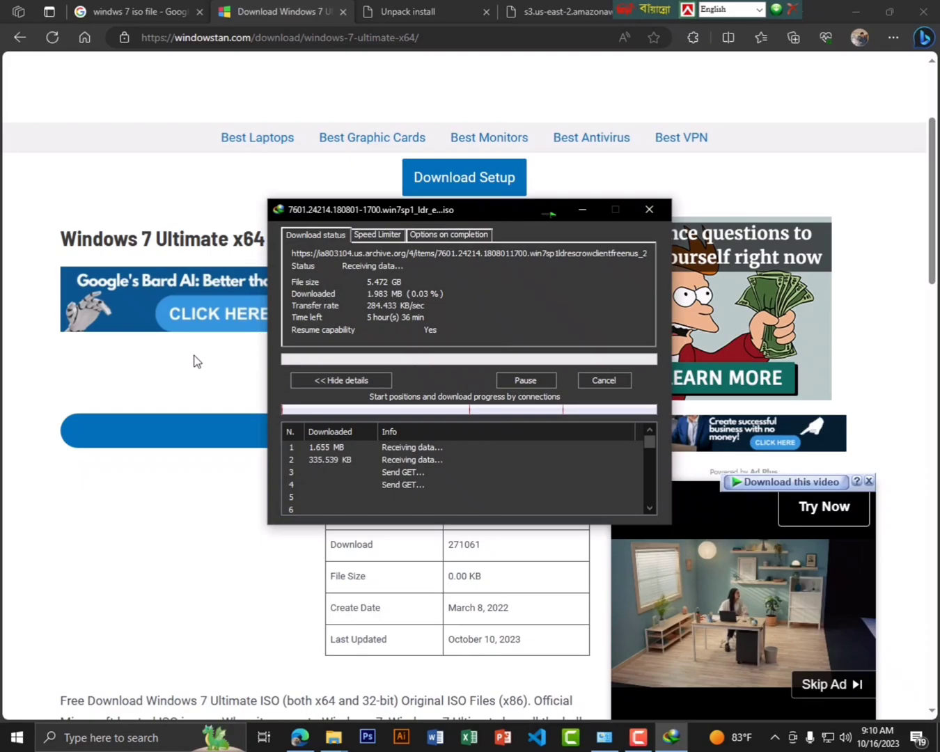
# Leave the download running in the background and close the Windows 7 download page and all pop-up tabs.
pyautogui.click(175, 81)
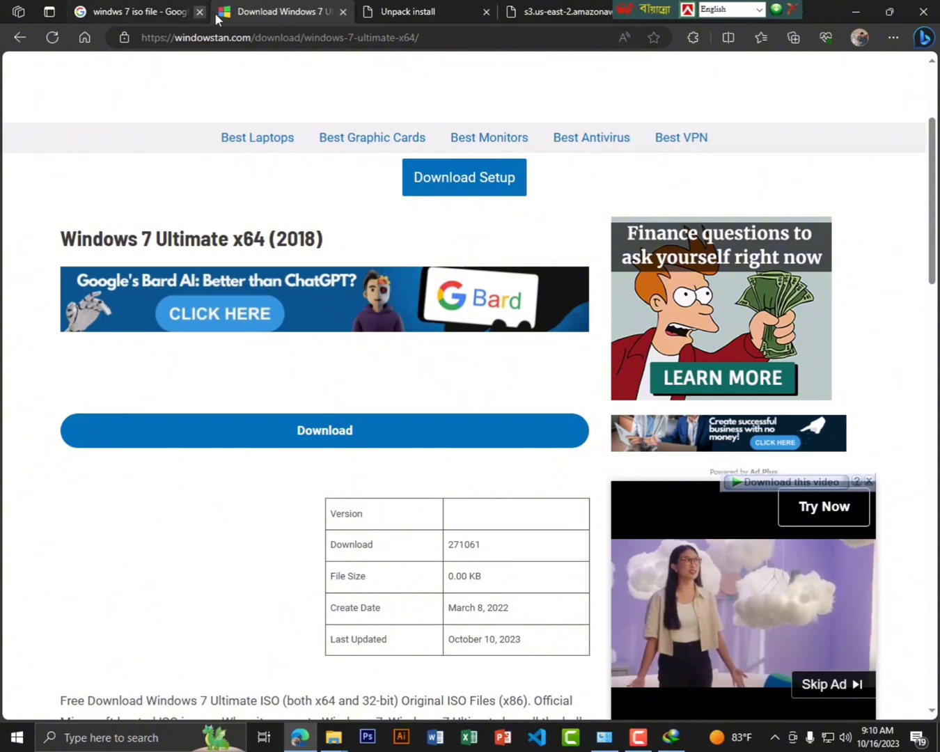
pyautogui.click(343, 11)
pyautogui.click(342, 11)
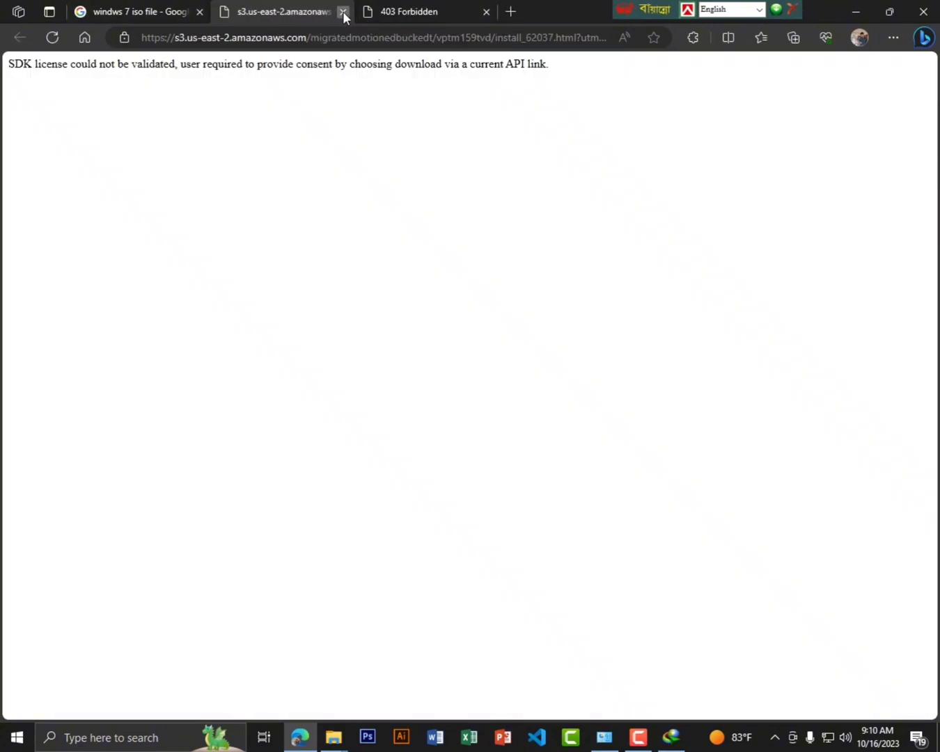
pyautogui.click(342, 11)
pyautogui.click(342, 11)
# Replace the Google query with "windows 8 download microsoft" and run the search.
pyautogui.scroll(1, 236, 218)
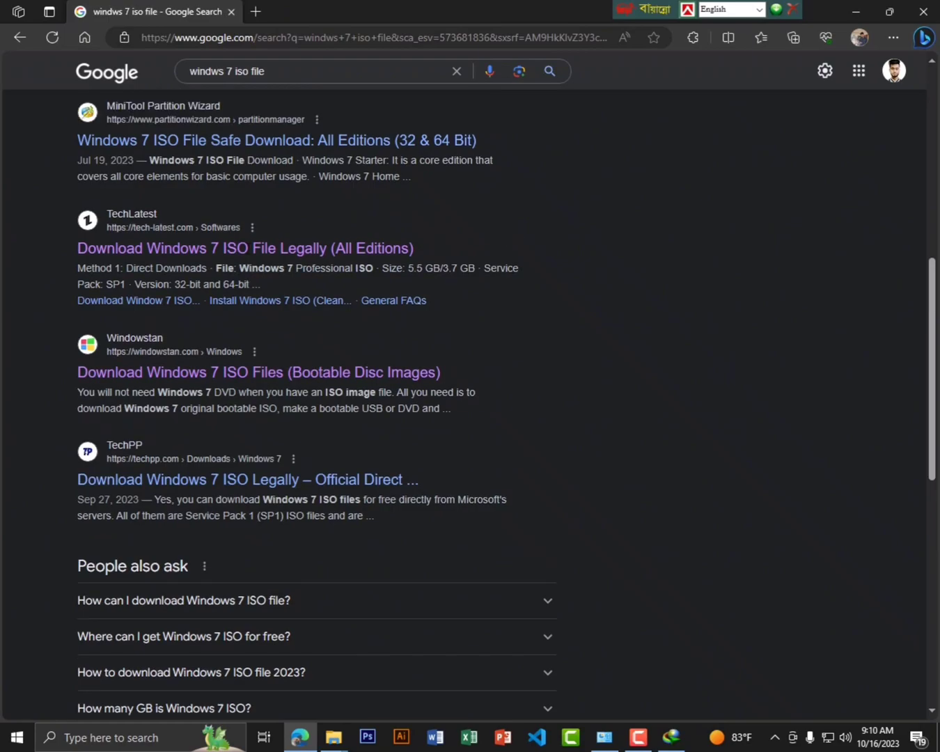
pyautogui.scroll(8, 248, 256)
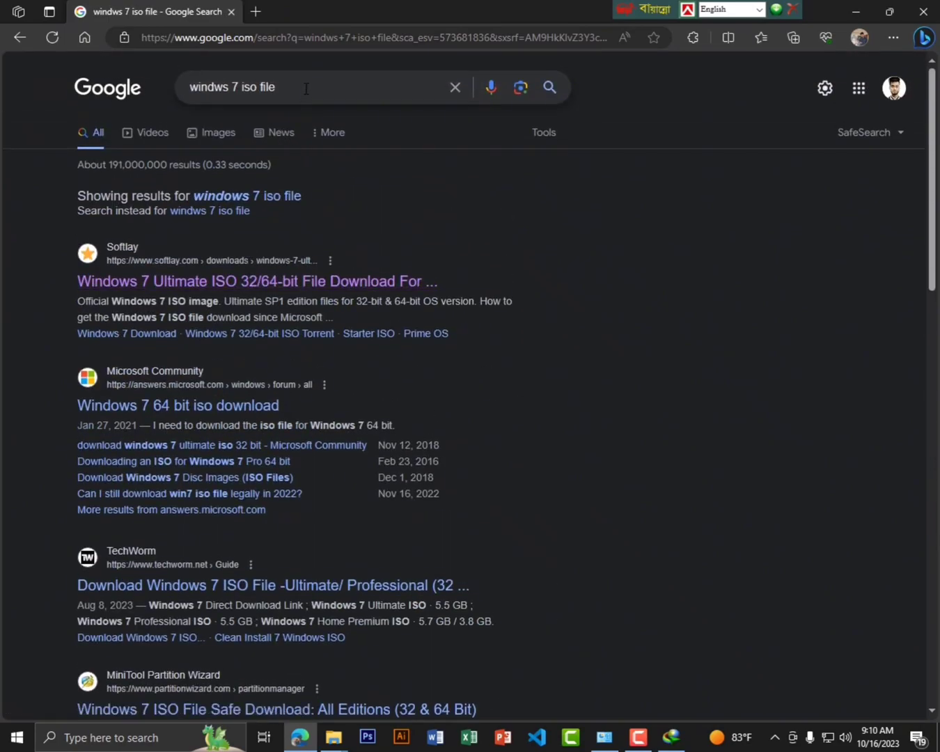
pyautogui.moveTo(310, 86); pyautogui.dragTo(183, 86)
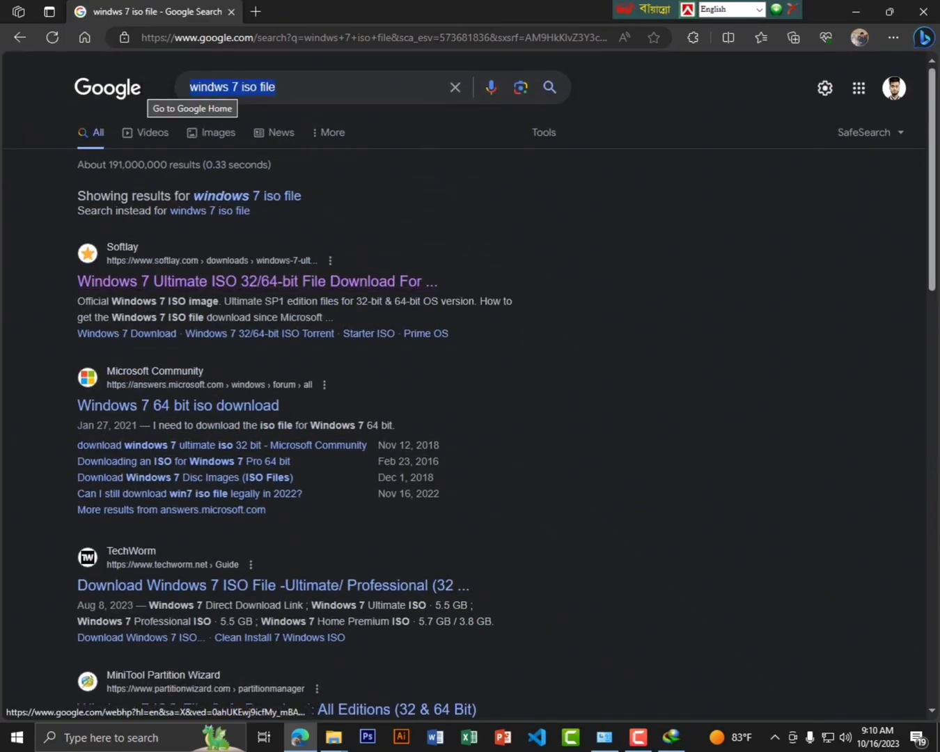
pyautogui.write('windwos ')
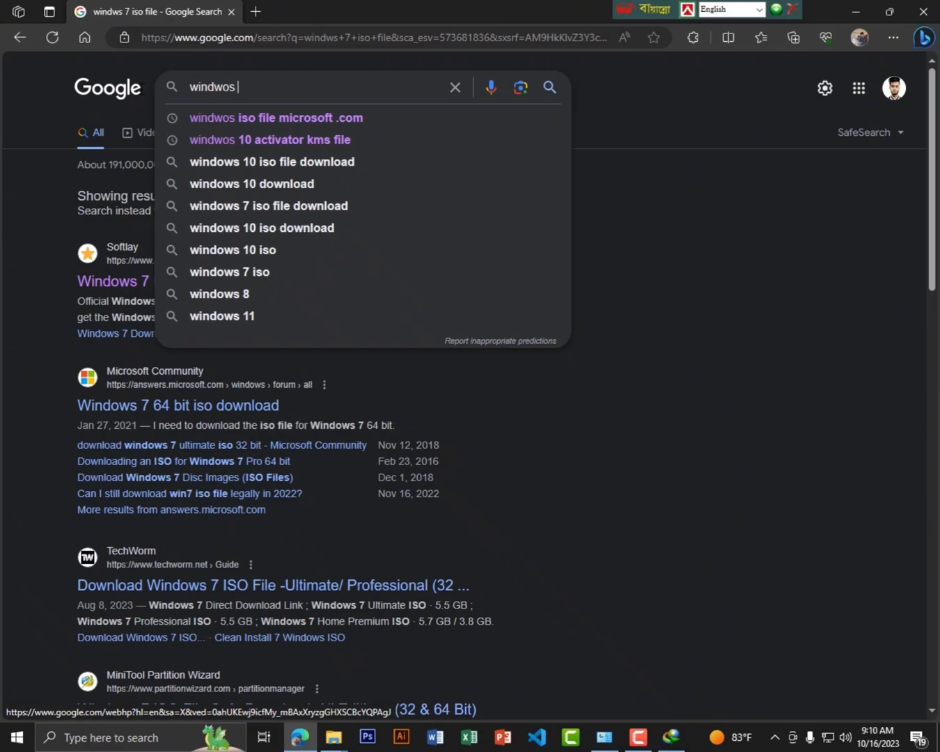
pyautogui.write('8')
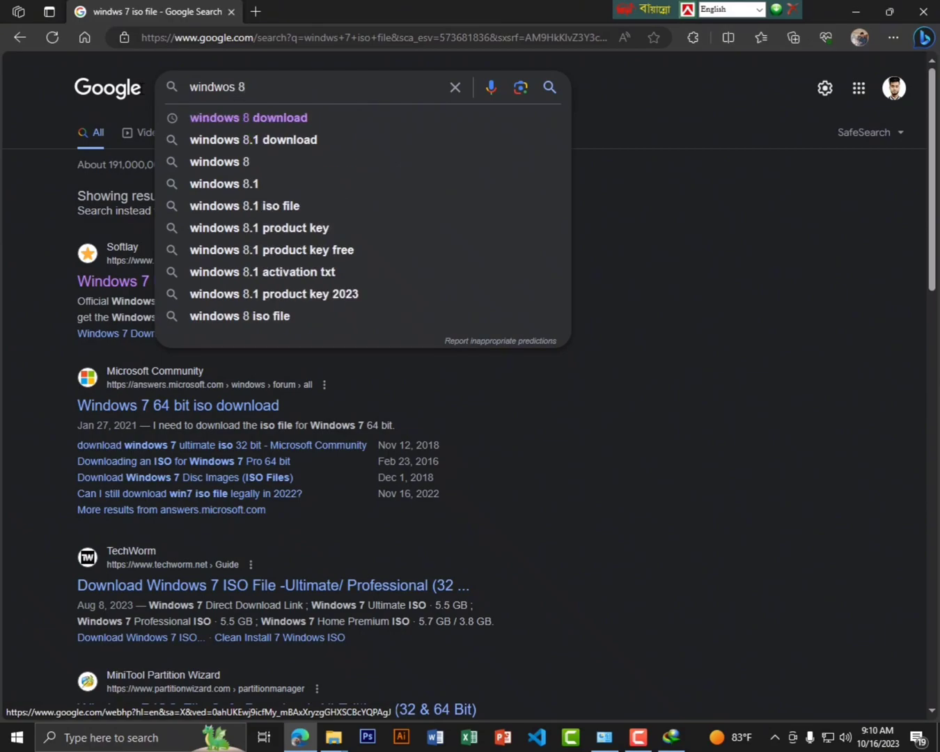
pyautogui.press('Down')
pyautogui.write('mic')
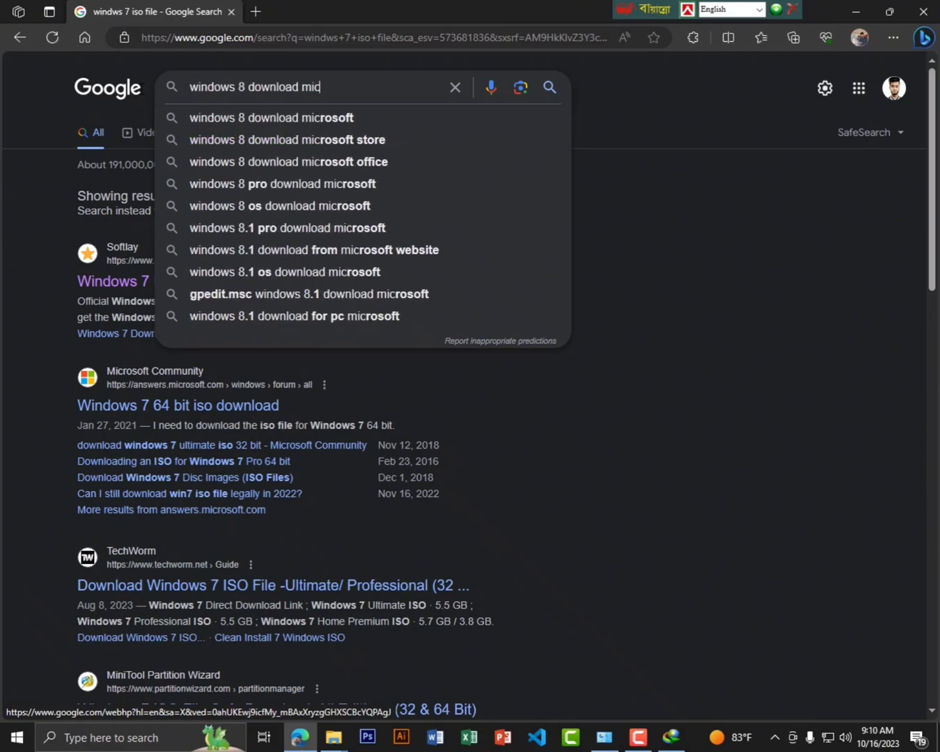
pyautogui.press('Down')
pyautogui.press('Return')
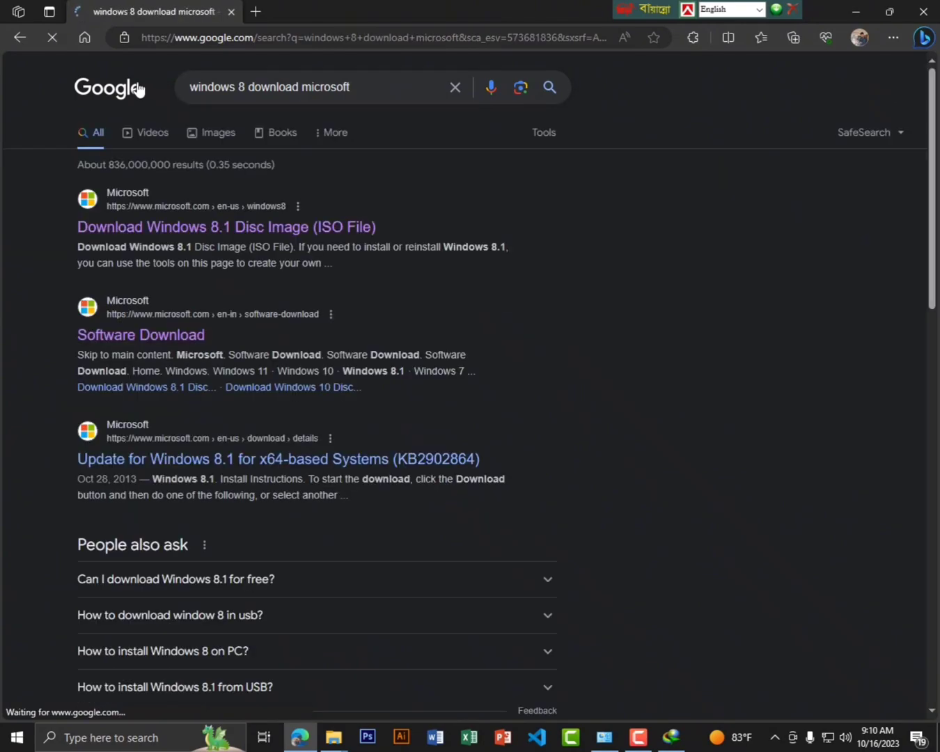
# Open Microsoft's "Download Windows 8.1 Disc Image (ISO File)" result in a new tab and switch to it.
pyautogui.rightClick(163, 229)
pyautogui.click(202, 236)
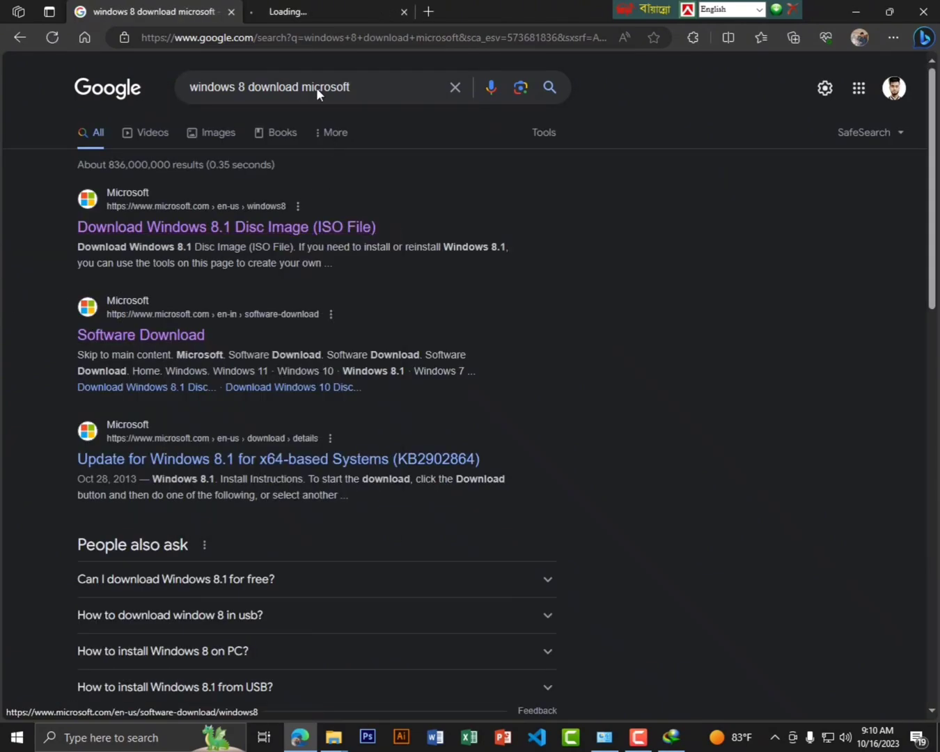
pyautogui.click(288, 13)
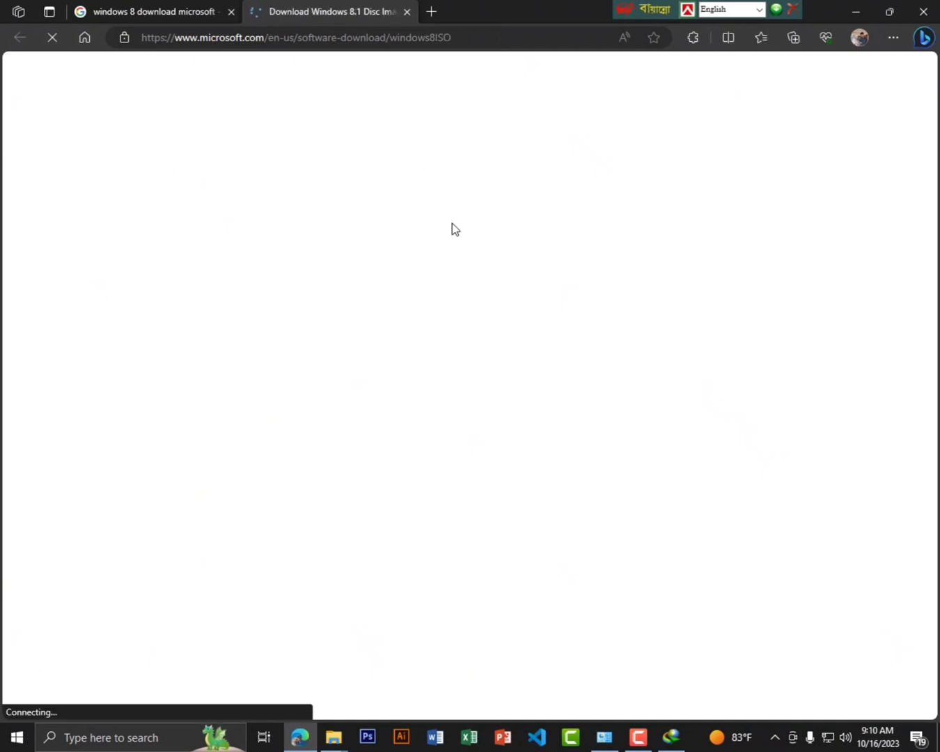
# Look through the Windows 8.1 download page, including its preparation requirements and edition selection.
pyautogui.scroll(-2, 302, 286)
pyautogui.scroll(-4, 321, 313)
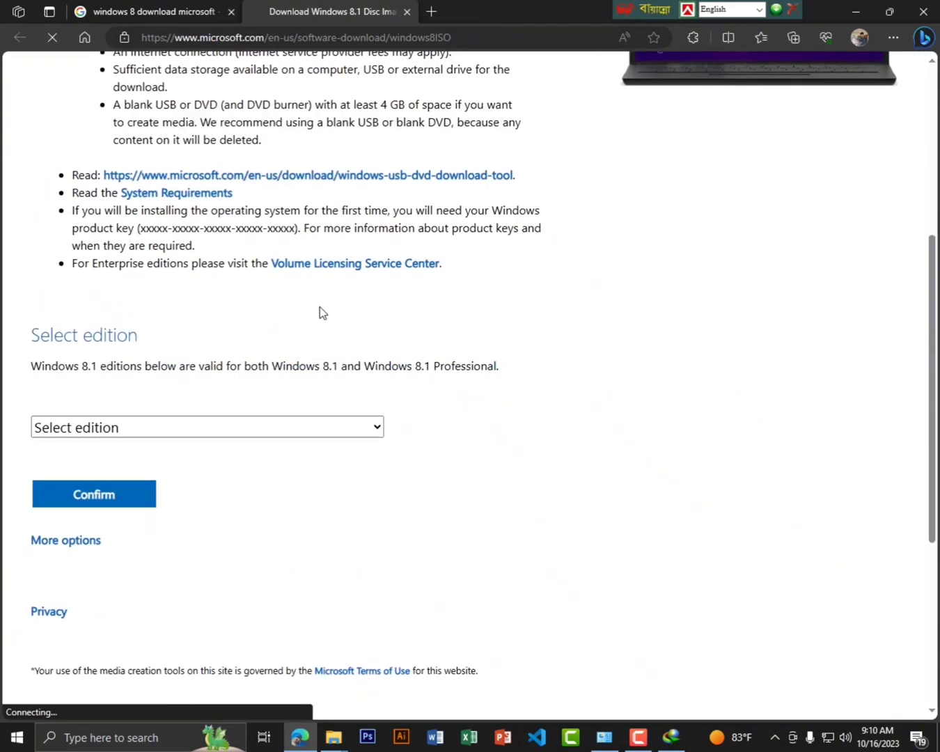
pyautogui.scroll(10, 320, 310)
pyautogui.scroll(-5, 320, 310)
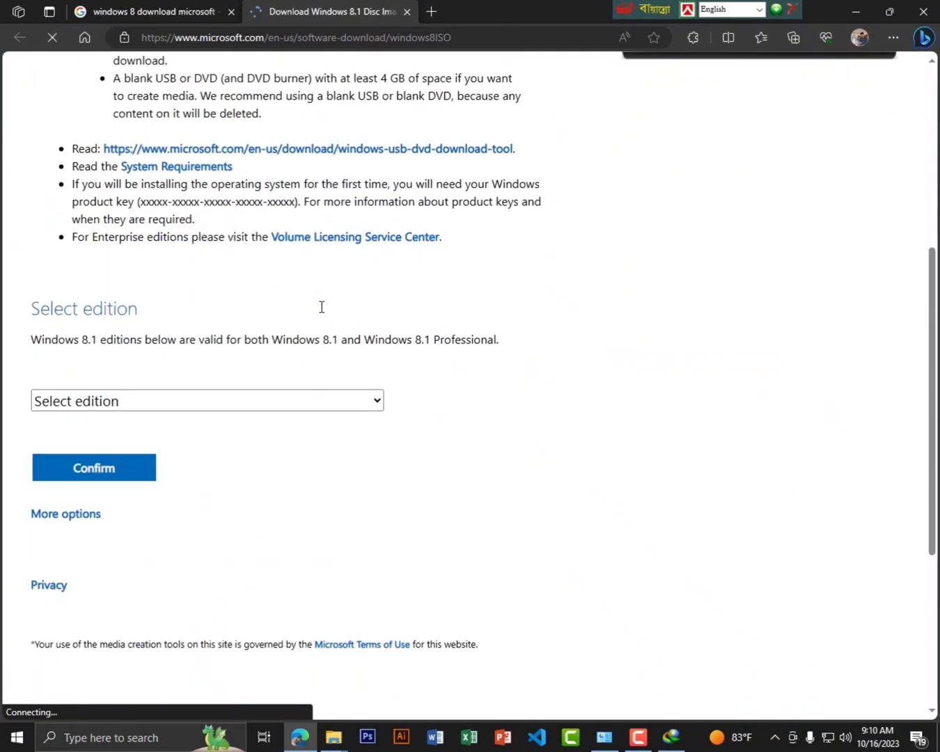
pyautogui.scroll(5, 292, 394)
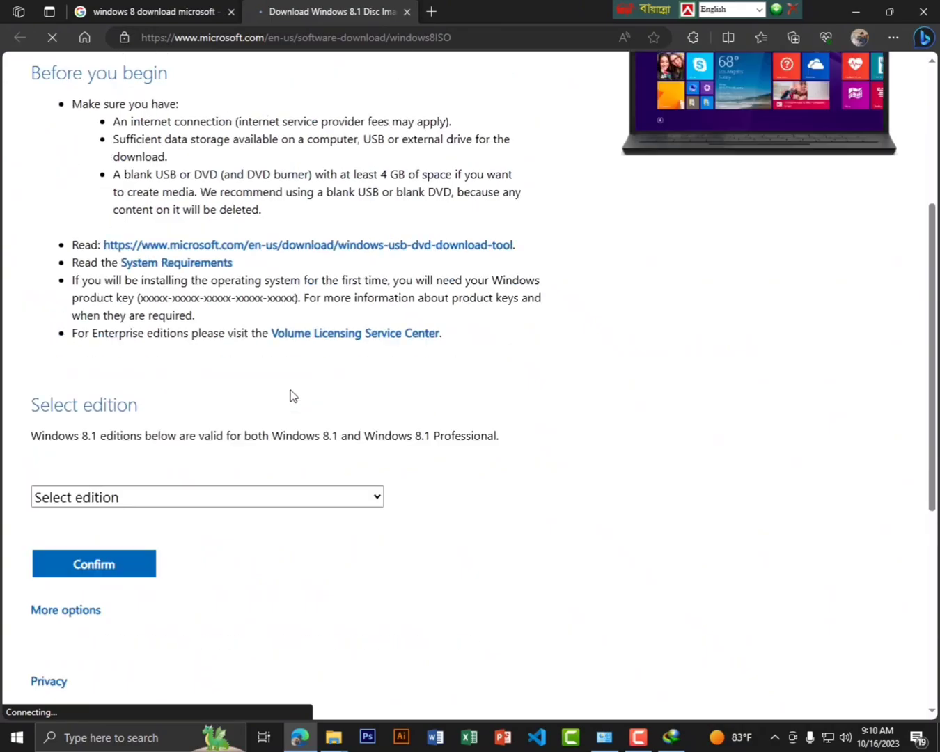
pyautogui.scroll(-3, 346, 276)
pyautogui.scroll(3, 342, 280)
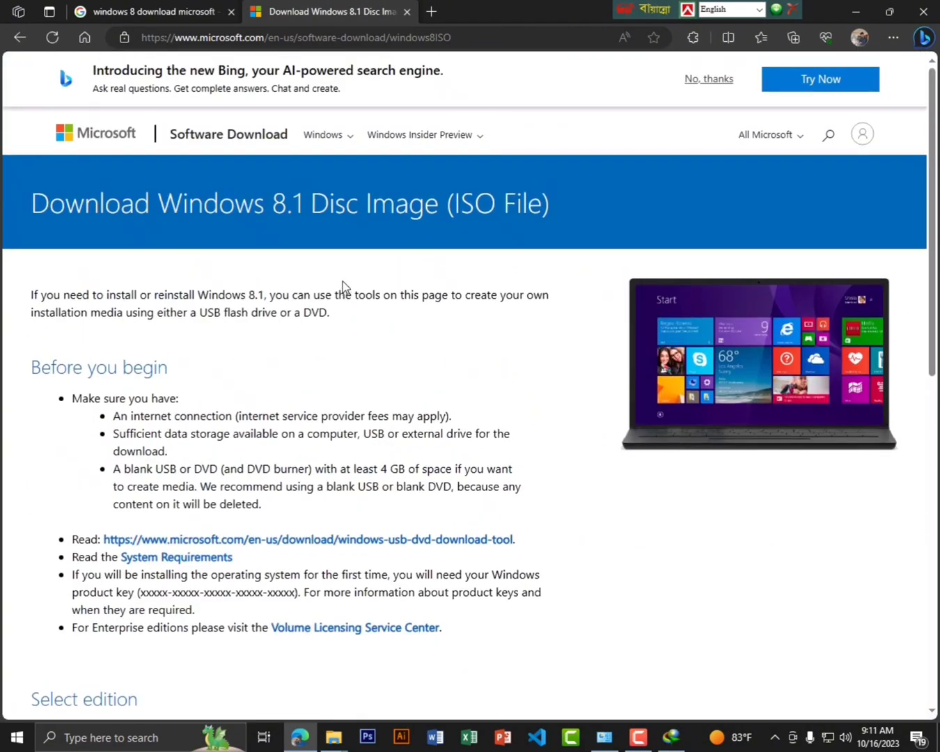
pyautogui.scroll(-6, 306, 389)
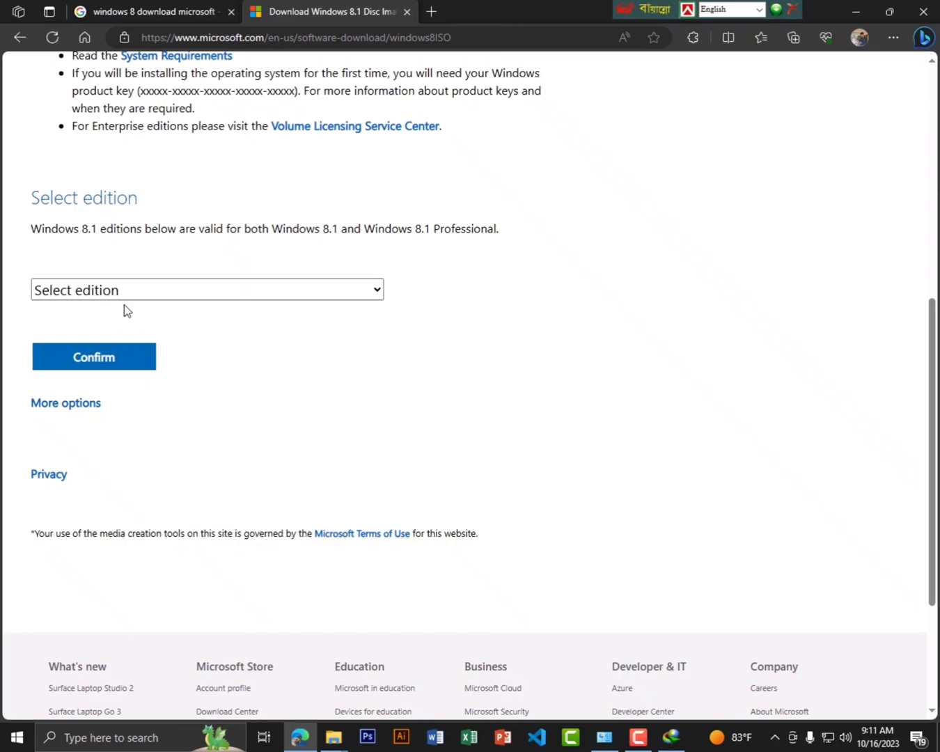
pyautogui.scroll(6, 427, 288)
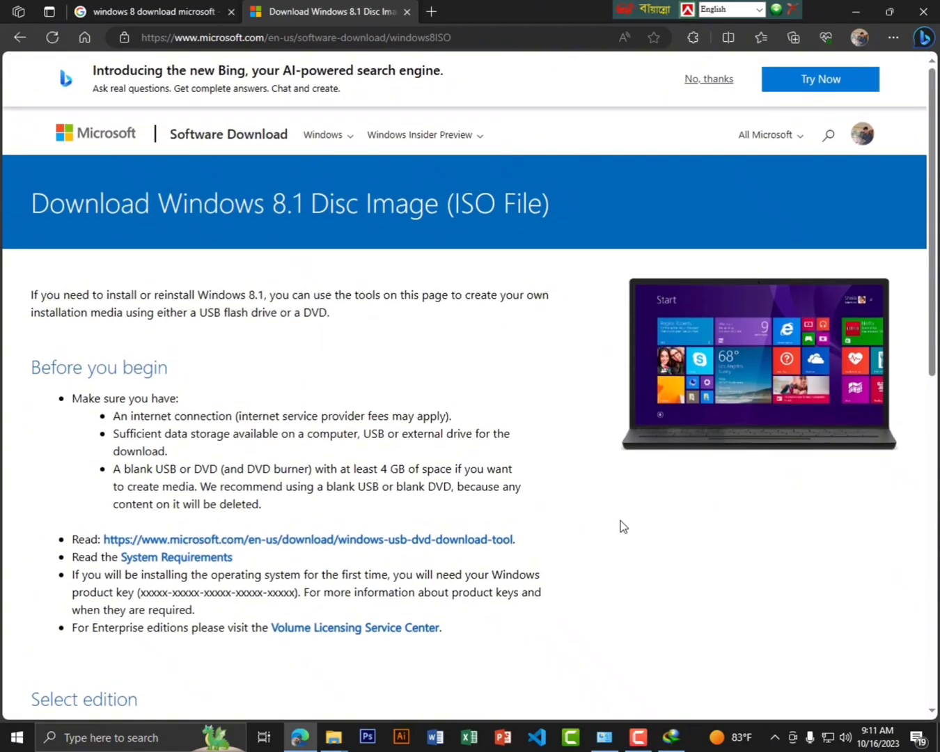
# Inspect the Windows 8.1 download page in the developer tools and bring up the Network conditions settings.
pyautogui.rightClick(620, 526)
pyautogui.click(672, 492)
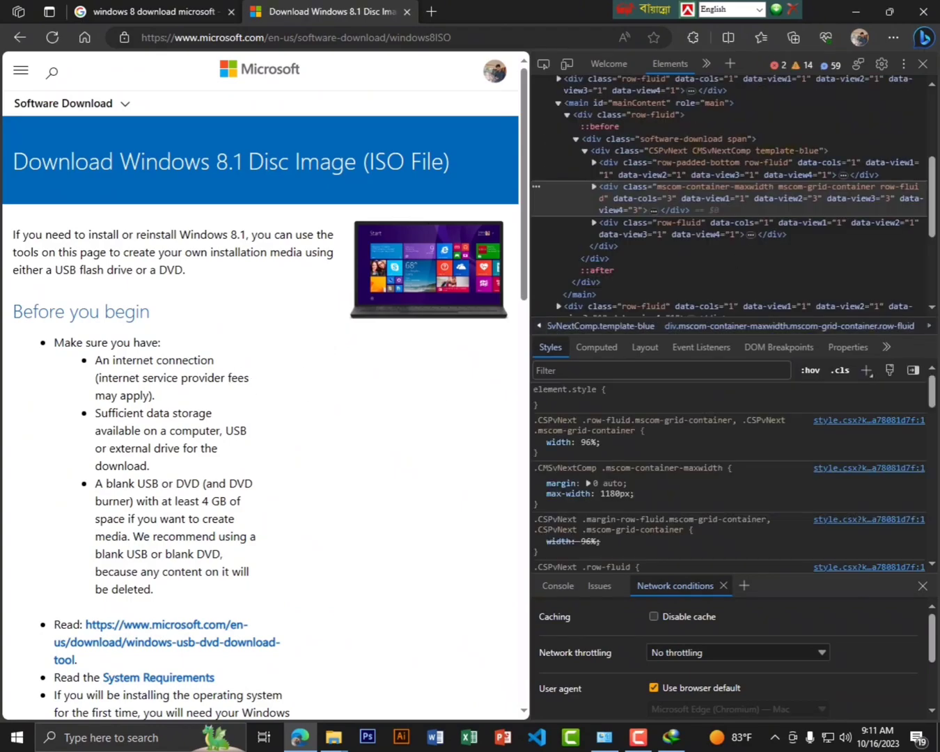
pyautogui.click(905, 63)
pyautogui.moveTo(826, 209)
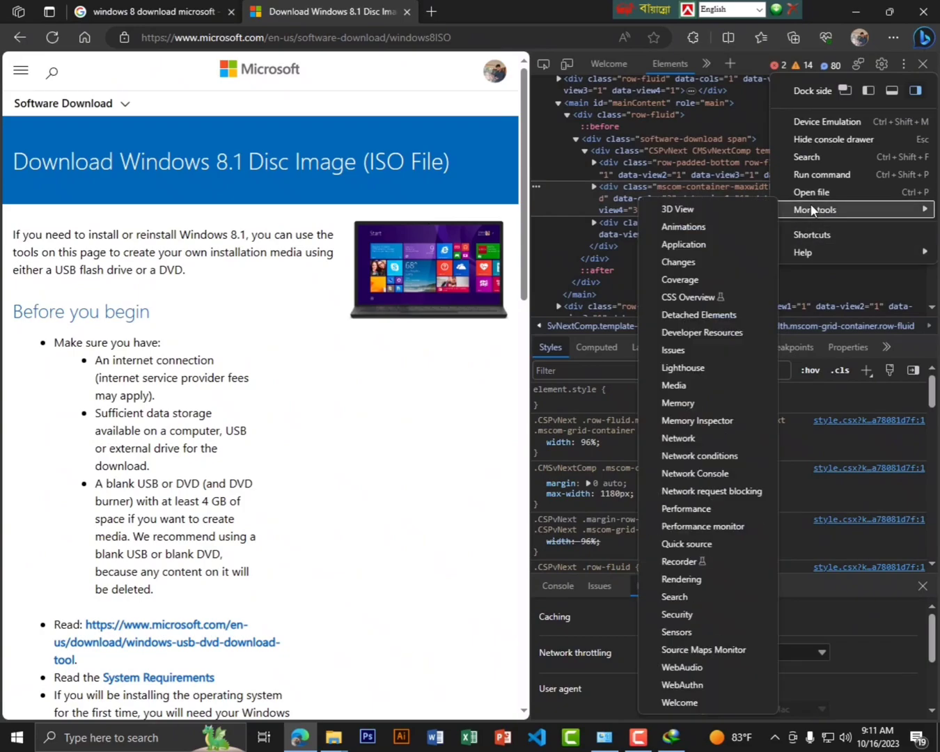
pyautogui.click(708, 459)
# Turn off the browser-default user agent and set the user agent to Microsoft Edge (Chromium) — Mac.
pyautogui.scroll(-5, 713, 439)
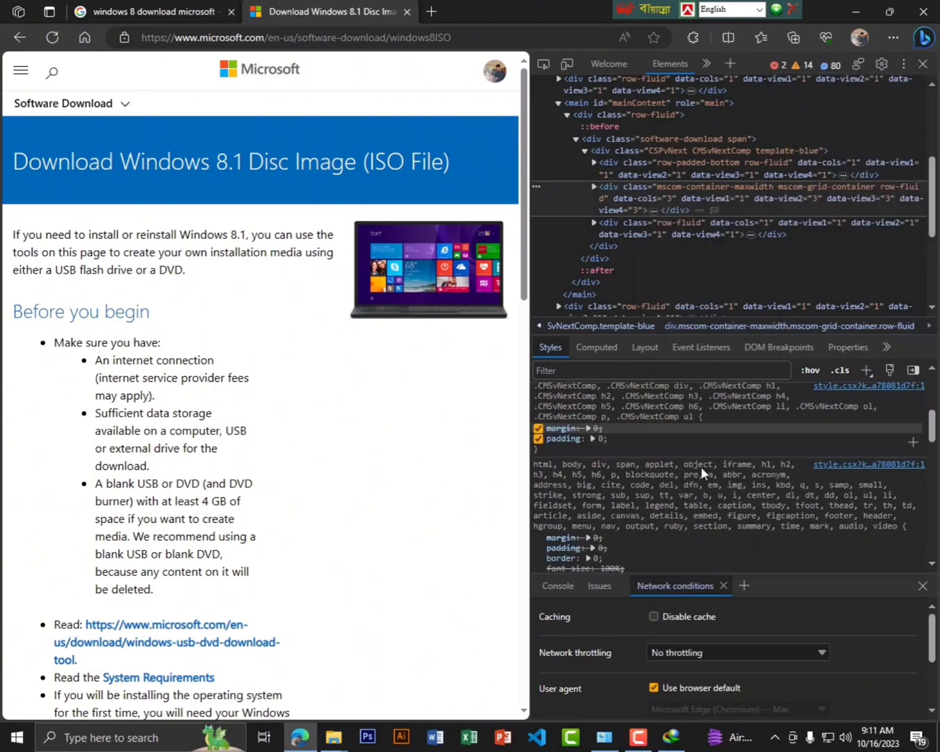
pyautogui.scroll(-2, 748, 604)
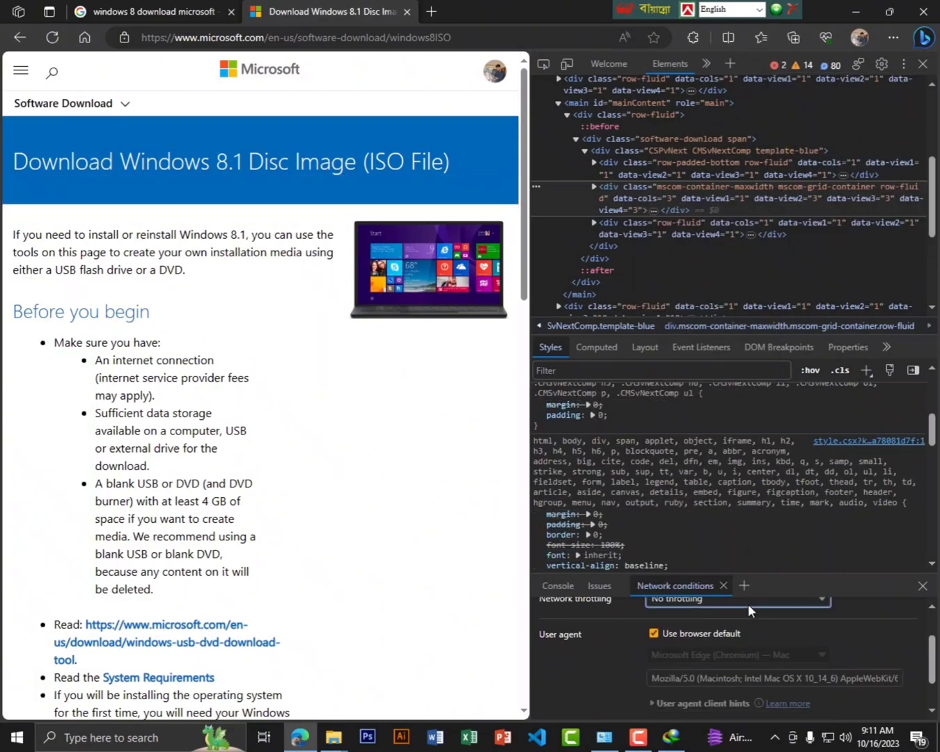
pyautogui.click(653, 634)
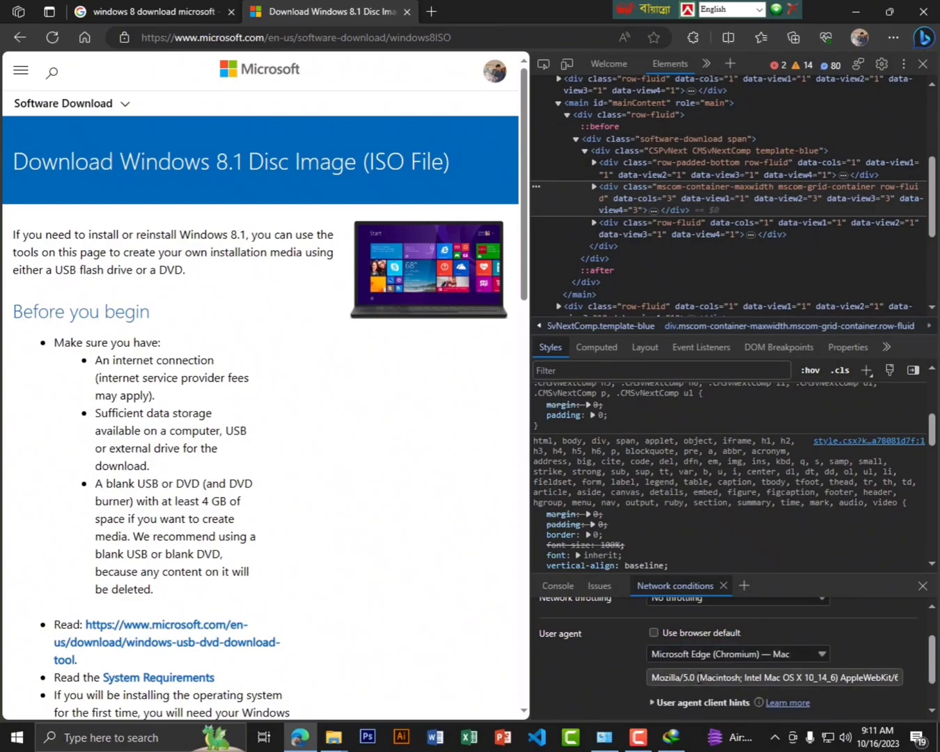
pyautogui.click(792, 652)
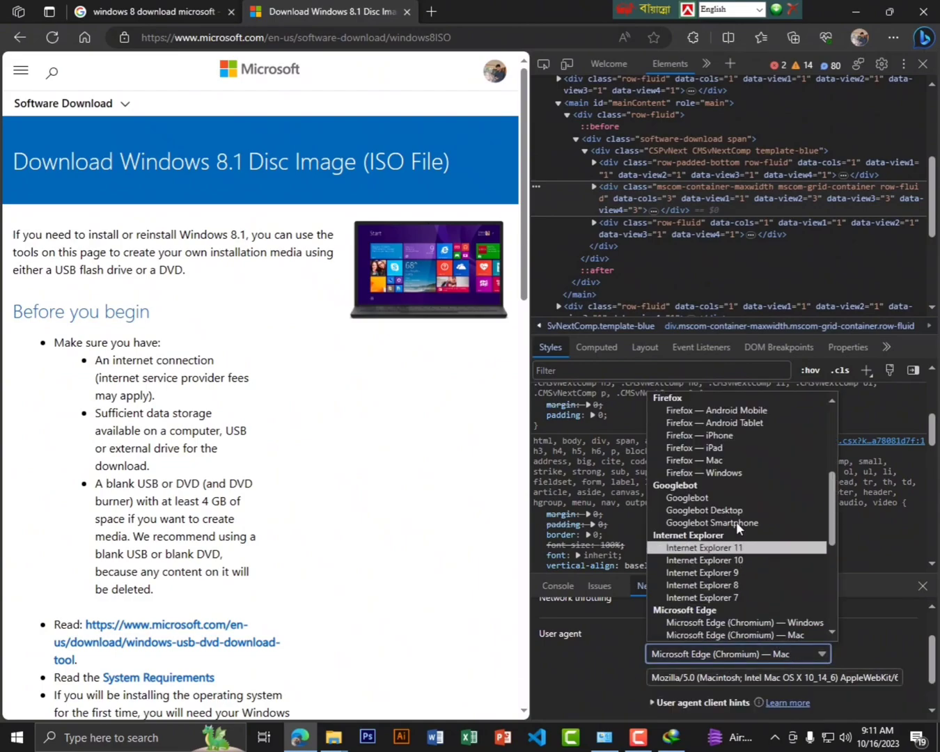
pyautogui.scroll(-5, 718, 450)
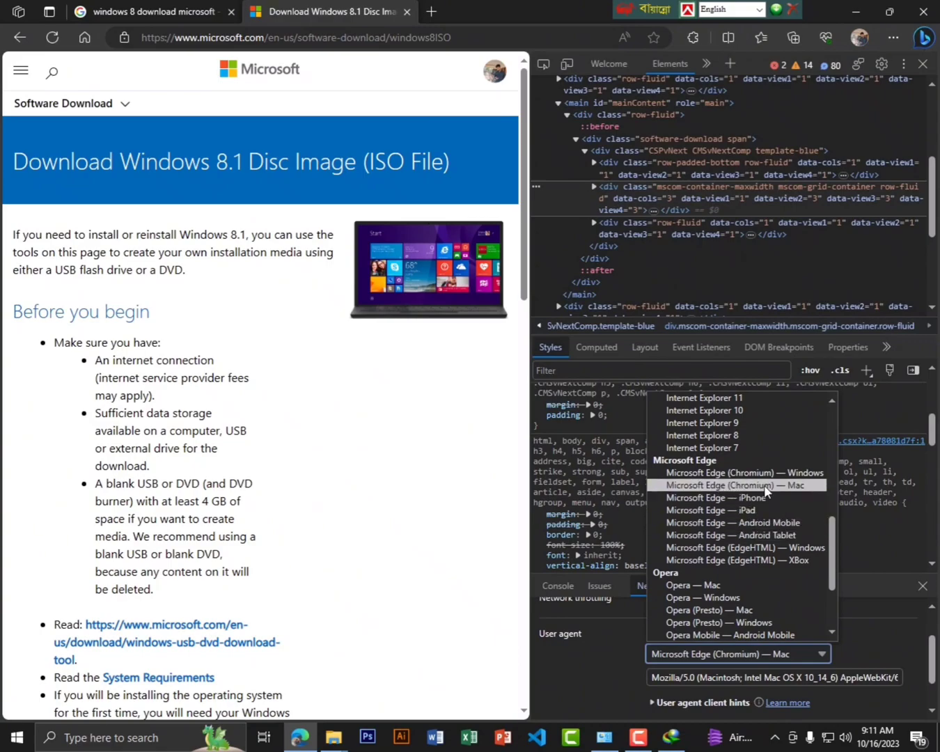
pyautogui.scroll(6, 716, 491)
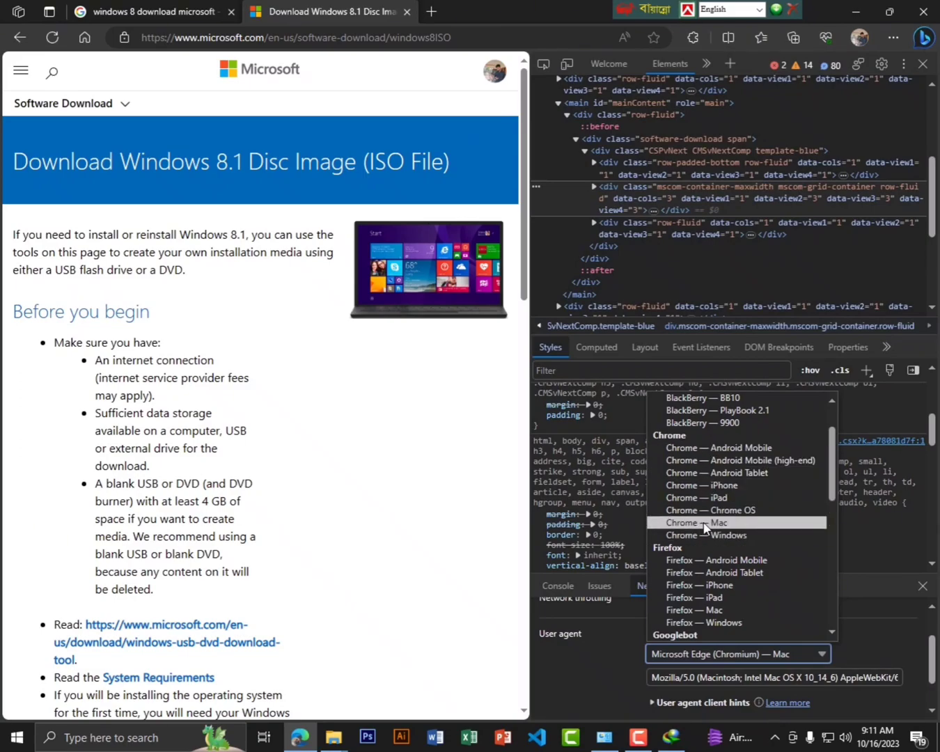
pyautogui.scroll(-6, 705, 527)
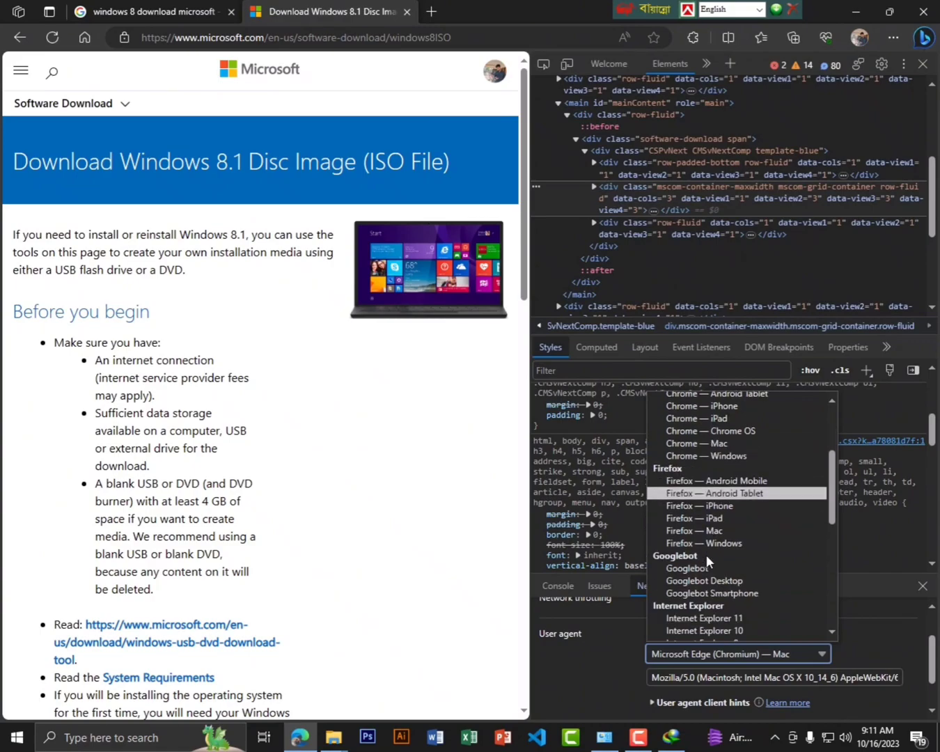
pyautogui.scroll(-2, 745, 558)
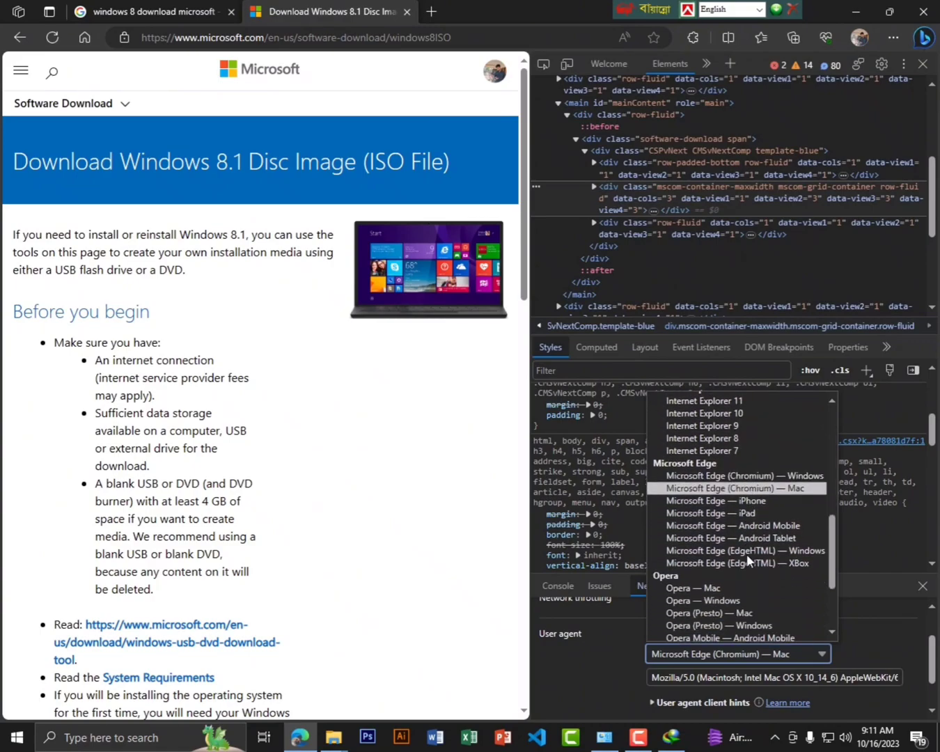
pyautogui.click(768, 491)
pyautogui.scroll(-3, 698, 621)
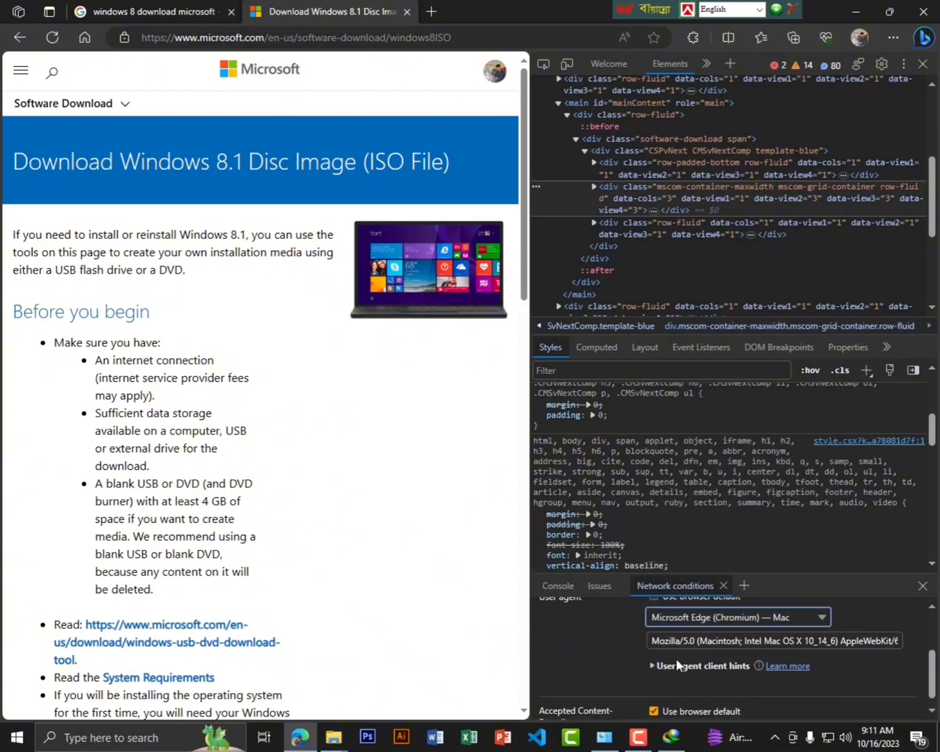
pyautogui.scroll(2, 666, 703)
pyautogui.scroll(-2, 667, 704)
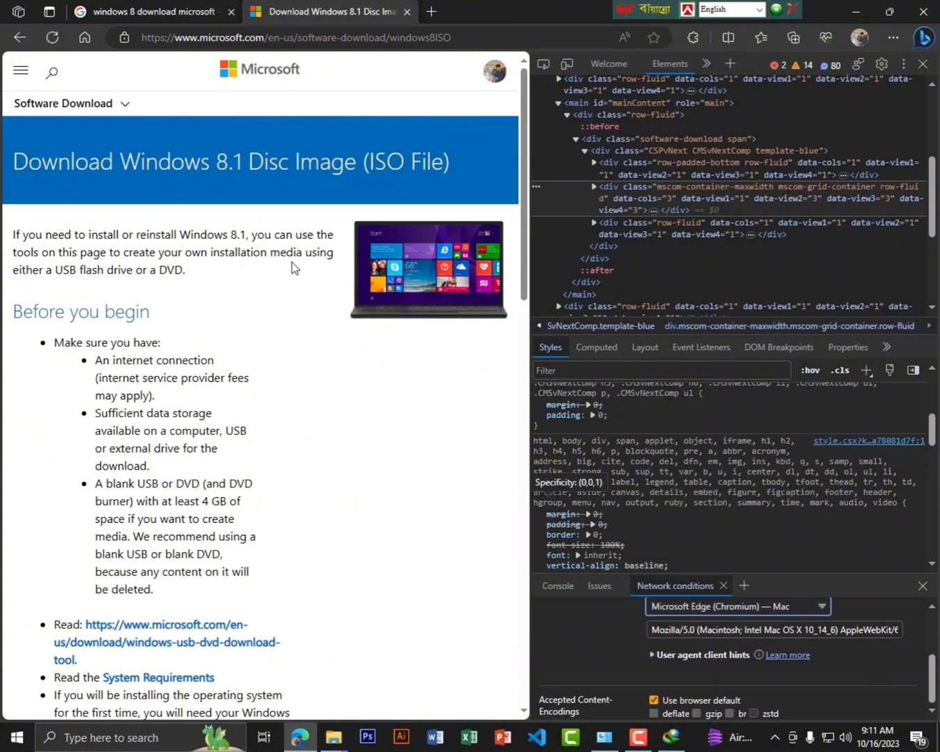
# Reload the Windows 8.1 download page with the overridden user agent and close the developer tools.
pyautogui.click(52, 37)
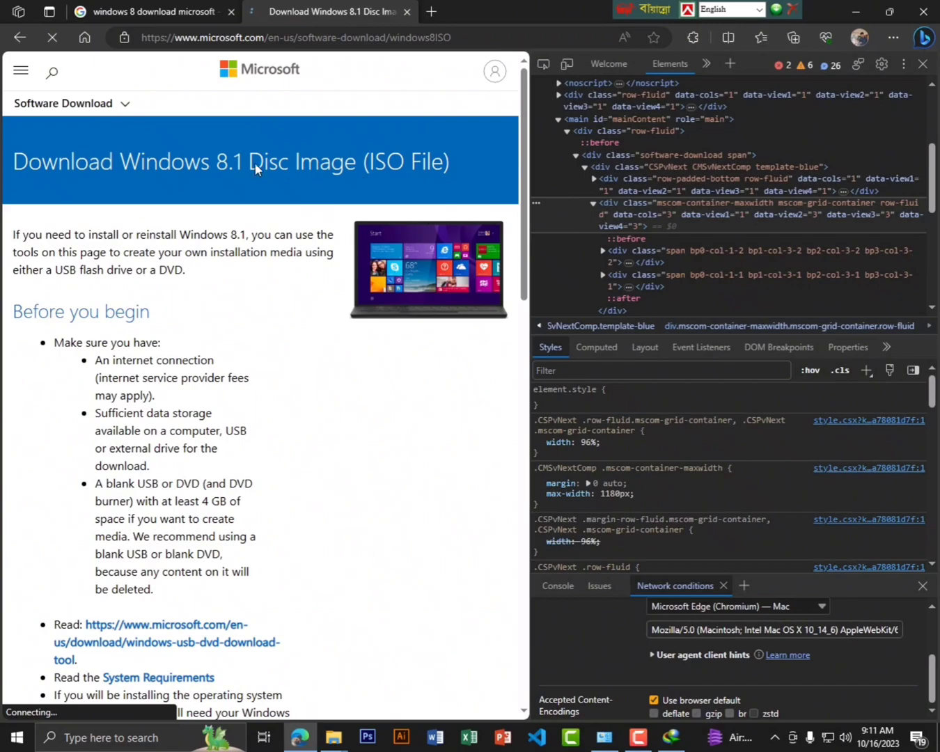
pyautogui.scroll(-7, 218, 305)
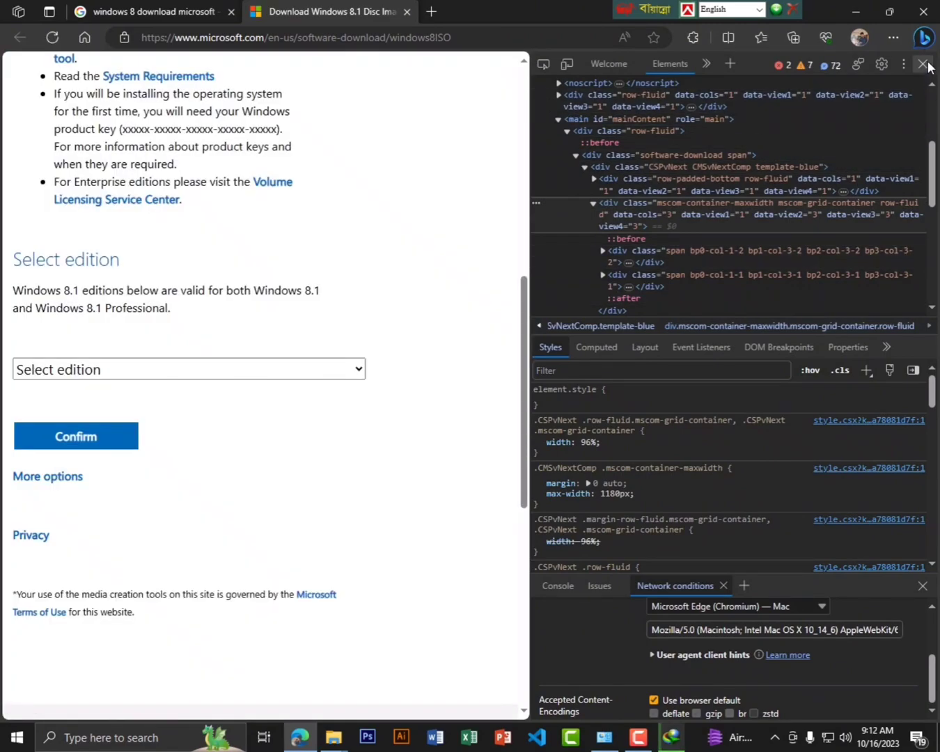
pyautogui.click(922, 63)
# Choose Windows 8.1 as the edition and confirm it.
pyautogui.scroll(-7, 311, 332)
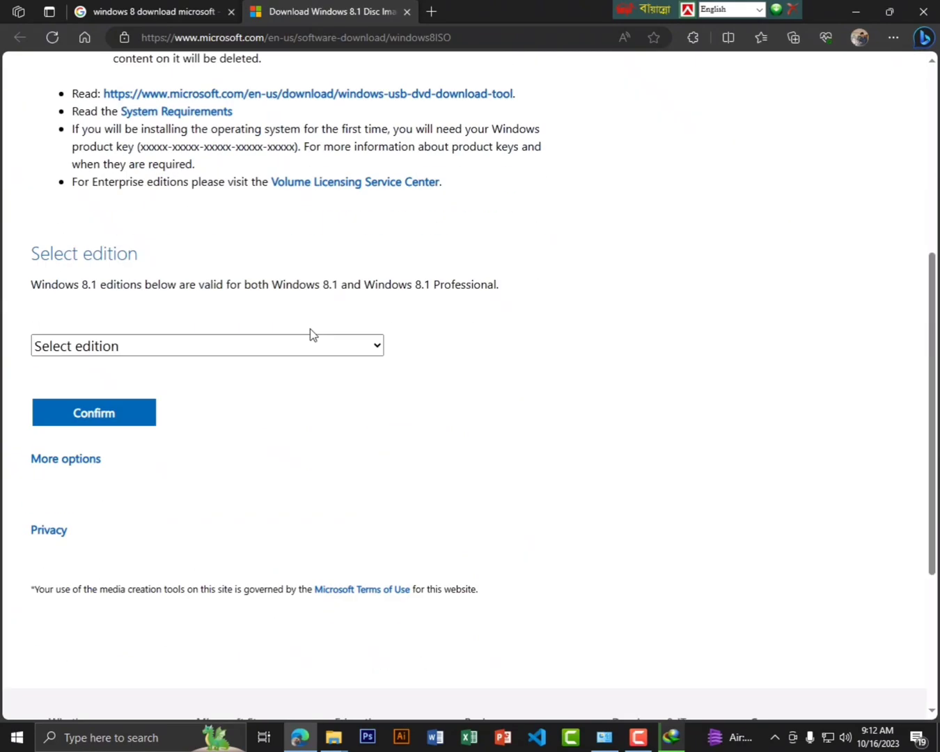
pyautogui.scroll(4, 226, 303)
pyautogui.click(183, 435)
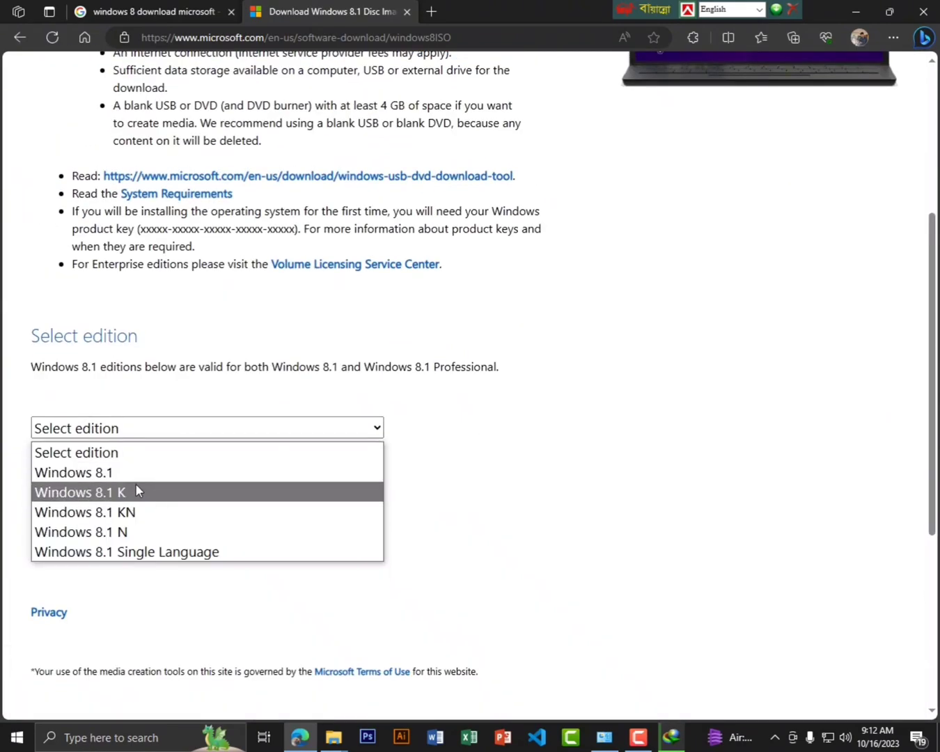
pyautogui.click(111, 472)
pyautogui.scroll(-4, 208, 457)
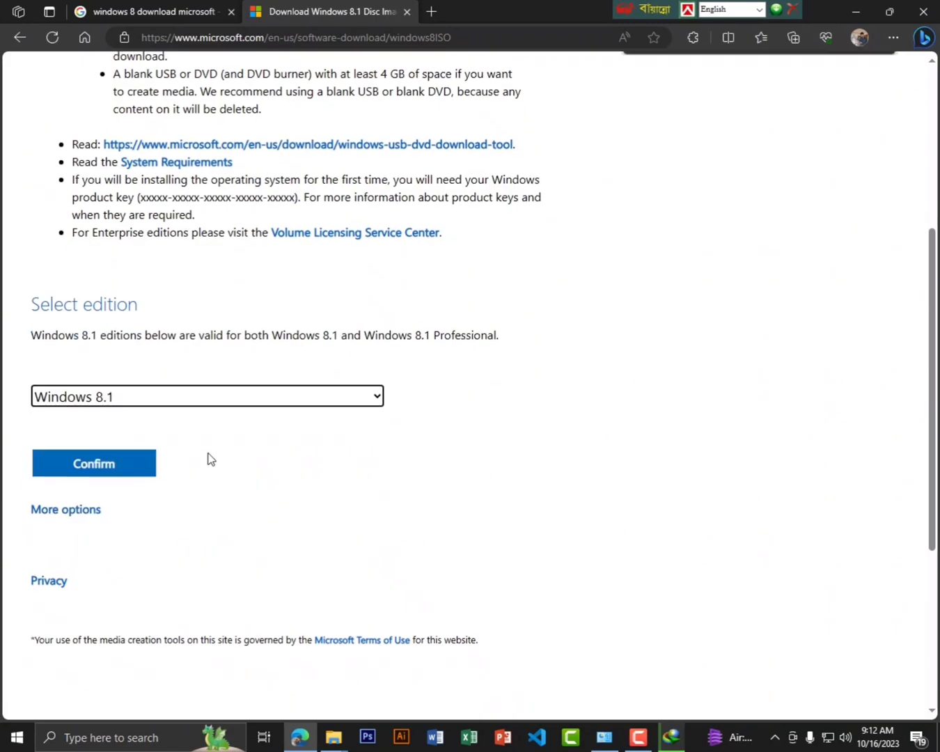
pyautogui.click(94, 195)
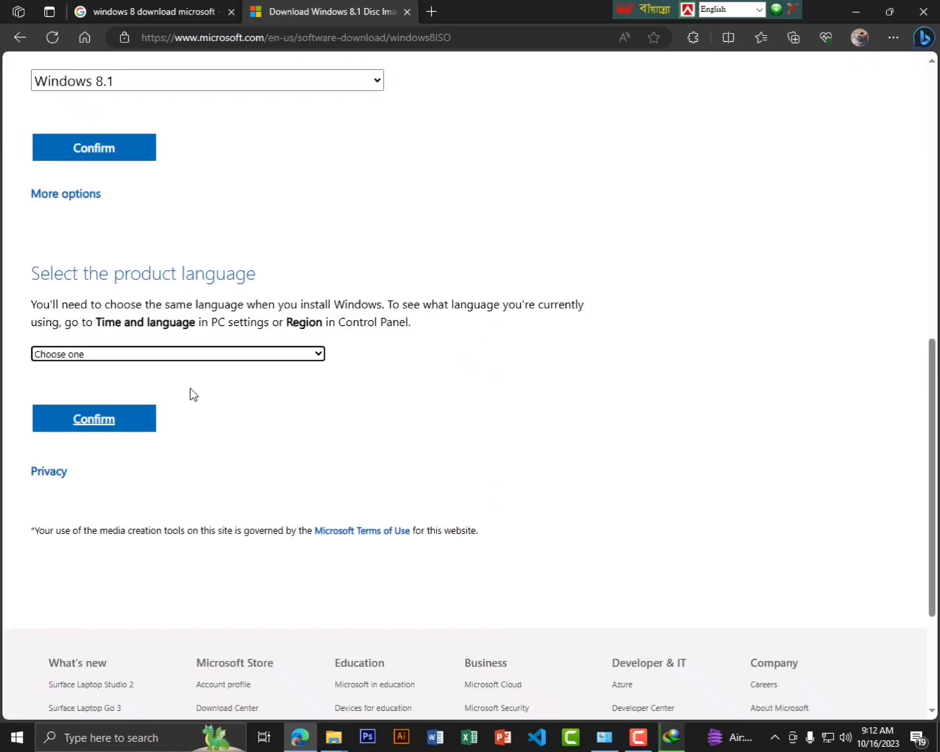
# Choose English (United States) as the product language and confirm it.
pyautogui.click(134, 356)
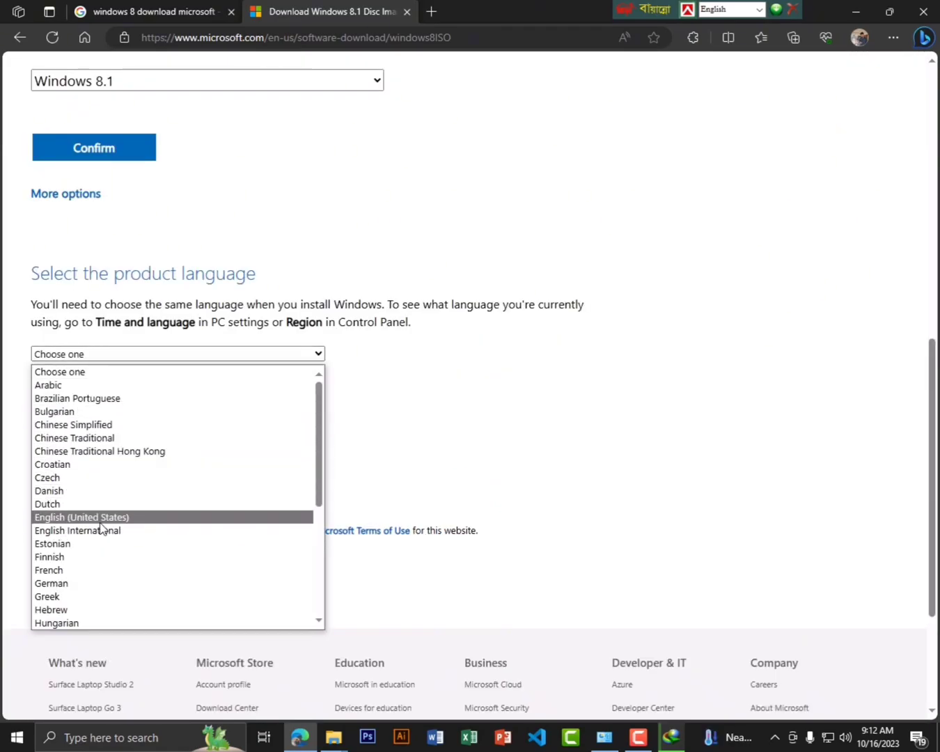
pyautogui.click(100, 519)
pyautogui.click(140, 422)
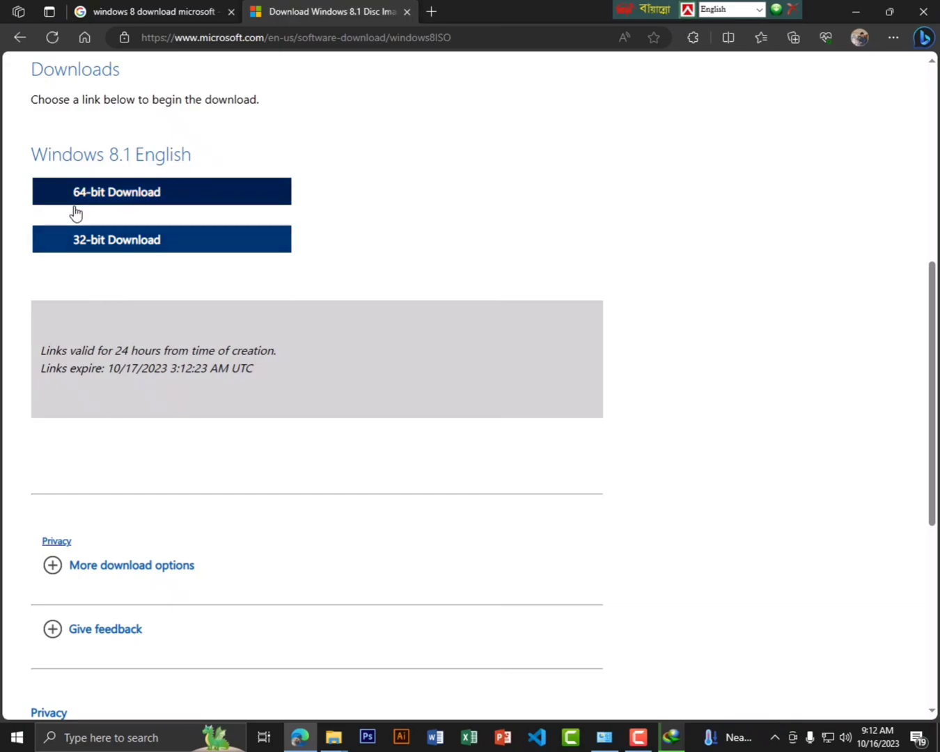
# Start downloading the 64-bit Windows 8.1 English ISO from the download links.
pyautogui.scroll(2, 74, 208)
pyautogui.click(146, 301)
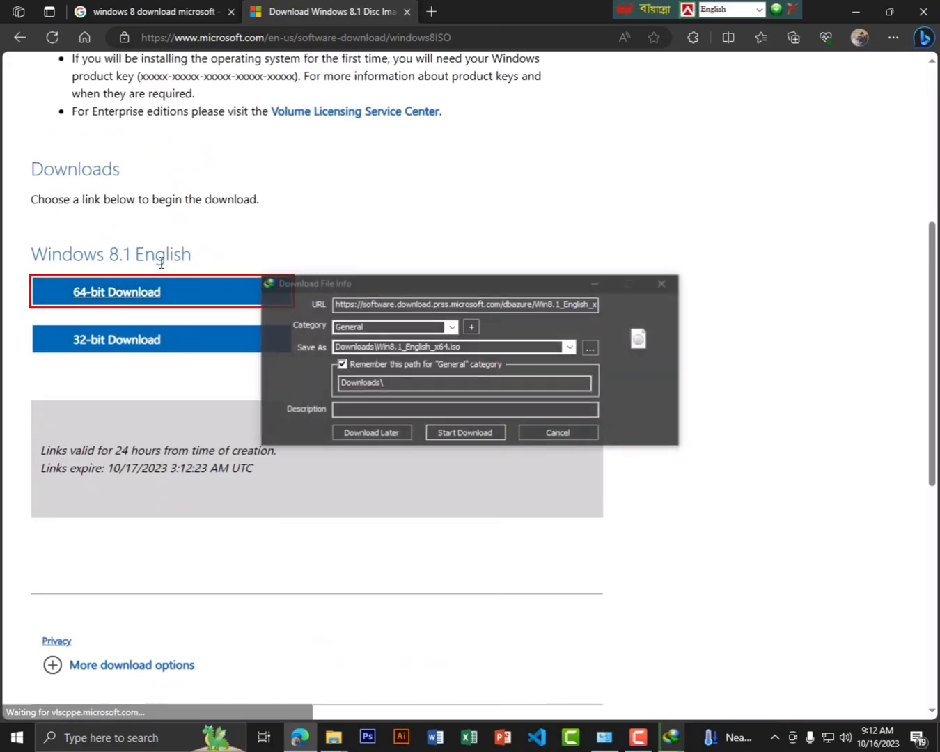
pyautogui.click(465, 433)
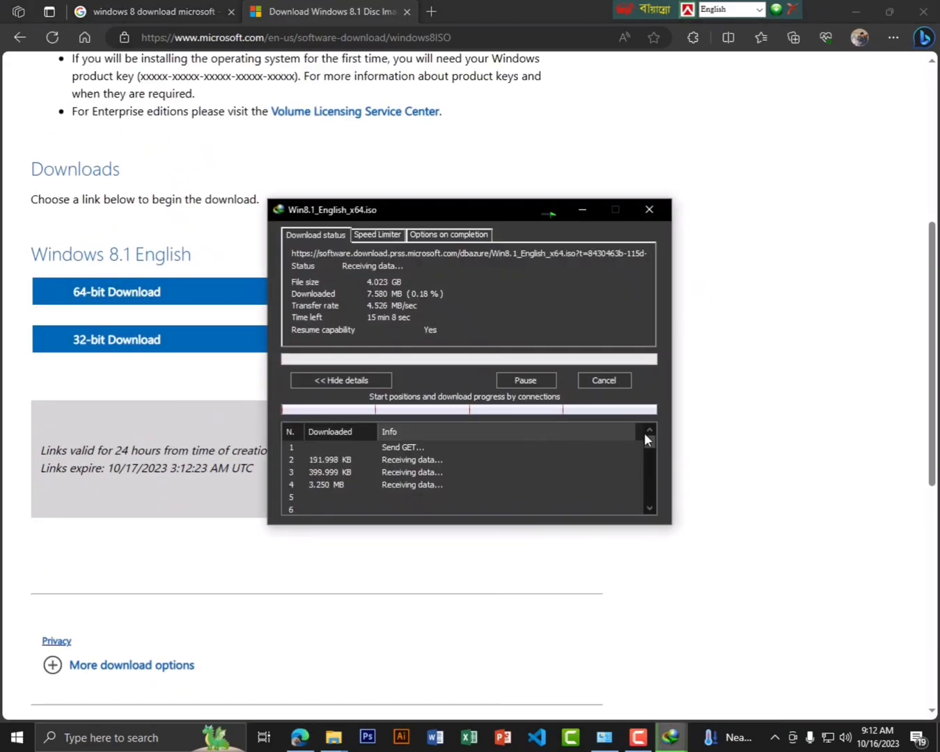
pyautogui.click(741, 370)
# Go to the Windows 10 download page within Microsoft's Software Download site.
pyautogui.click(138, 7)
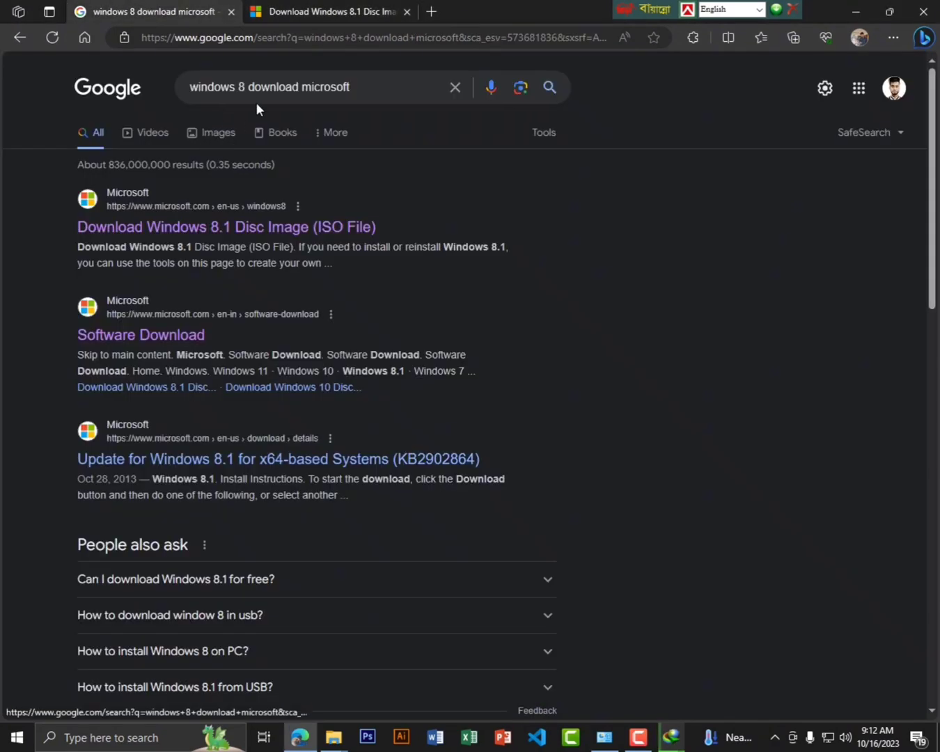
pyautogui.click(317, 10)
pyautogui.scroll(5, 237, 244)
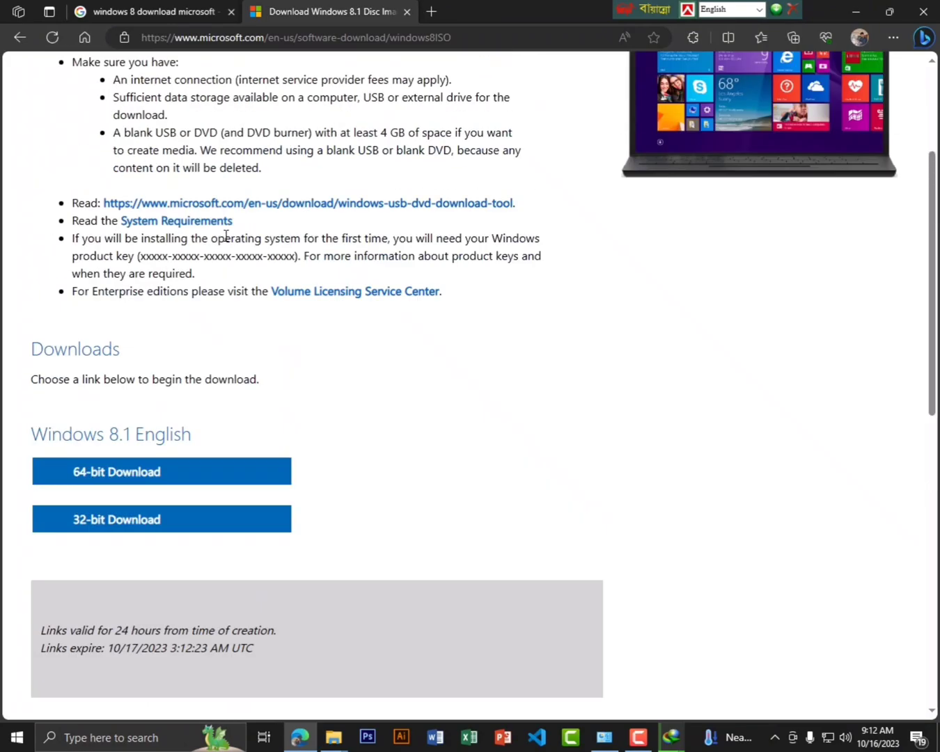
pyautogui.click(348, 77)
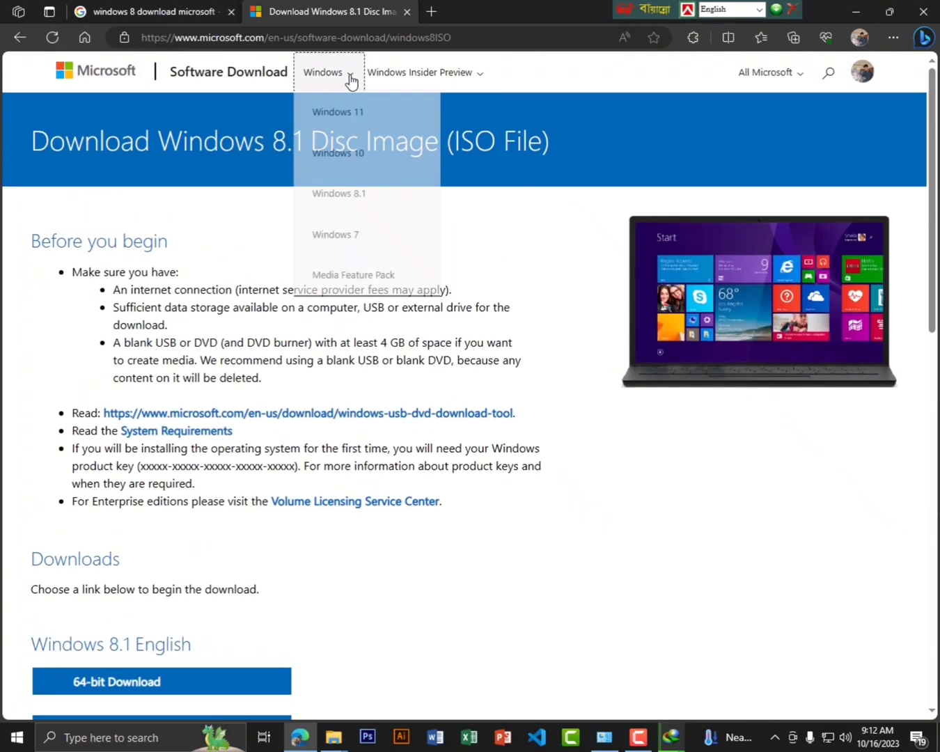
pyautogui.click(350, 158)
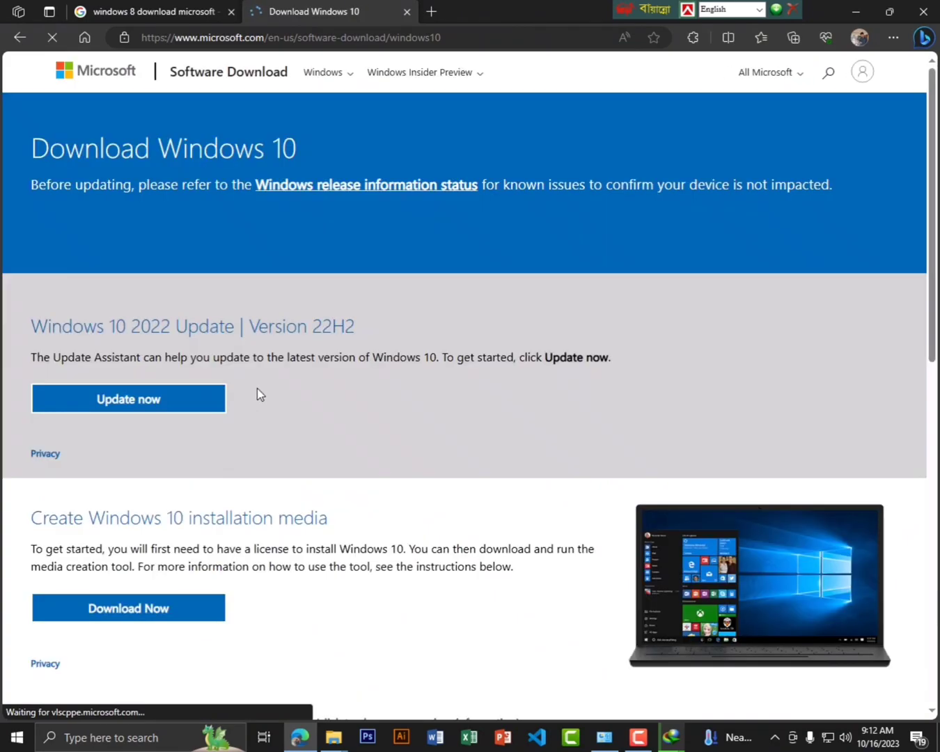
# Inspect the Windows 10 page and override the browser-default user agent with Microsoft Edge (Chromium) — Mac.
pyautogui.scroll(-3, 256, 390)
pyautogui.scroll(-6, 150, 439)
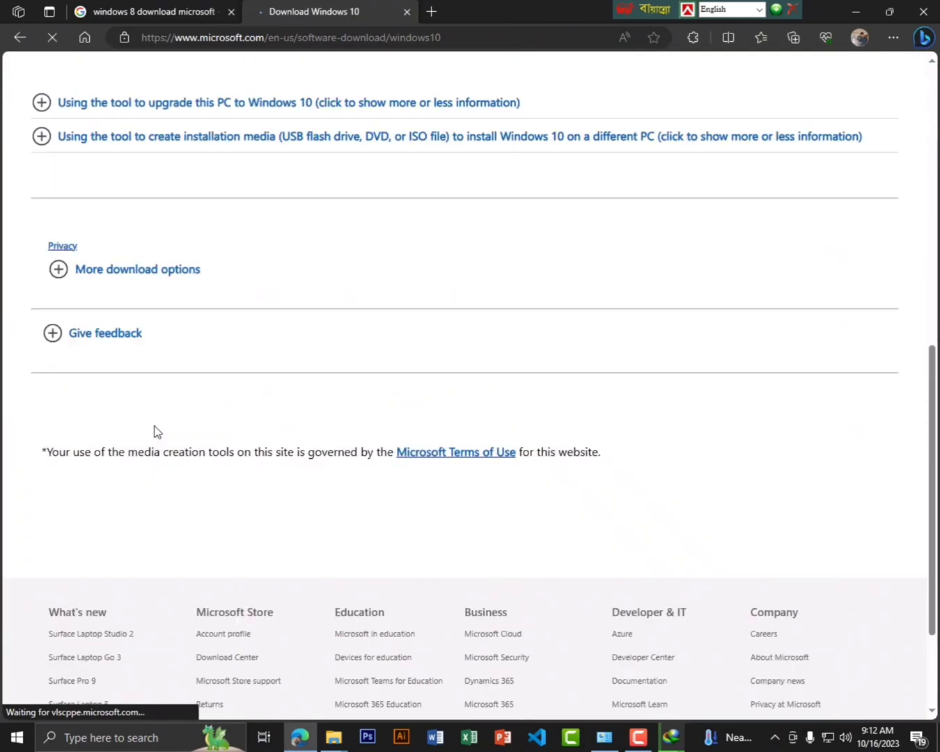
pyautogui.scroll(6, 155, 431)
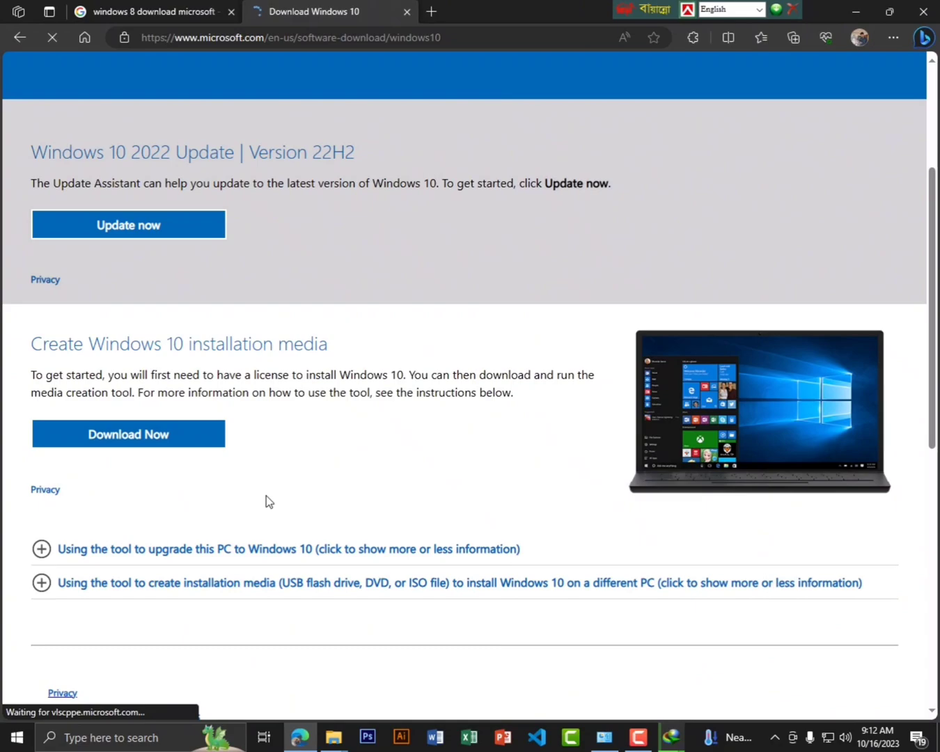
pyautogui.scroll(3, 234, 382)
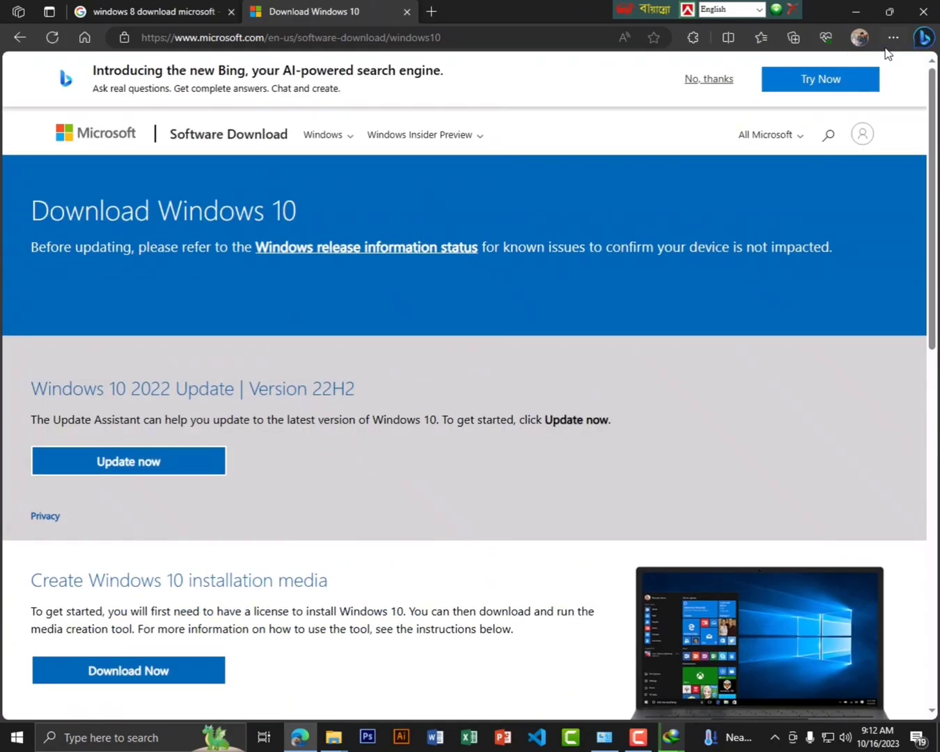
pyautogui.rightClick(730, 462)
pyautogui.click(738, 422)
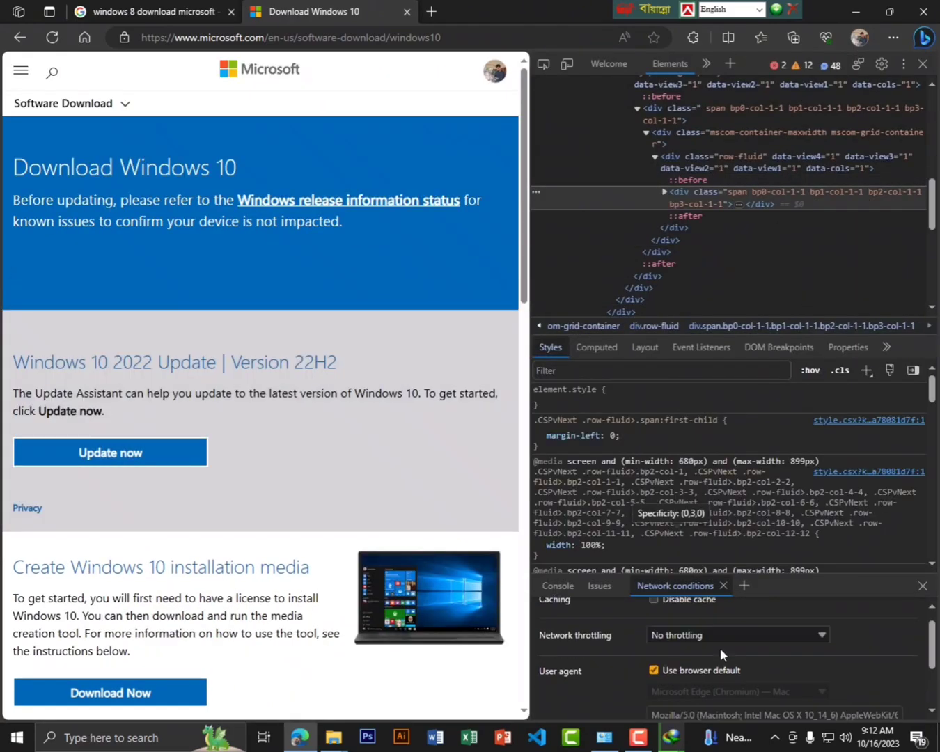
pyautogui.click(654, 669)
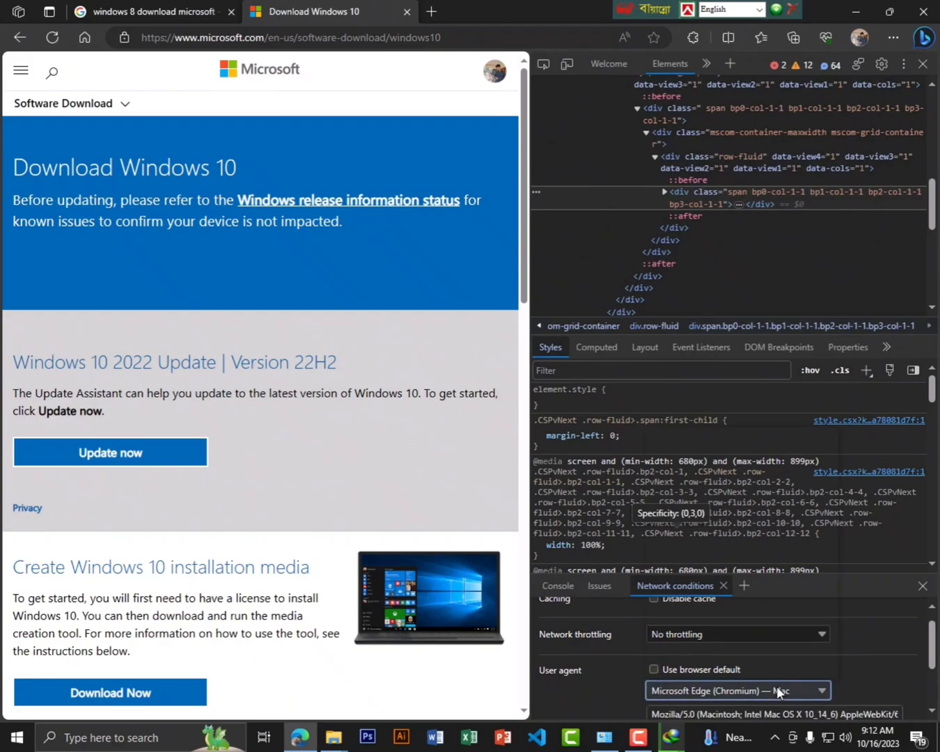
pyautogui.click(778, 687)
pyautogui.click(761, 673)
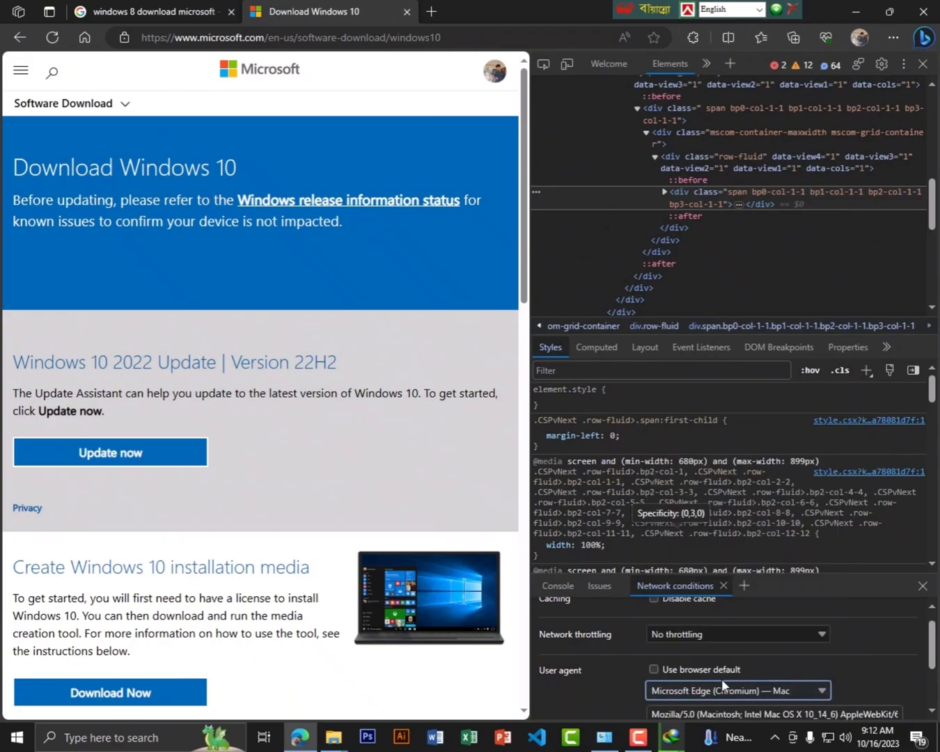
pyautogui.scroll(-3, 721, 679)
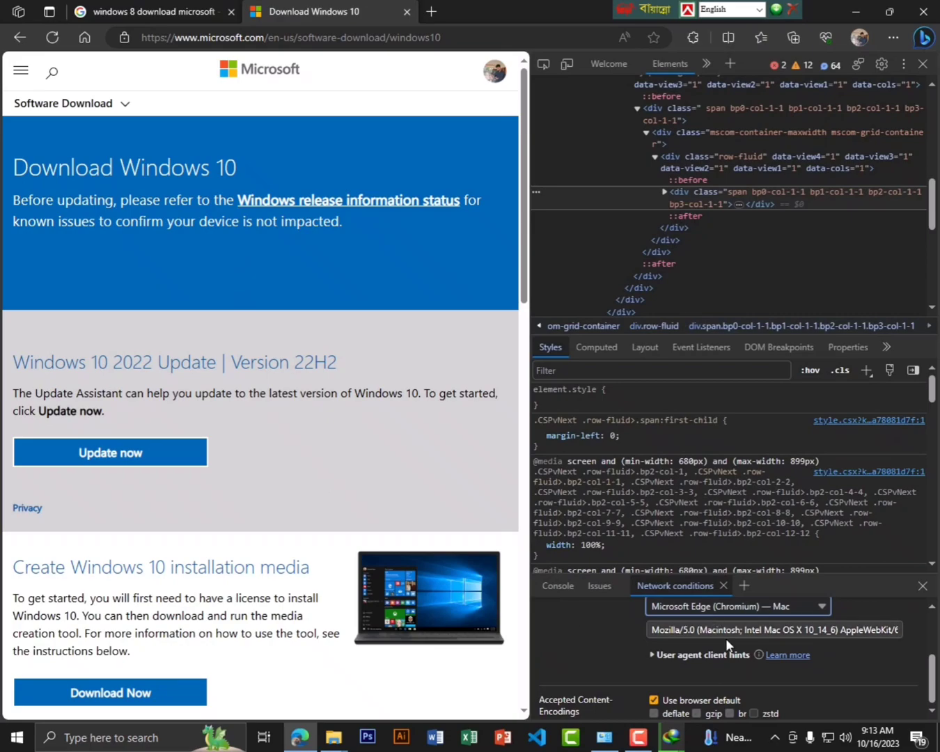
pyautogui.scroll(1, 727, 637)
pyautogui.scroll(-1, 741, 639)
pyautogui.scroll(1, 738, 634)
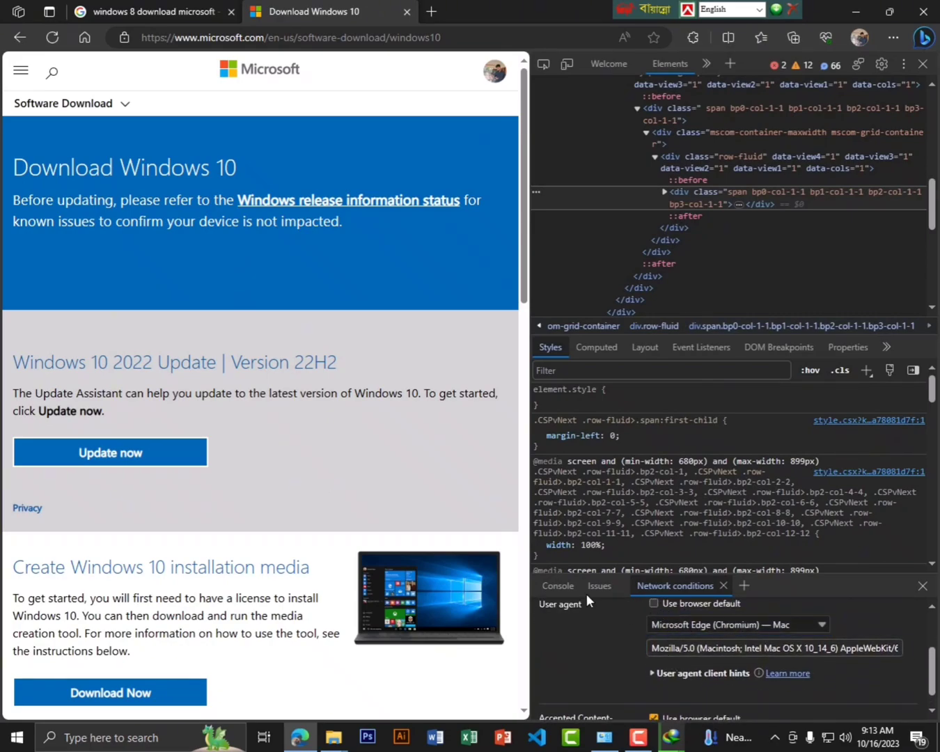
# Reload the Windows 10 download page with the overridden user agent and close the developer tools.
pyautogui.click(54, 37)
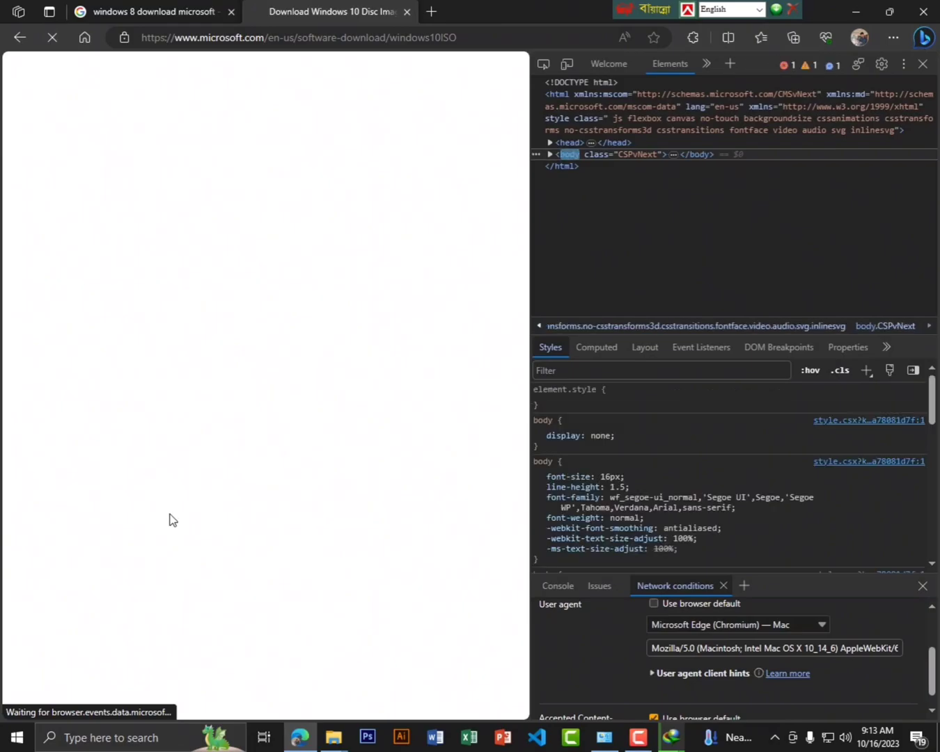
pyautogui.scroll(-5, 177, 504)
pyautogui.scroll(-3, 377, 437)
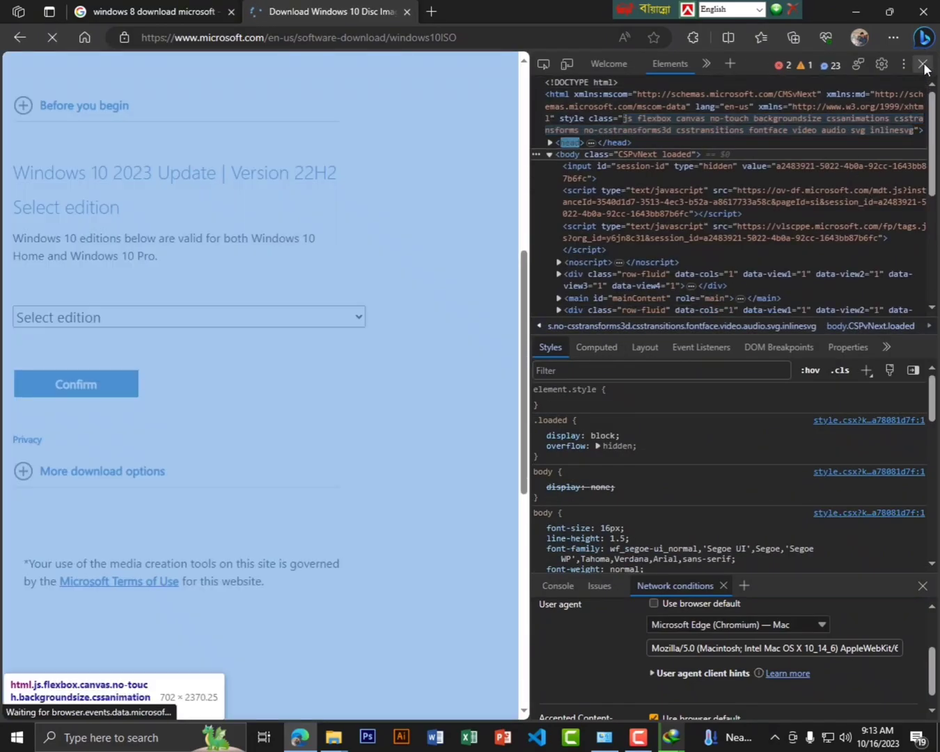
pyautogui.click(922, 63)
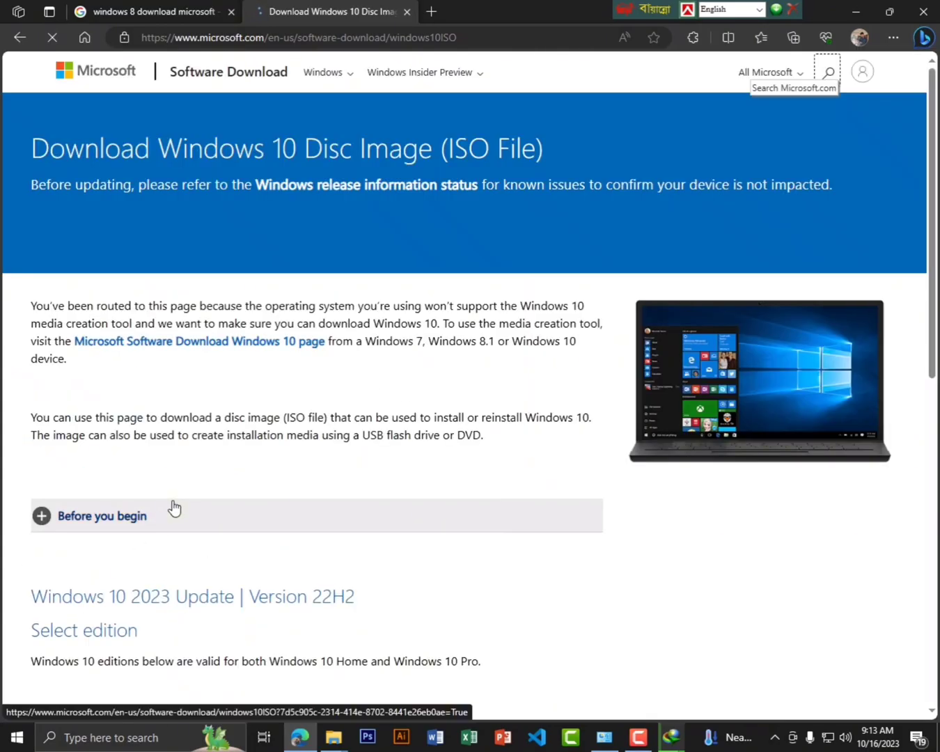
# Choose Windows 10 (multi-edition ISO) as the edition and confirm it.
pyautogui.scroll(-4, 174, 506)
pyautogui.click(136, 424)
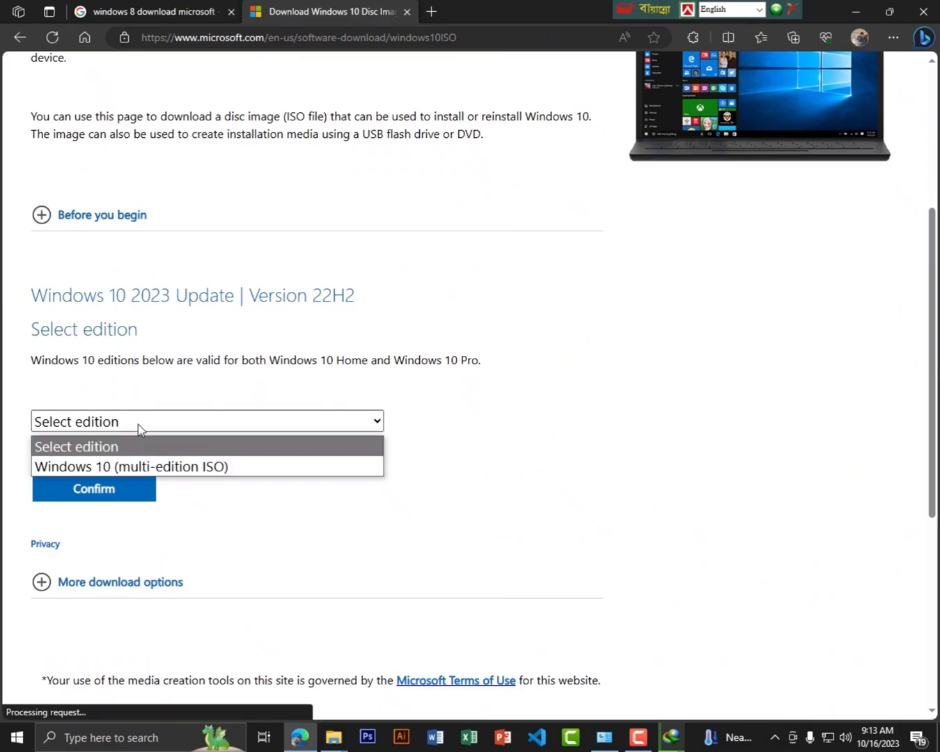
pyautogui.click(133, 464)
pyautogui.scroll(-4, 175, 407)
pyautogui.click(104, 188)
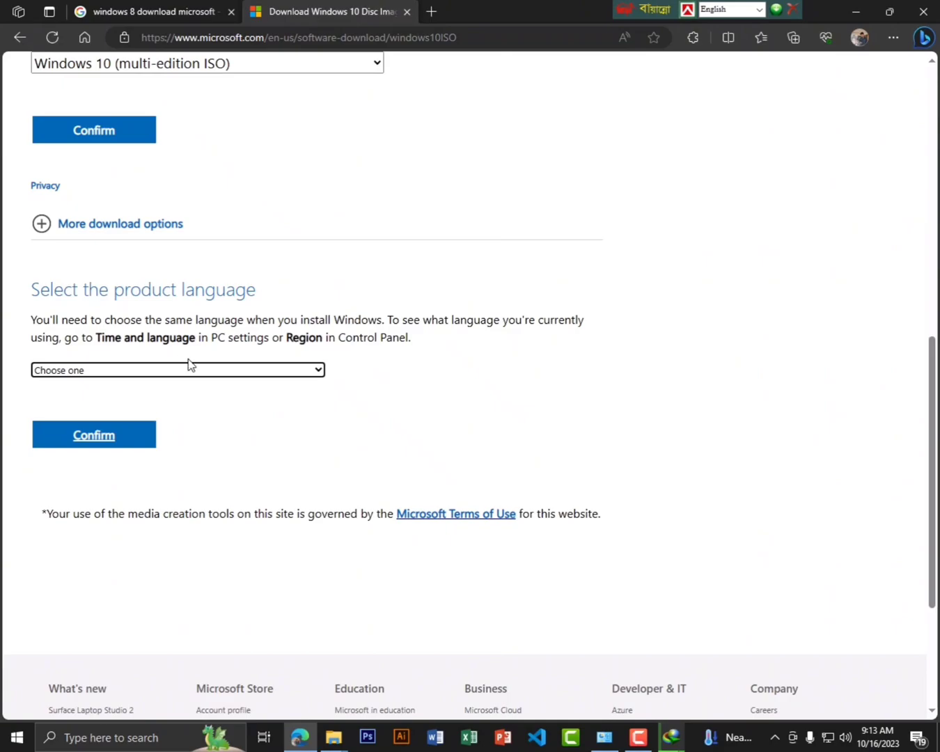
# Choose English (United States) as the Windows 10 product language and confirm it.
pyautogui.click(189, 370)
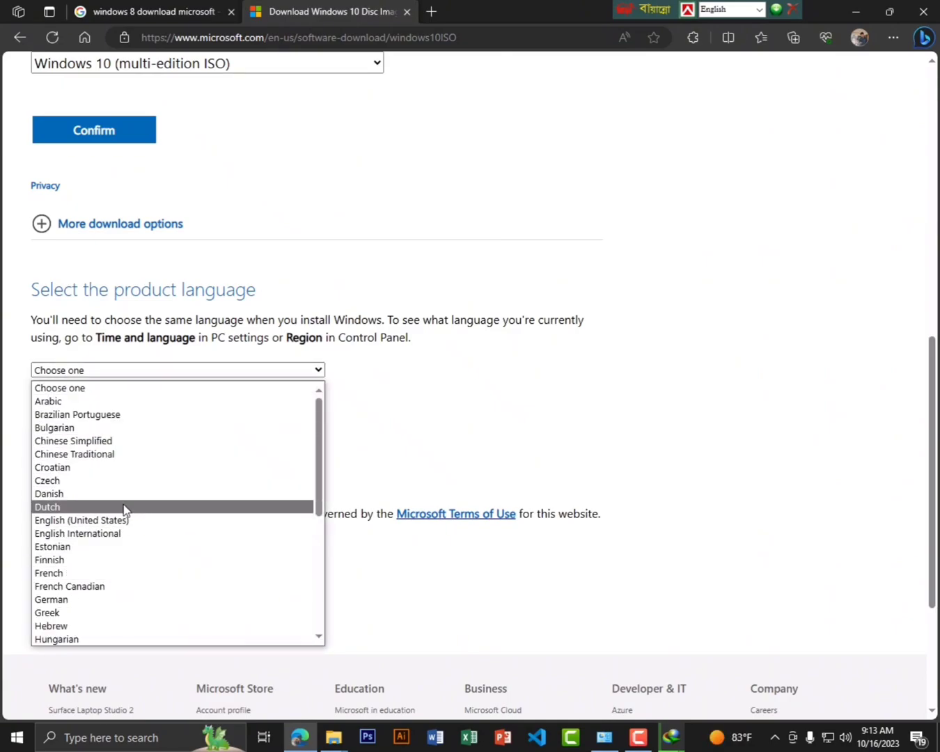
pyautogui.click(123, 523)
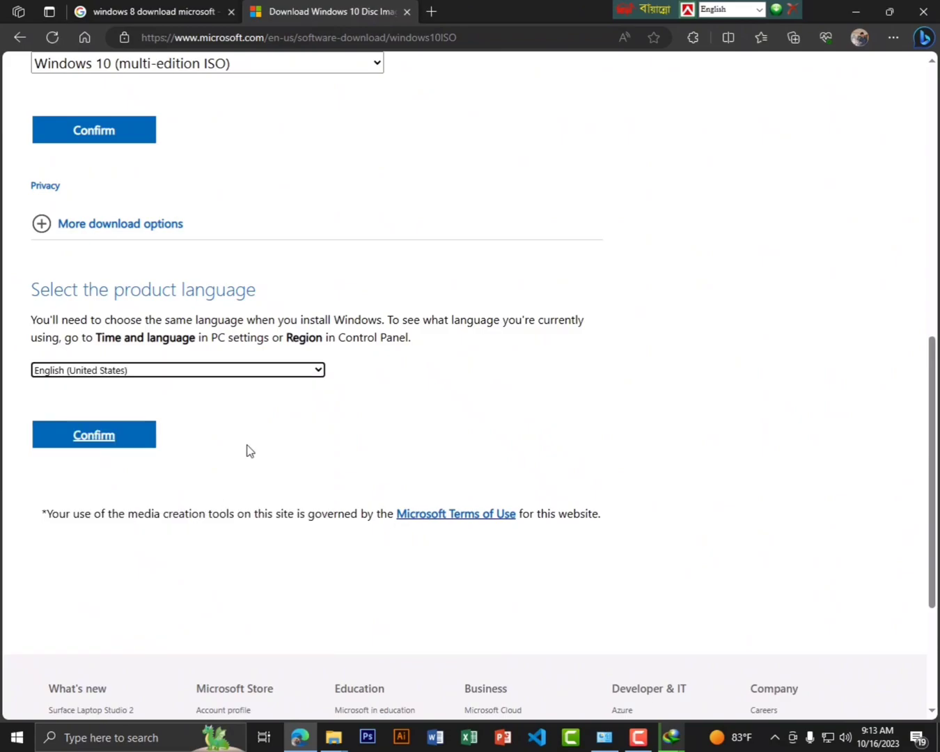
pyautogui.click(124, 441)
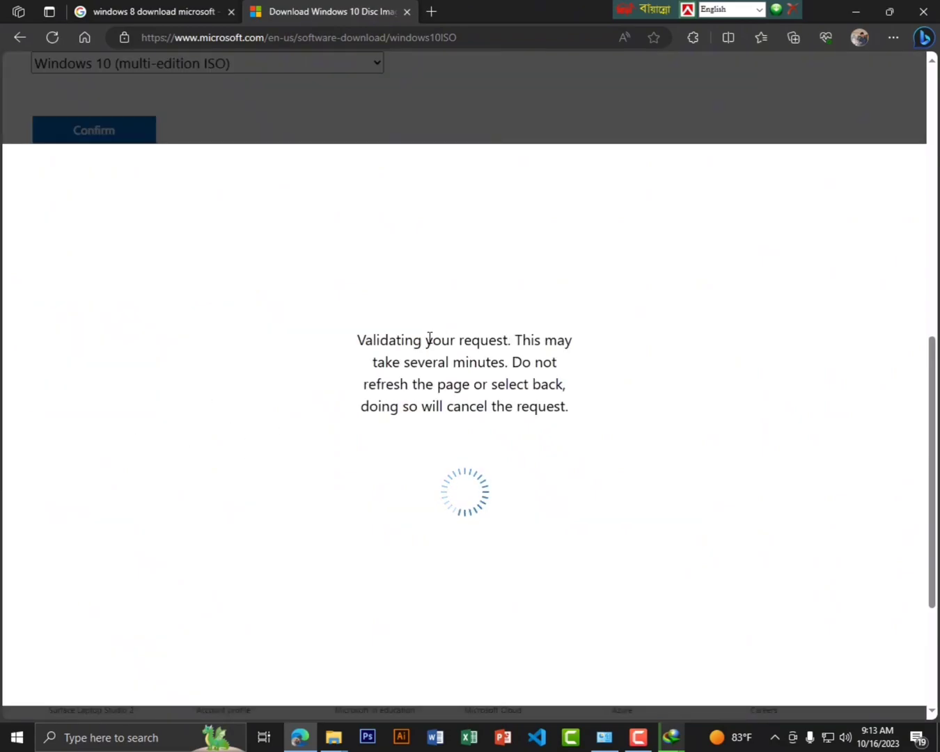
# Start downloading the 64-bit Windows 10 English ISO and minimize the download progress window.
pyautogui.scroll(3, 208, 336)
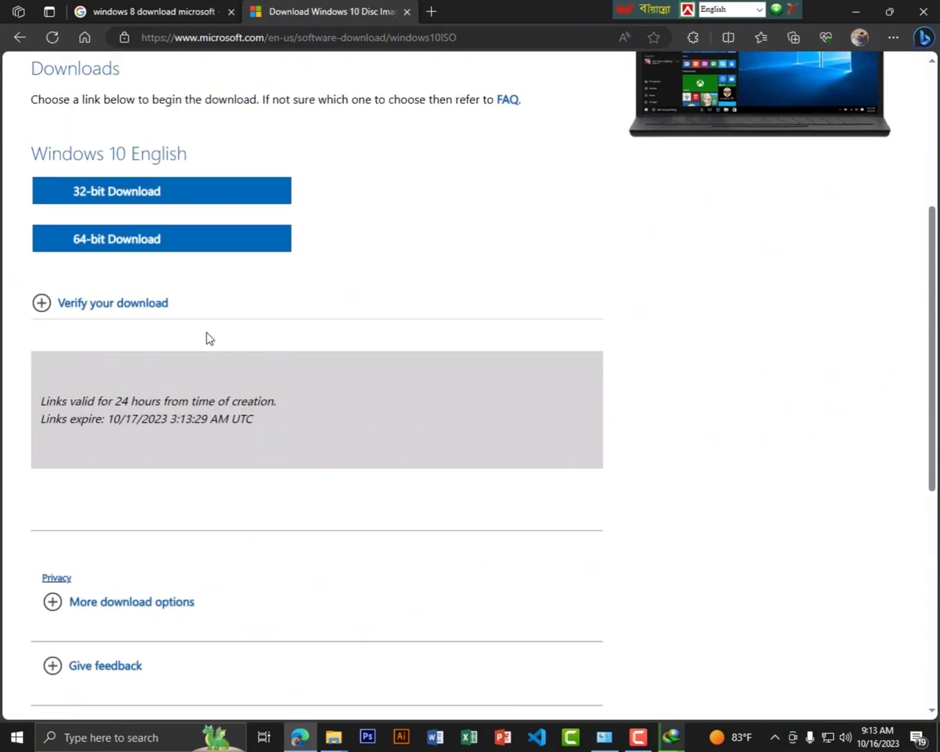
pyautogui.click(136, 240)
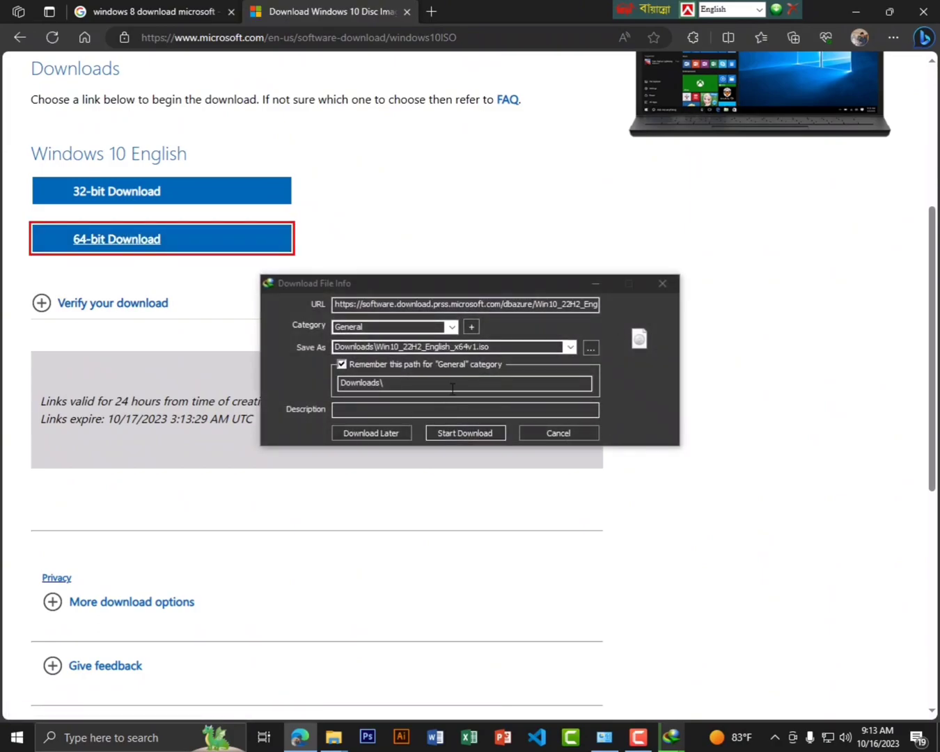
pyautogui.click(455, 432)
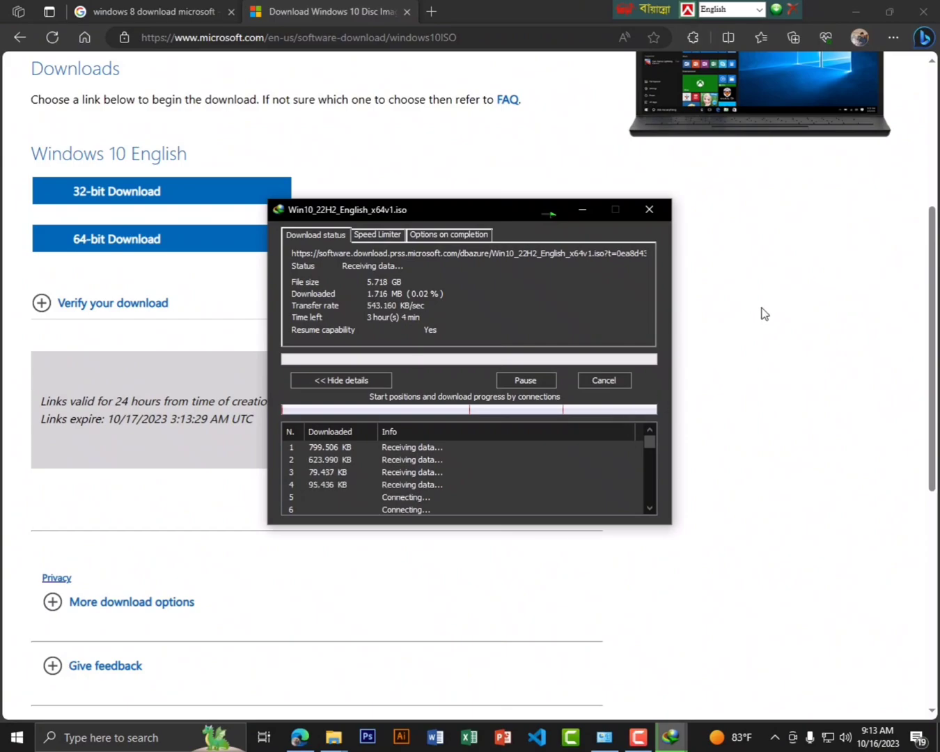
pyautogui.click(582, 209)
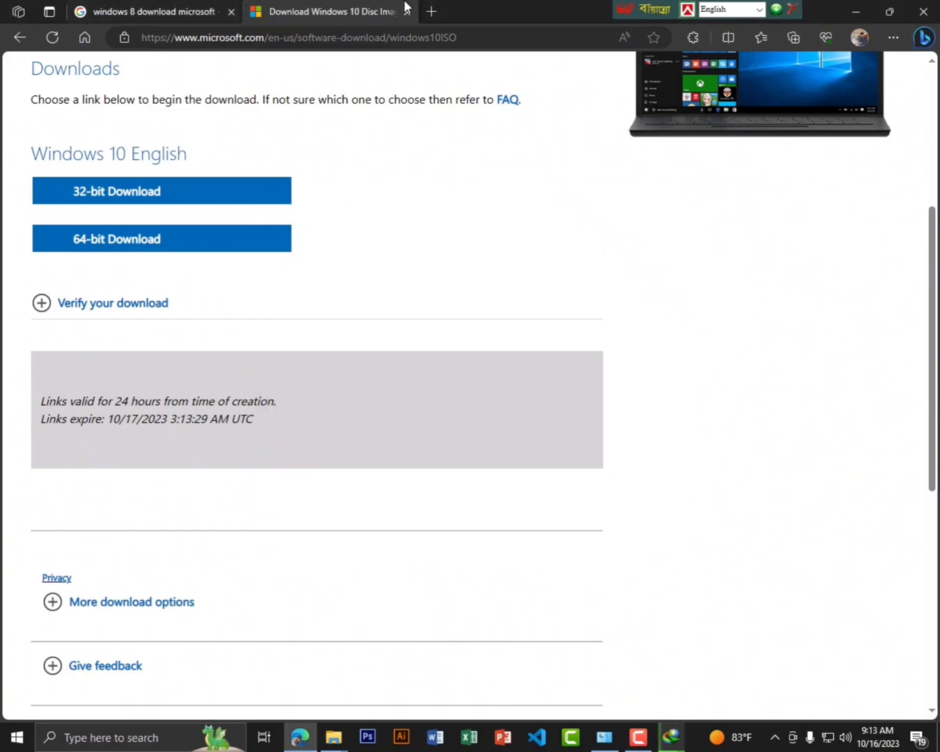
# Go to the Windows 11 download page within Microsoft's Software Download site.
pyautogui.scroll(5, 220, 174)
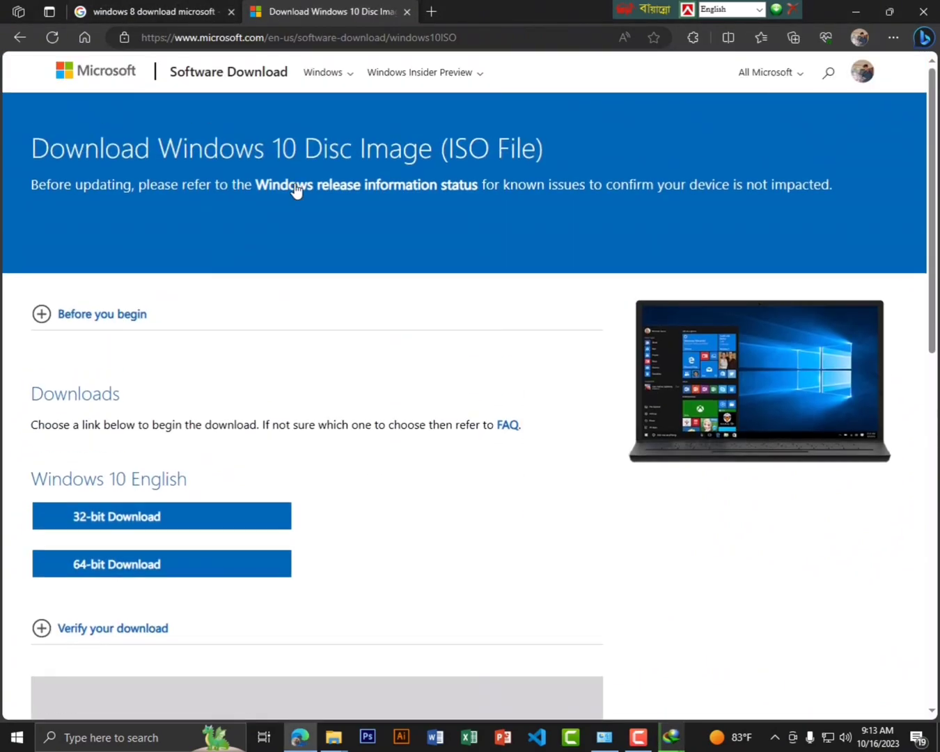
pyautogui.click(351, 86)
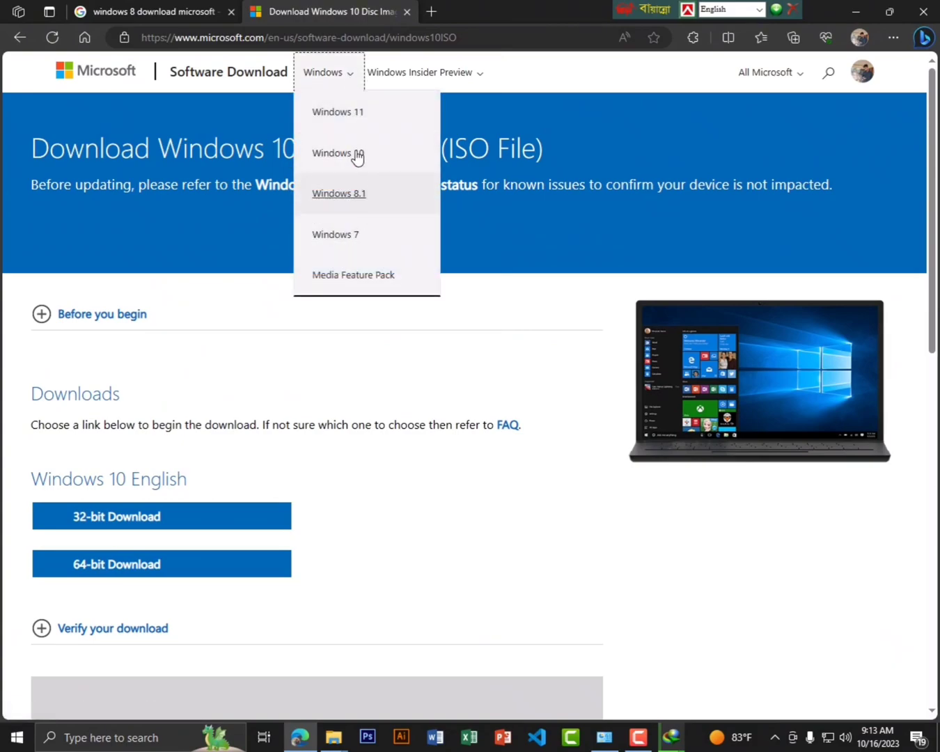
pyautogui.click(339, 114)
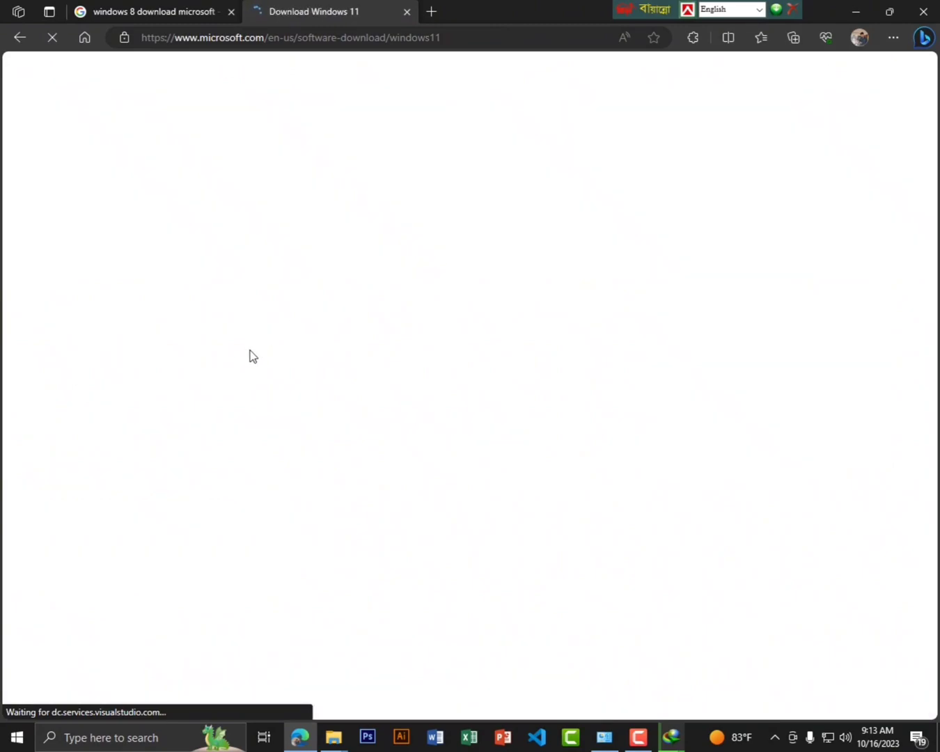
# Select Windows 11 (multi-edition ISO for x64 devices) as the disk image and submit the download request.
pyautogui.scroll(-6, 247, 359)
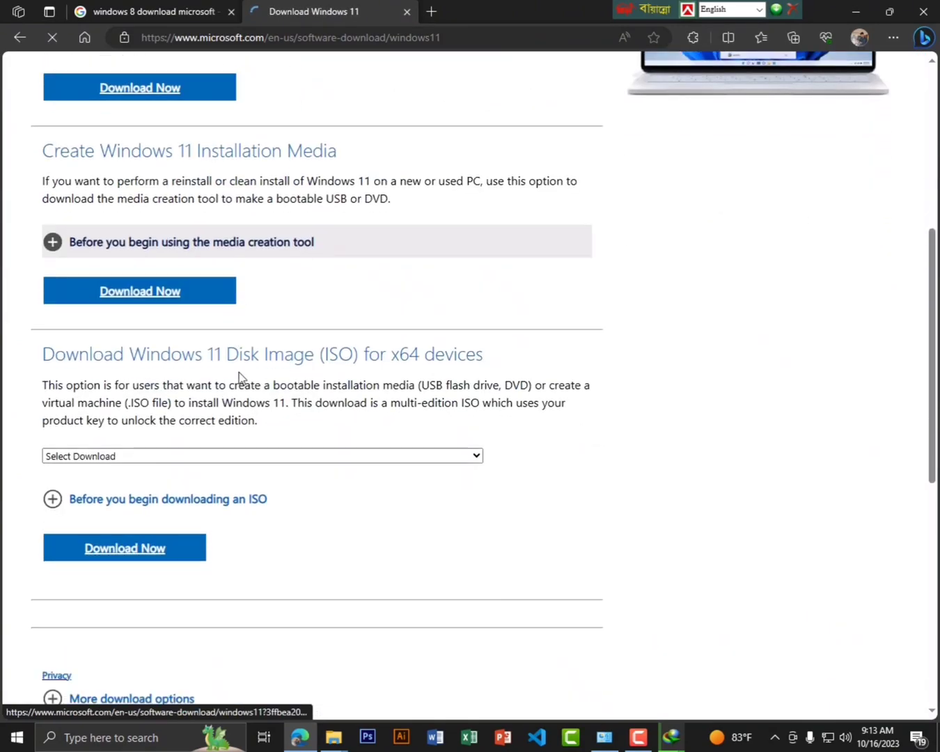
pyautogui.scroll(-1, 238, 377)
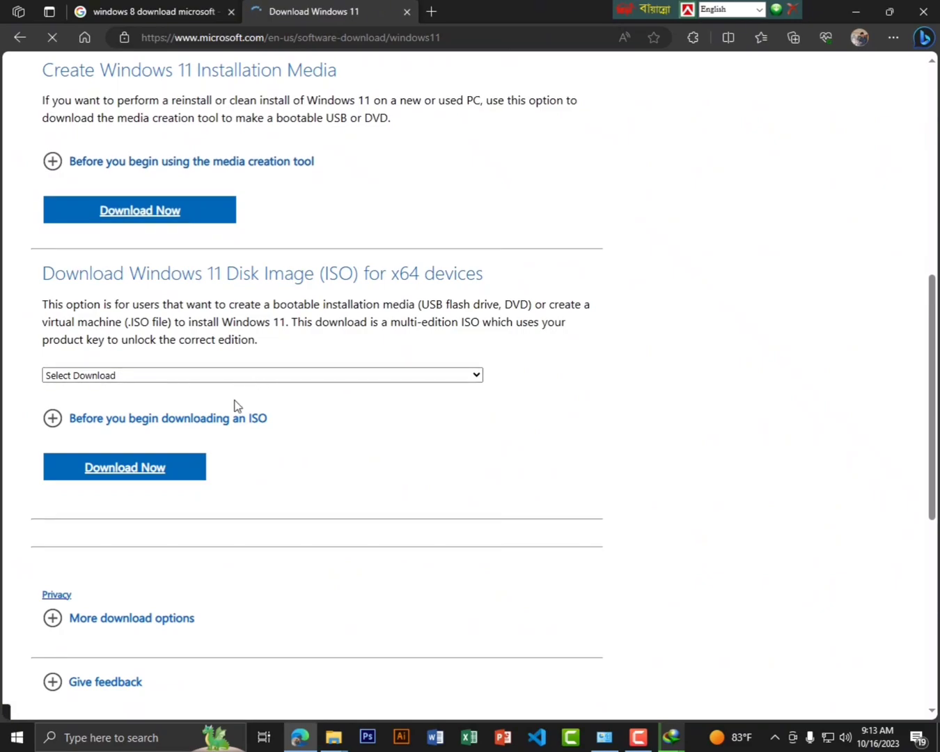
pyautogui.click(315, 380)
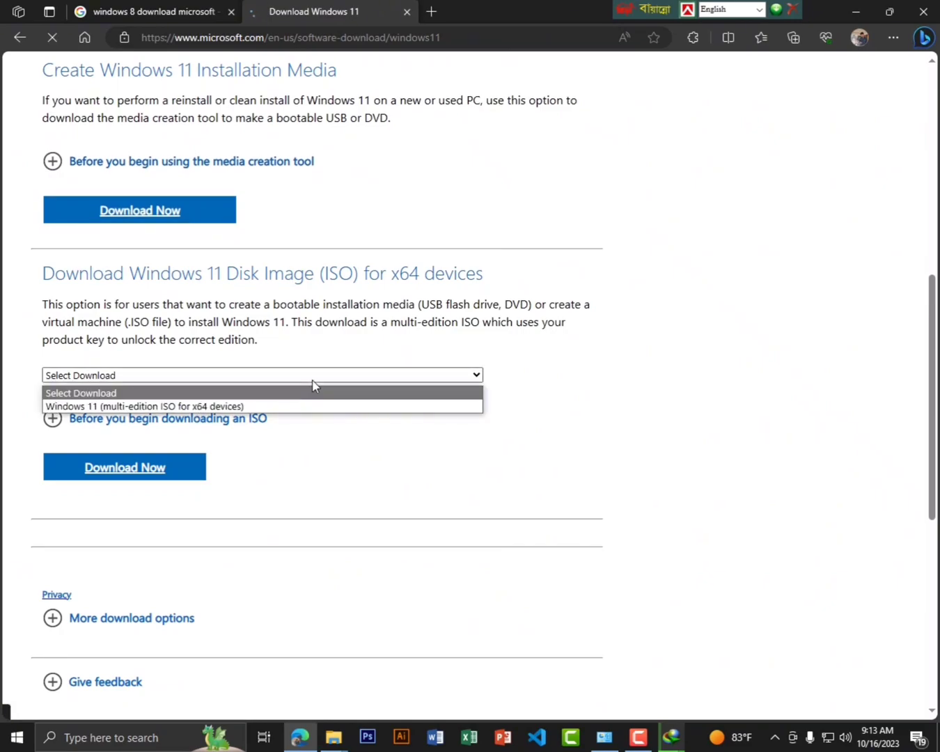
pyautogui.click(196, 406)
pyautogui.scroll(-1, 197, 410)
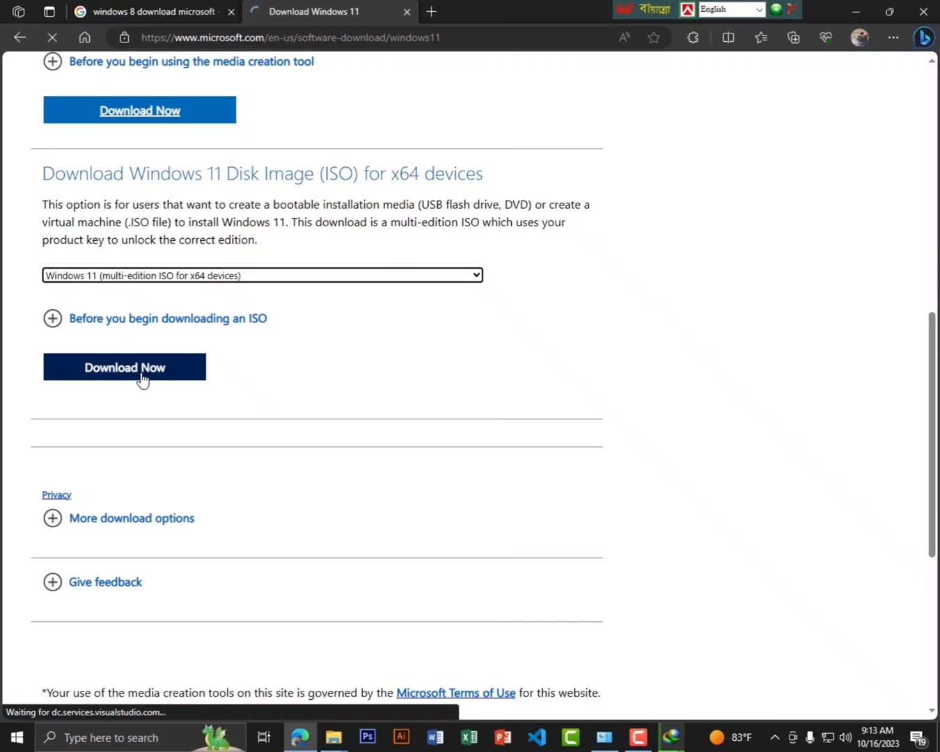
pyautogui.click(141, 369)
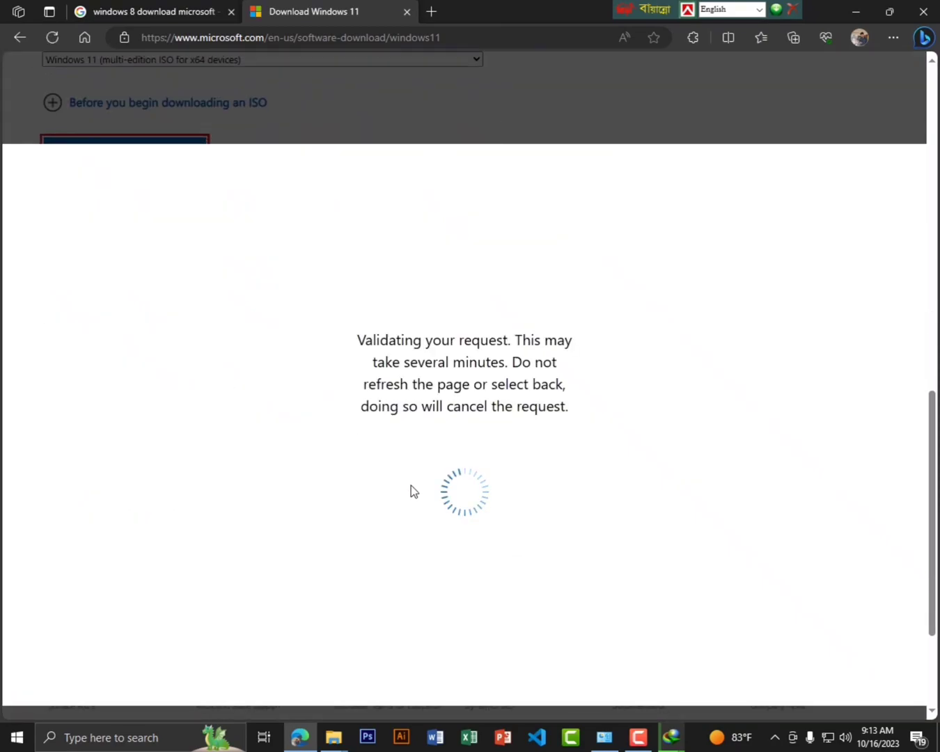
# Choose English (United States) as the Windows 11 product language and confirm it.
pyautogui.click(188, 325)
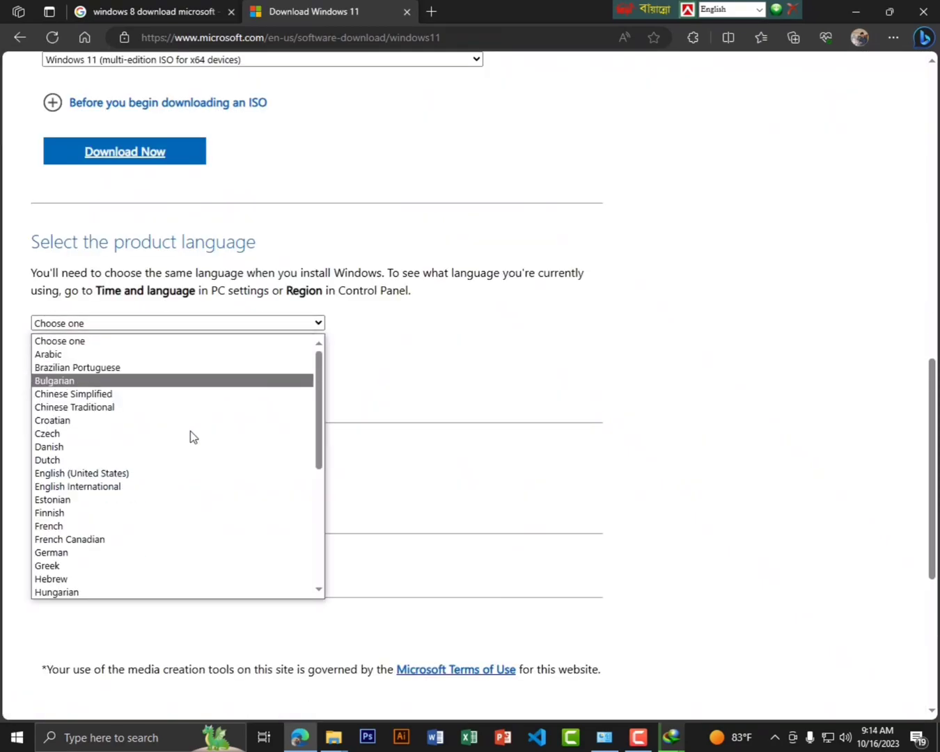
pyautogui.click(129, 474)
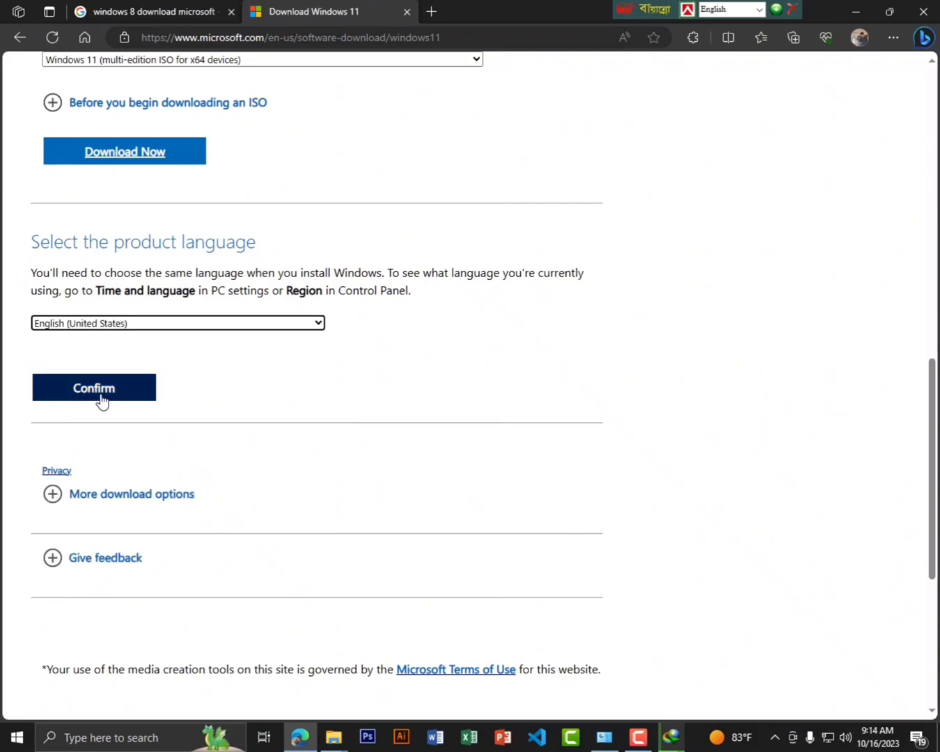
pyautogui.click(101, 401)
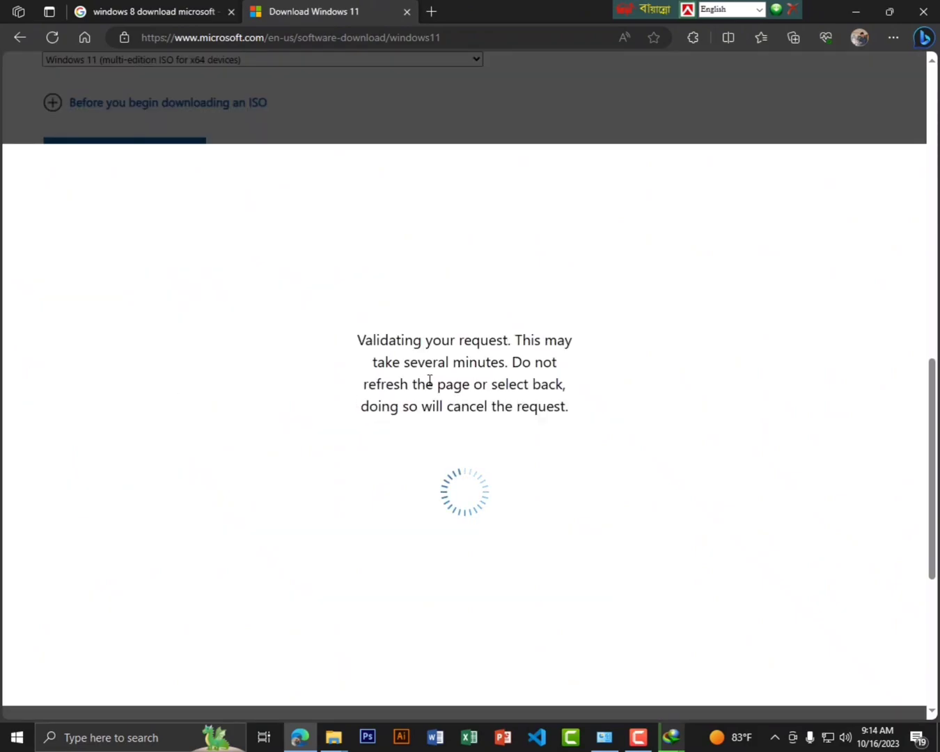
# Start downloading the 64-bit Windows 11 English ISO to the Downloads folder and close the browser.
pyautogui.scroll(-3, 429, 381)
pyautogui.scroll(3, 134, 301)
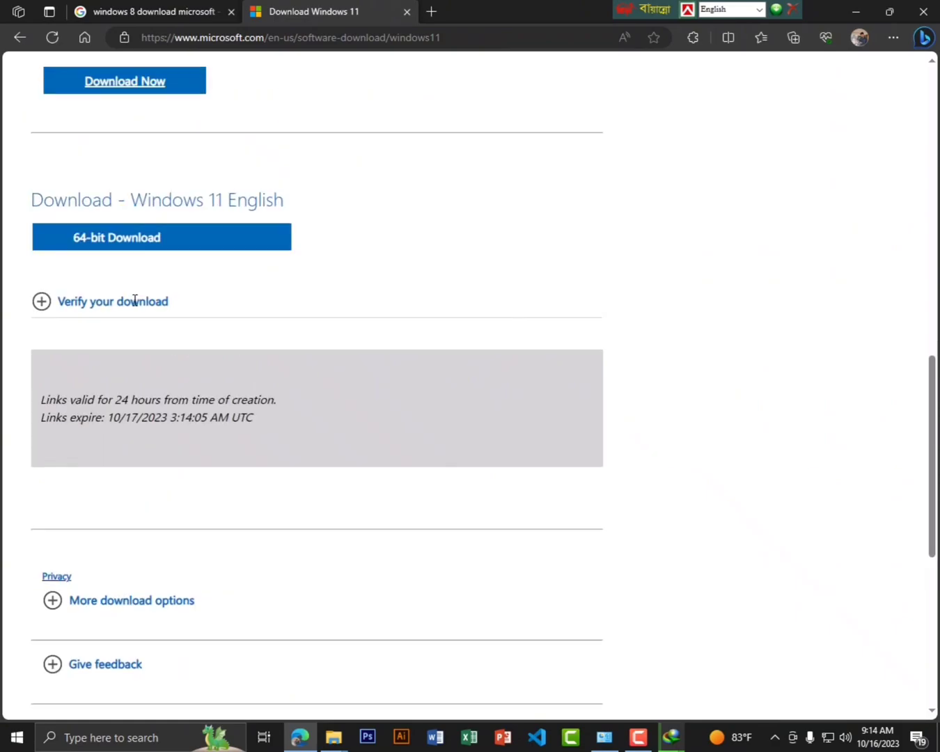
pyautogui.scroll(-3, 140, 337)
pyautogui.scroll(6, 140, 337)
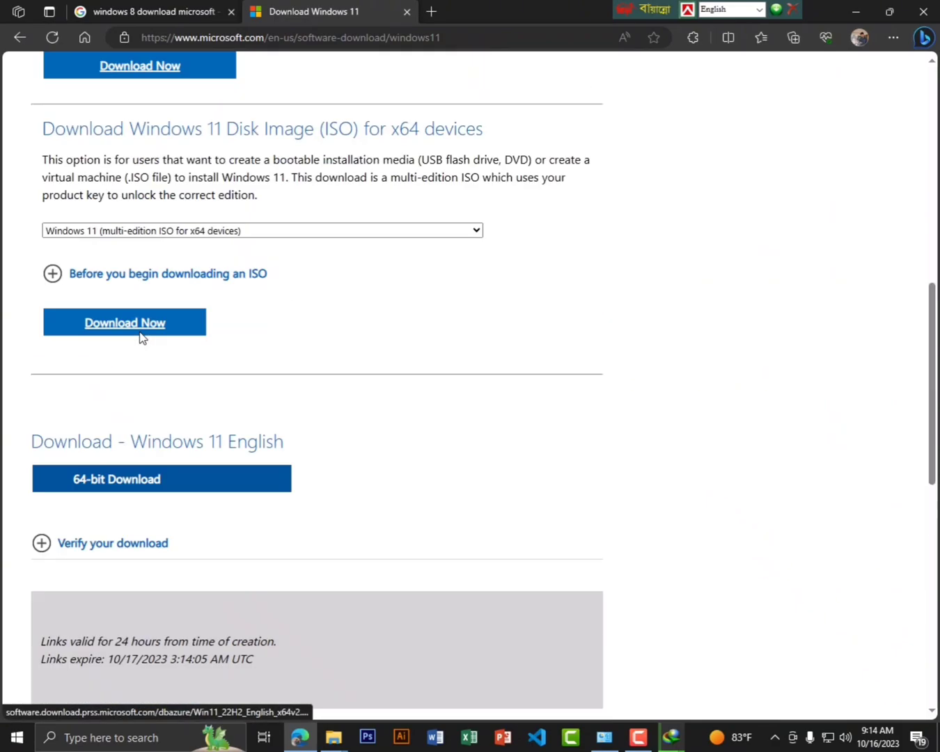
pyautogui.scroll(-2, 140, 337)
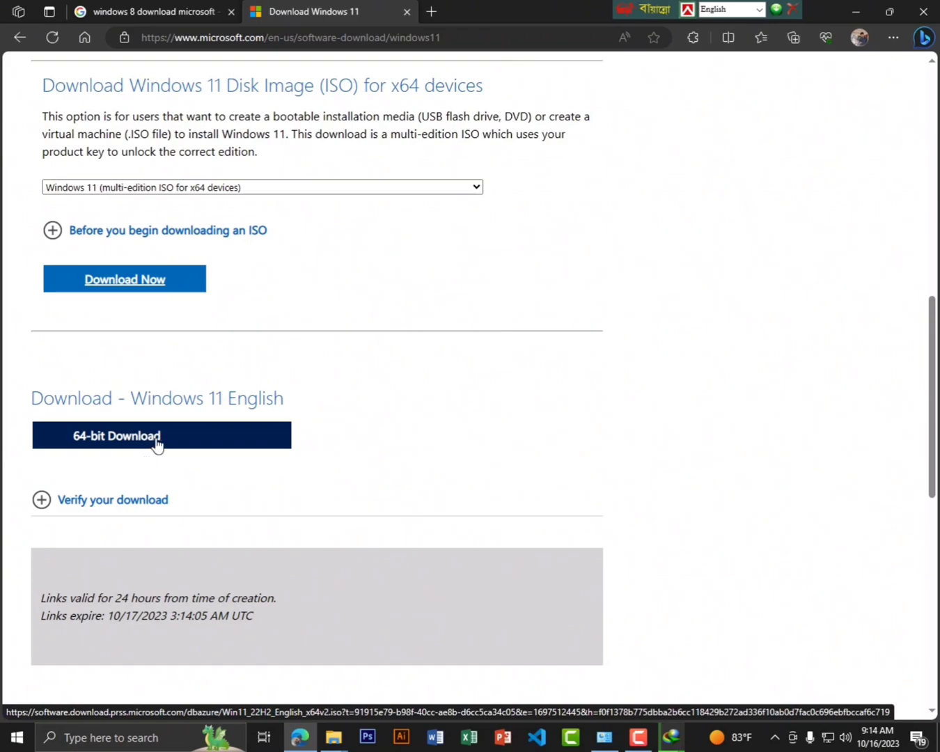
pyautogui.click(156, 445)
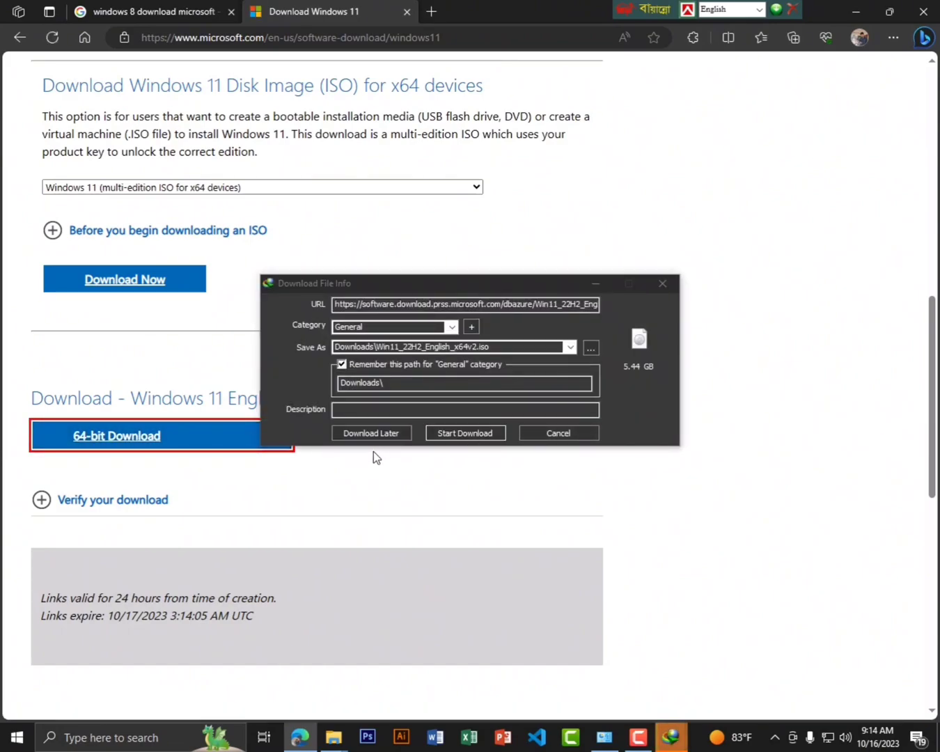
pyautogui.click(467, 436)
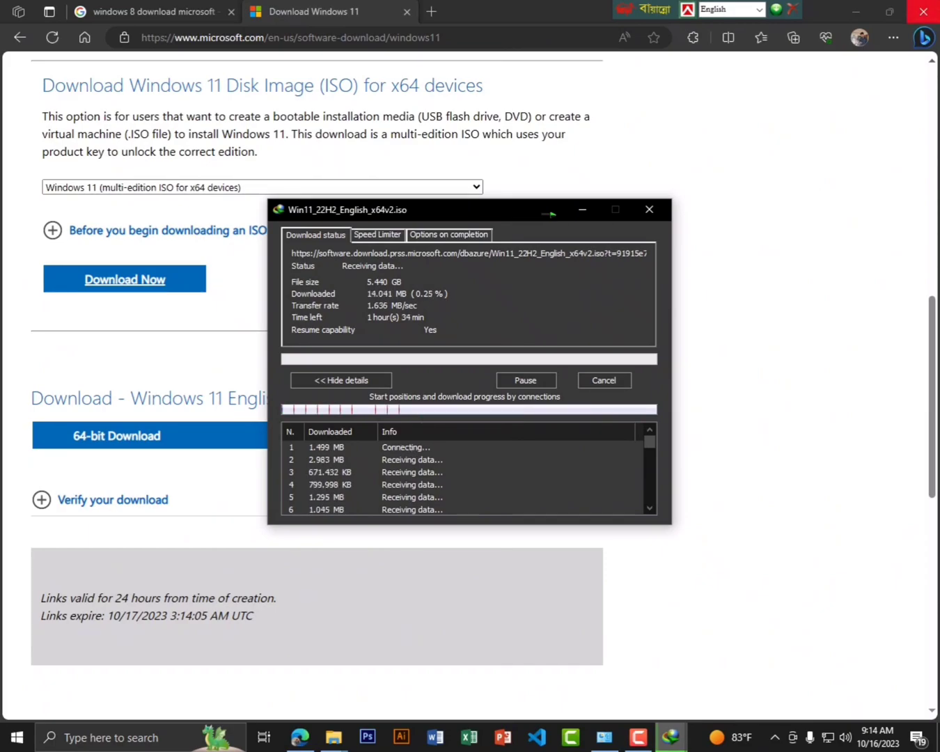
pyautogui.click(923, 10)
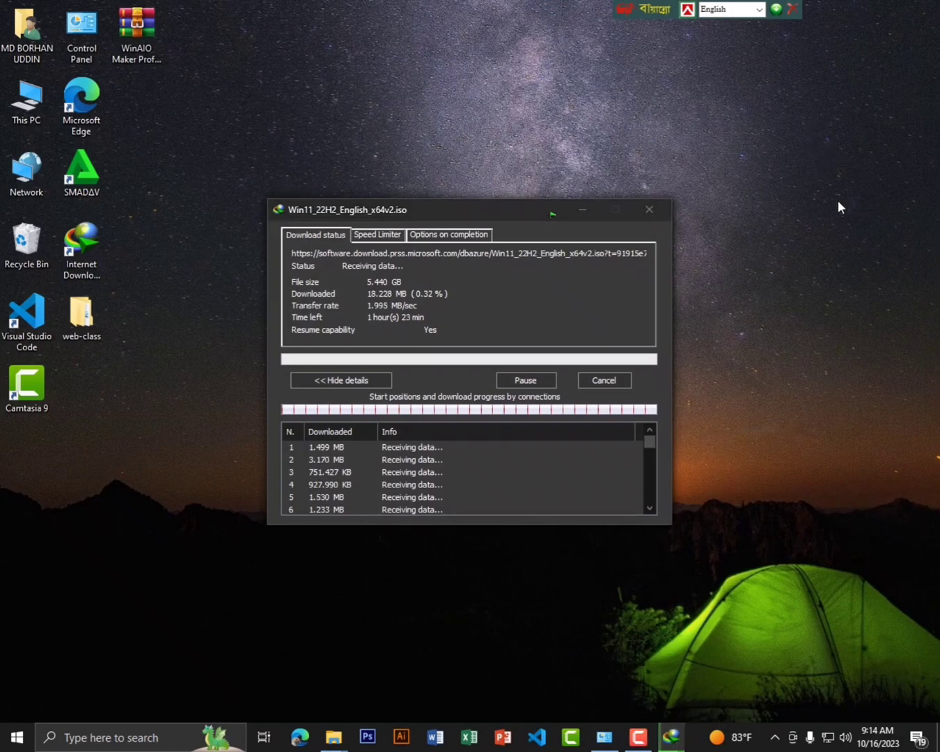
# Bring the Windows 7 ISO download's progress window to the front and refresh the desktop.
pyautogui.rightClick(839, 201)
pyautogui.click(858, 190)
pyautogui.moveTo(671, 737)
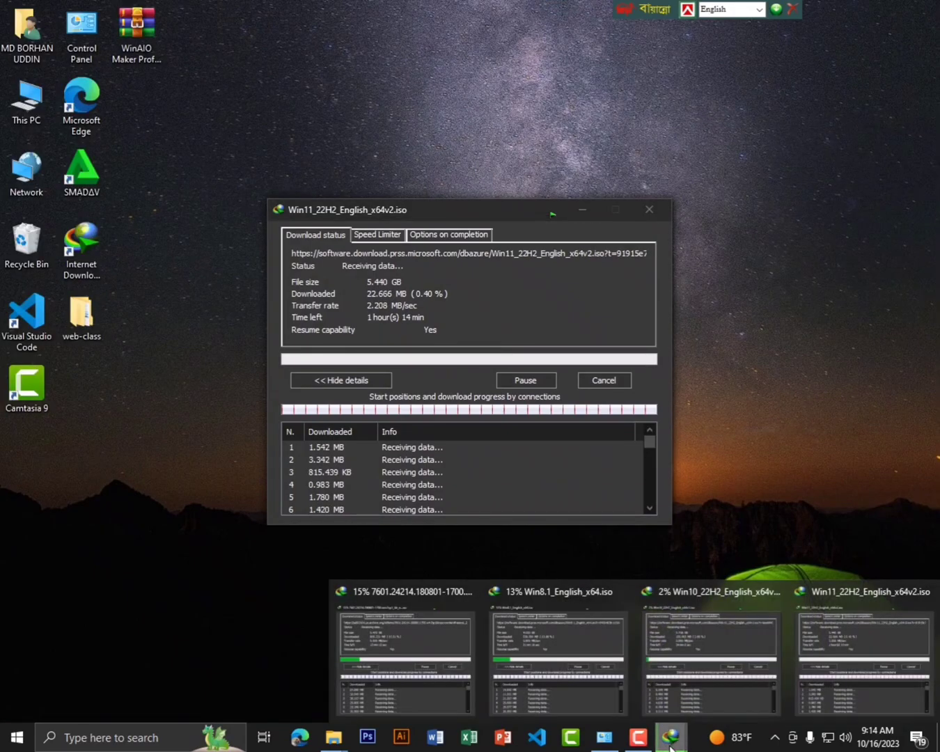
pyautogui.click(433, 656)
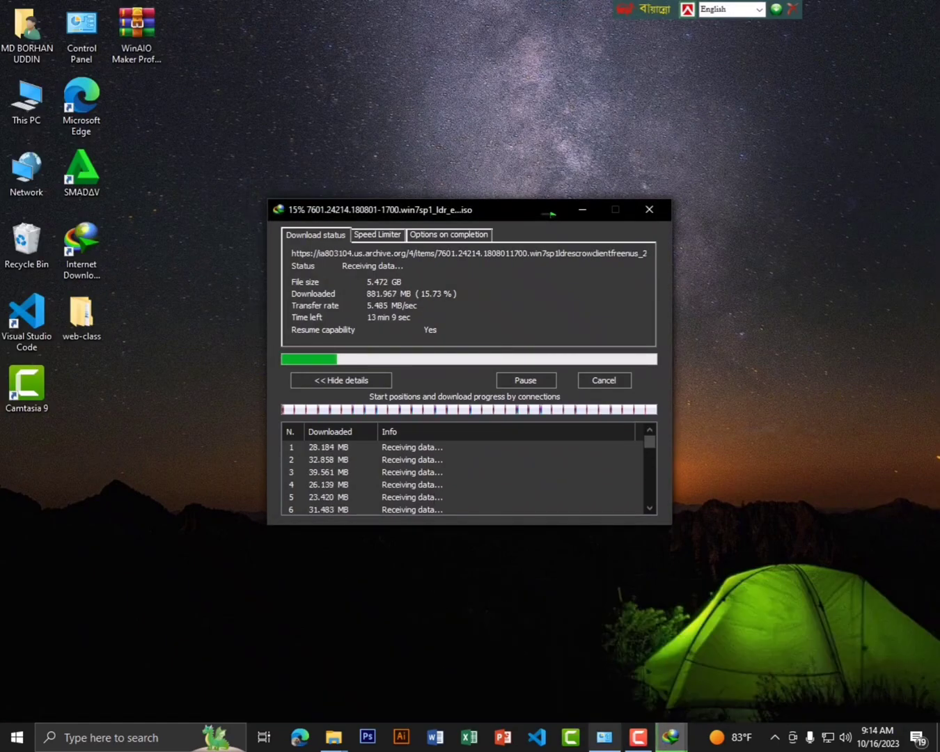
pyautogui.moveTo(666, 744)
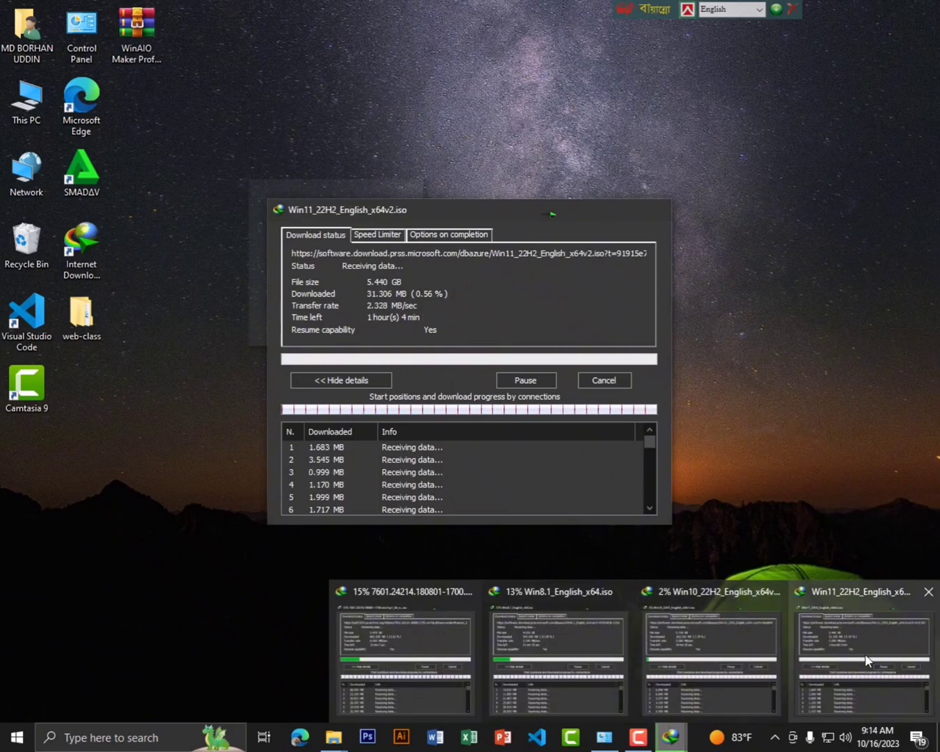
pyautogui.rightClick(794, 57)
pyautogui.rightClick(816, 119)
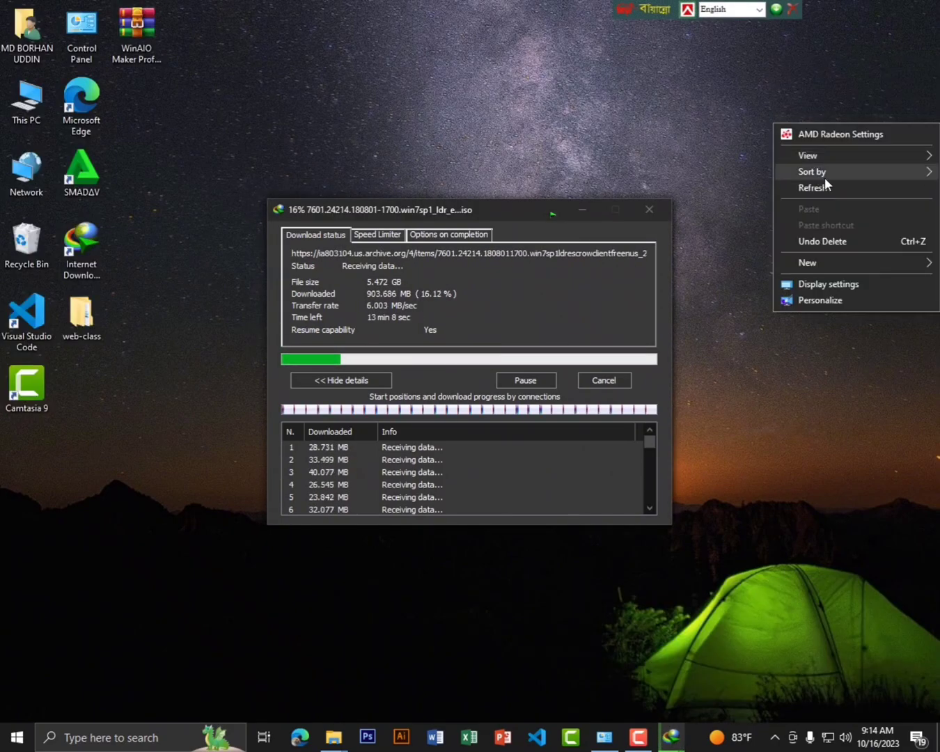
pyautogui.click(814, 188)
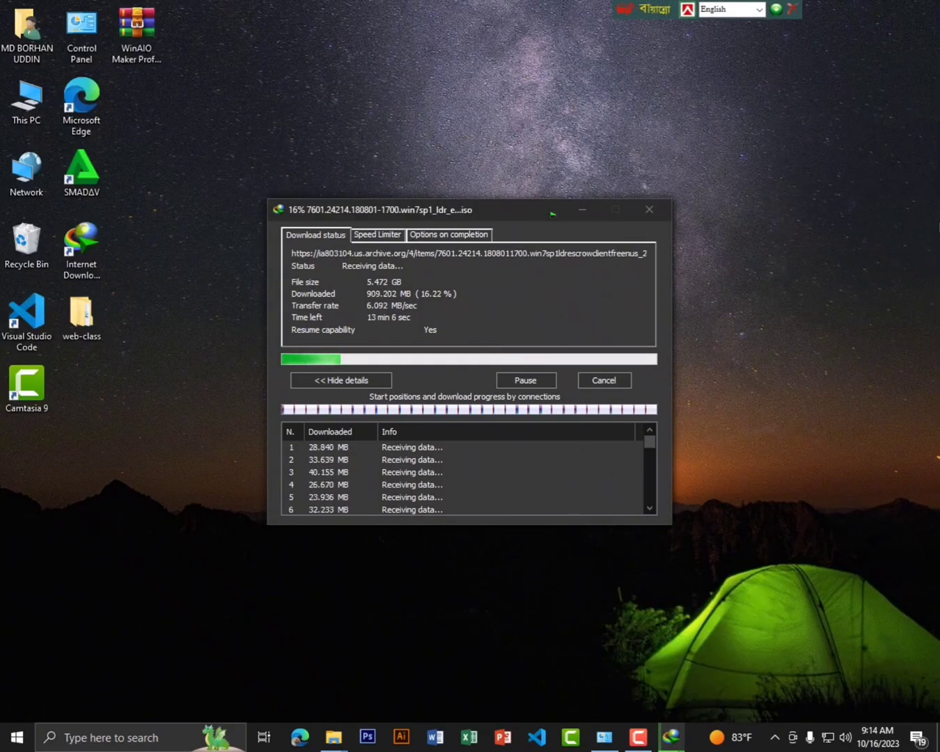
# Open the New Volume (M:) drive from This PC and create a new folder in it.
pyautogui.doubleClick(26, 106)
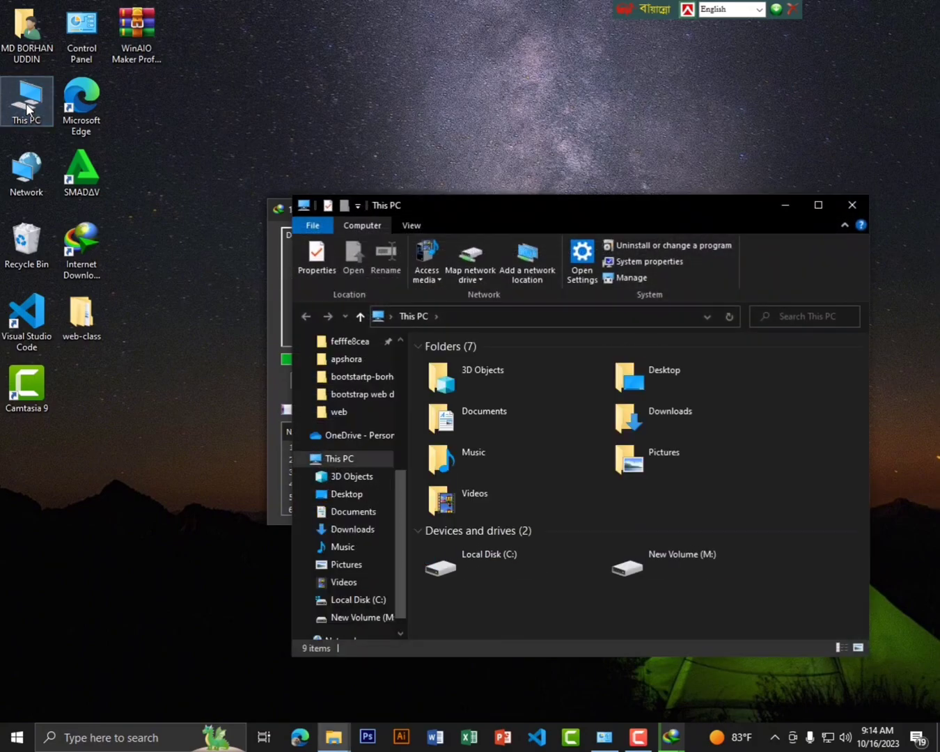
pyautogui.click(704, 566)
pyautogui.doubleClick(704, 566)
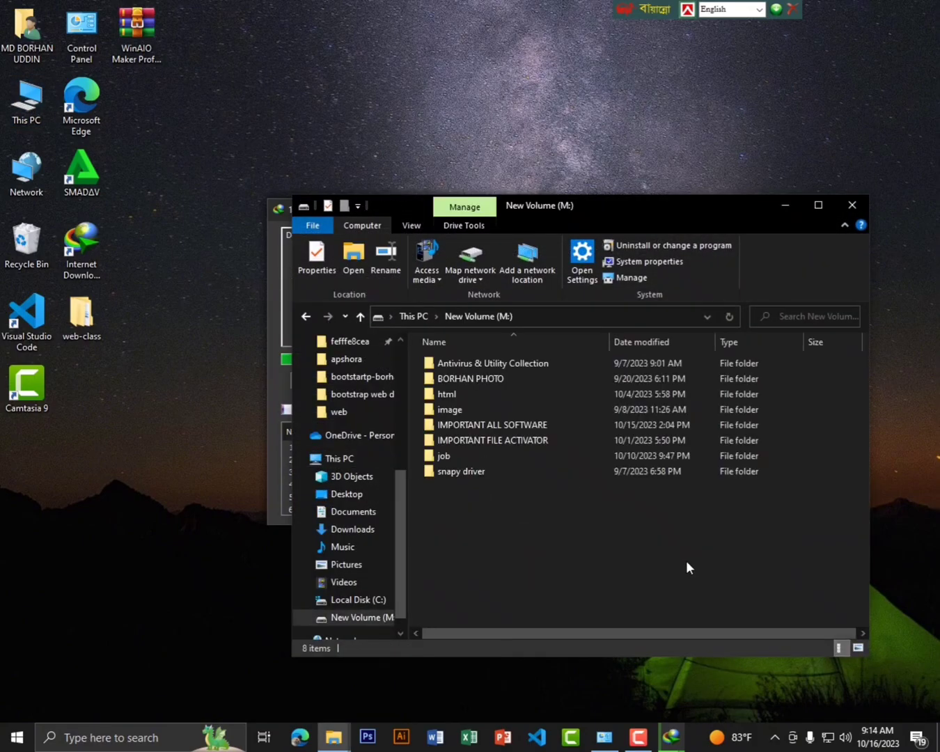
pyautogui.rightClick(493, 518)
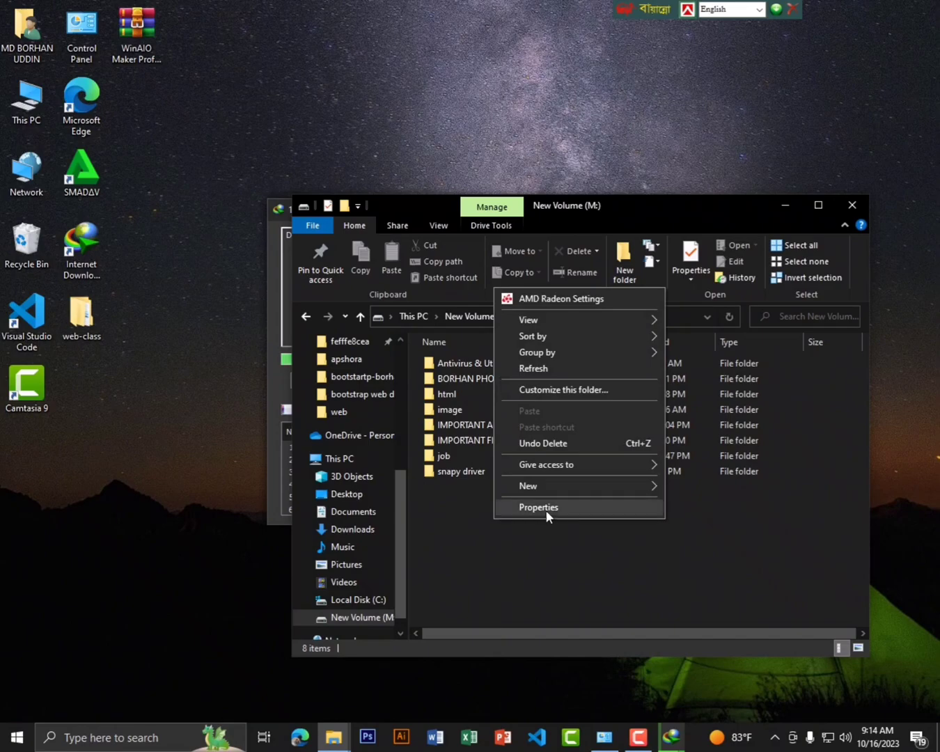
pyautogui.moveTo(570, 486)
pyautogui.click(725, 486)
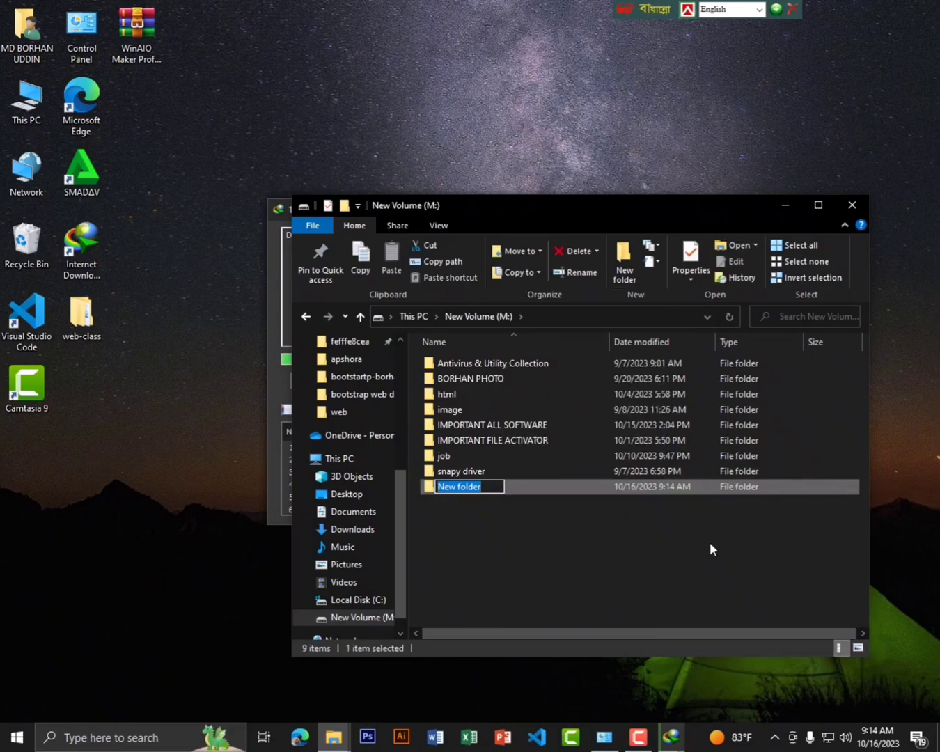
# Rename the new folder on New Volume (M:) as ISO FILE and view its contents before closing File Explorer.
pyautogui.press('Tab')
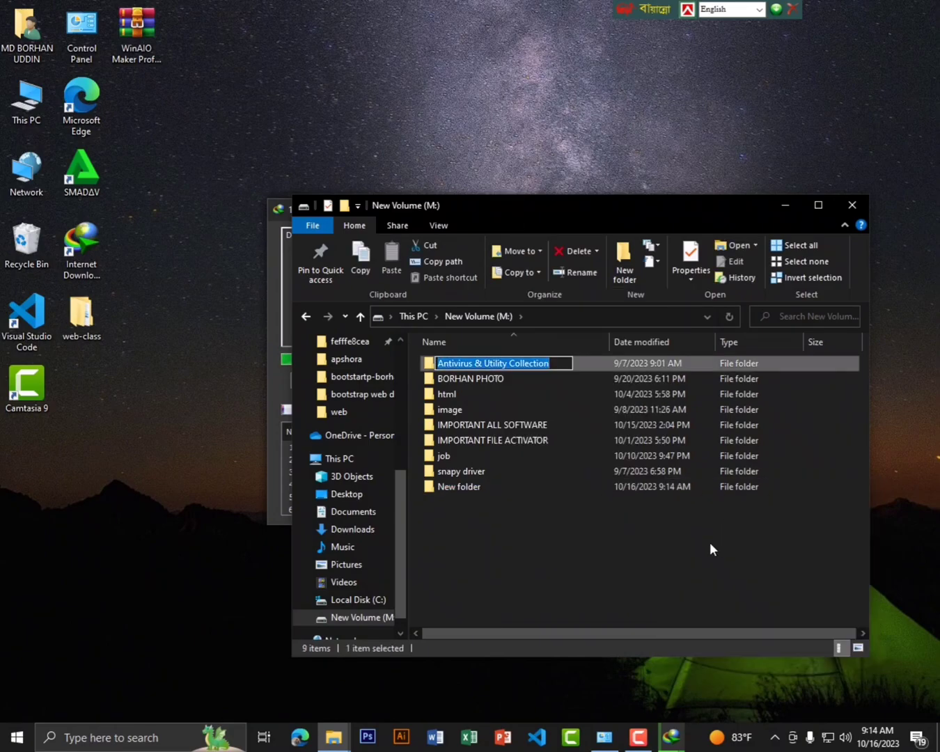
pyautogui.click(496, 491)
pyautogui.rightClick(495, 489)
pyautogui.click(555, 454)
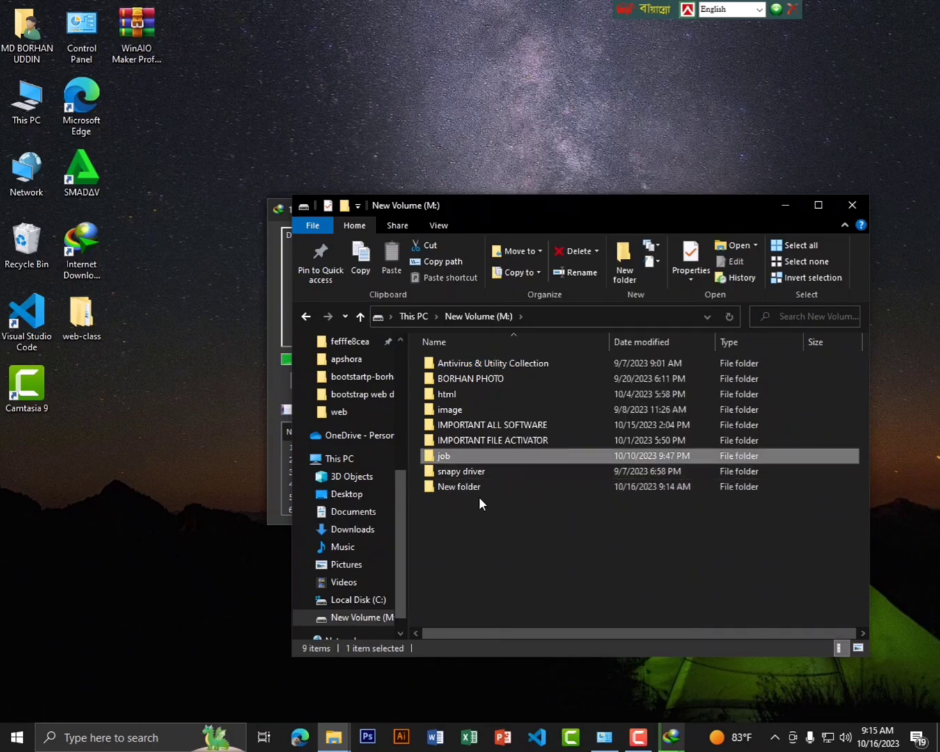
pyautogui.rightClick(478, 486)
pyautogui.click(524, 454)
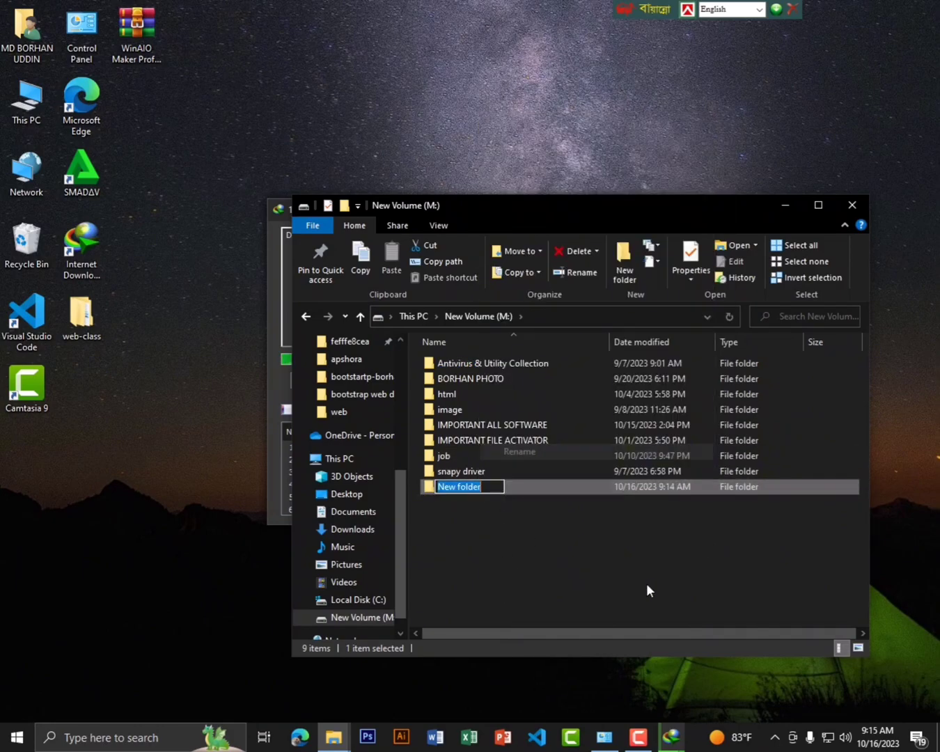
pyautogui.press('BackSpace')
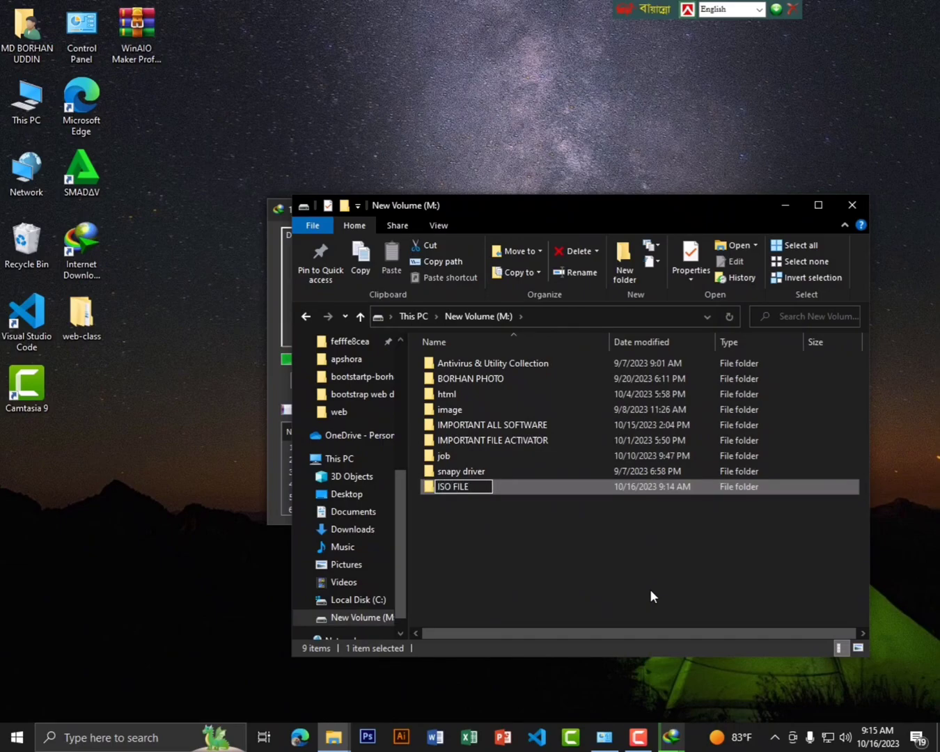
pyautogui.press('Return')
pyautogui.press('Return')
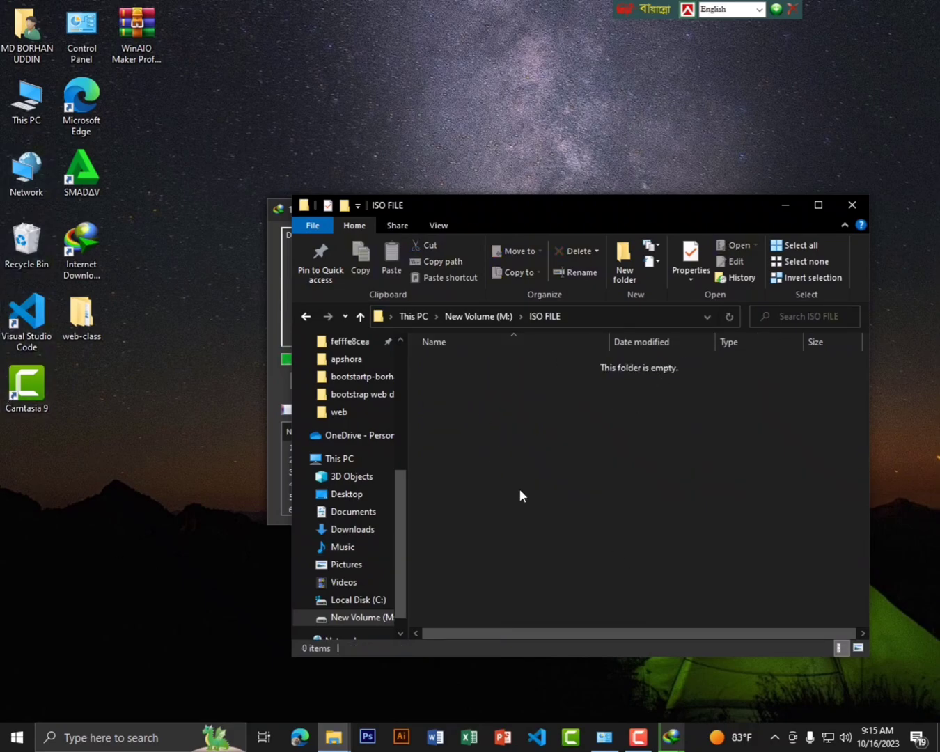
pyautogui.click(852, 206)
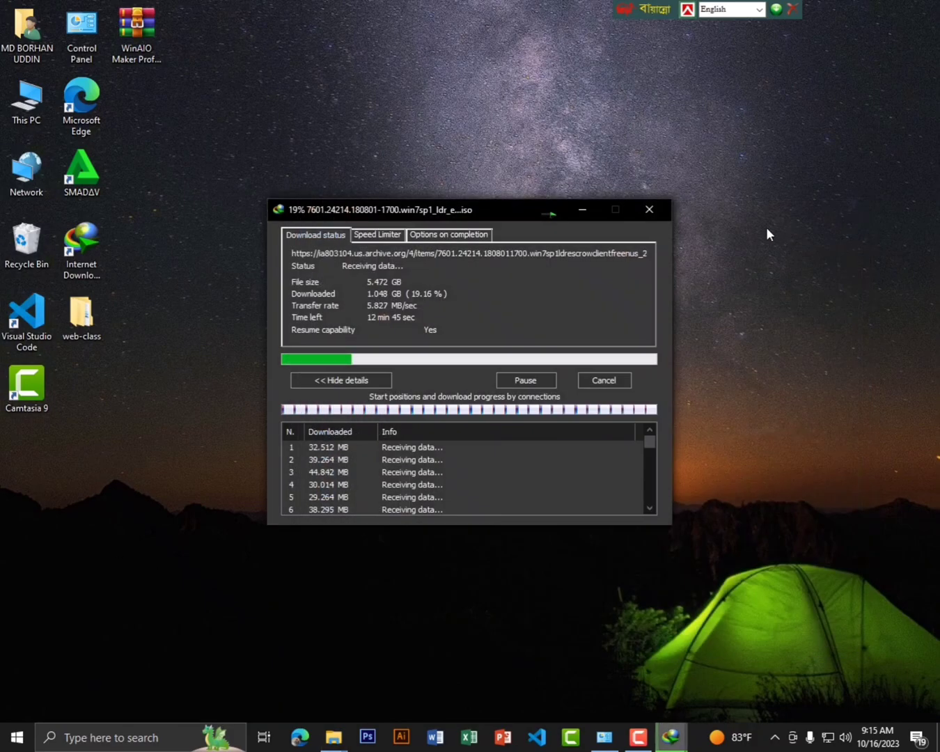
pyautogui.rightClick(851, 91)
pyautogui.click(855, 156)
pyautogui.rightClick(855, 155)
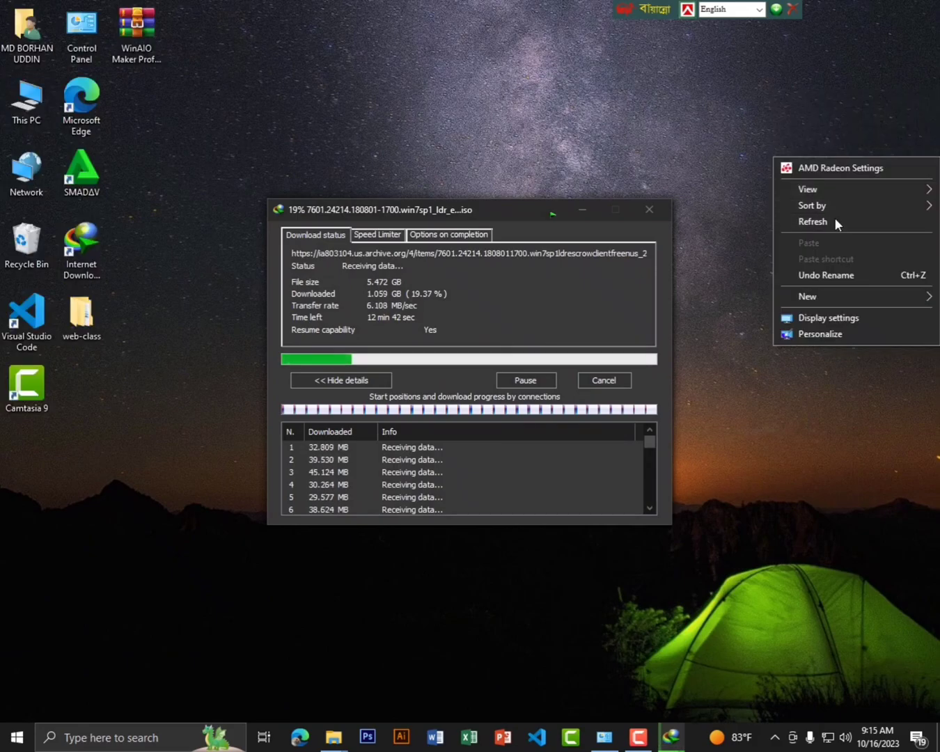
pyautogui.click(835, 217)
pyautogui.moveTo(452, 215); pyautogui.dragTo(476, 204)
pyautogui.rightClick(771, 157)
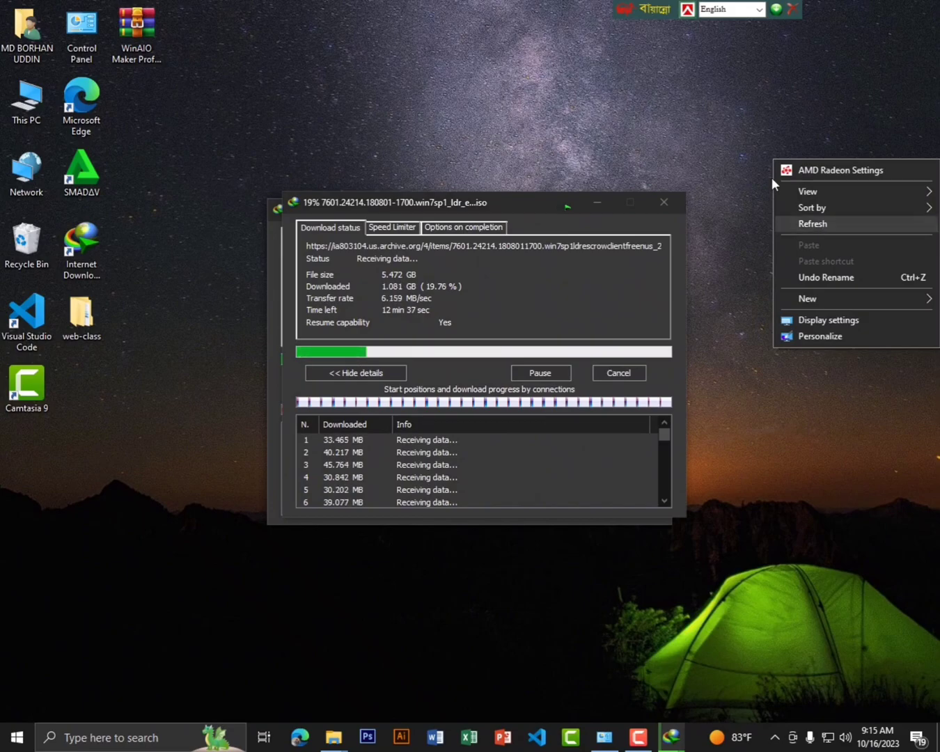
pyautogui.rightClick(758, 149)
pyautogui.click(774, 208)
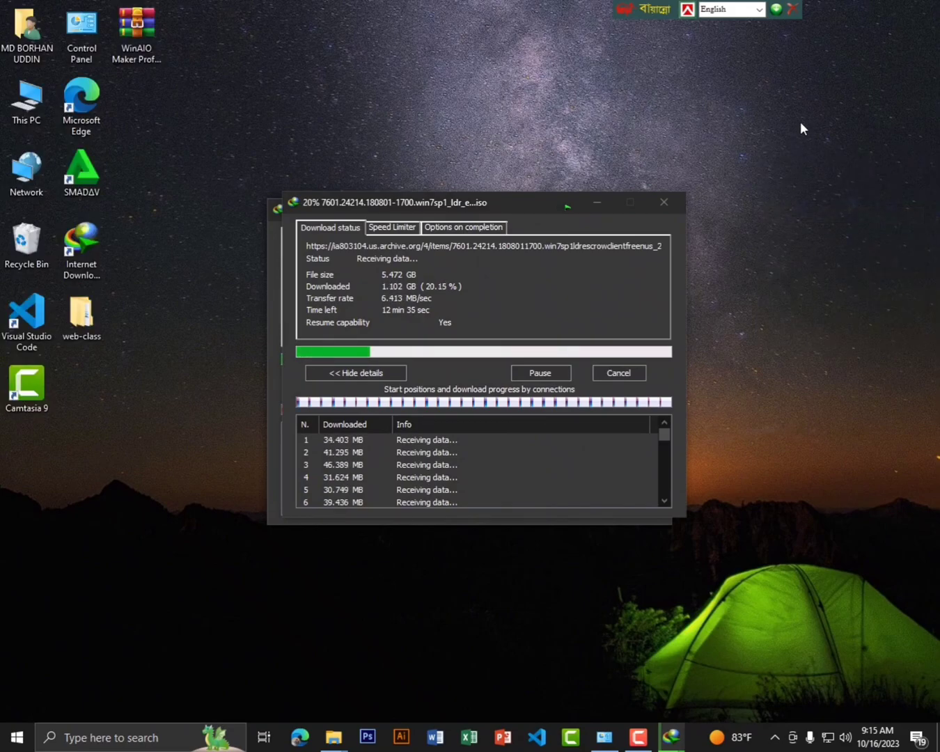
pyautogui.rightClick(768, 152)
pyautogui.click(803, 217)
# Move the WinAIO Maker Professional.7z archive below the web-class folder on the desktop and refresh the desktop.
pyautogui.moveTo(159, 70); pyautogui.dragTo(100, 390)
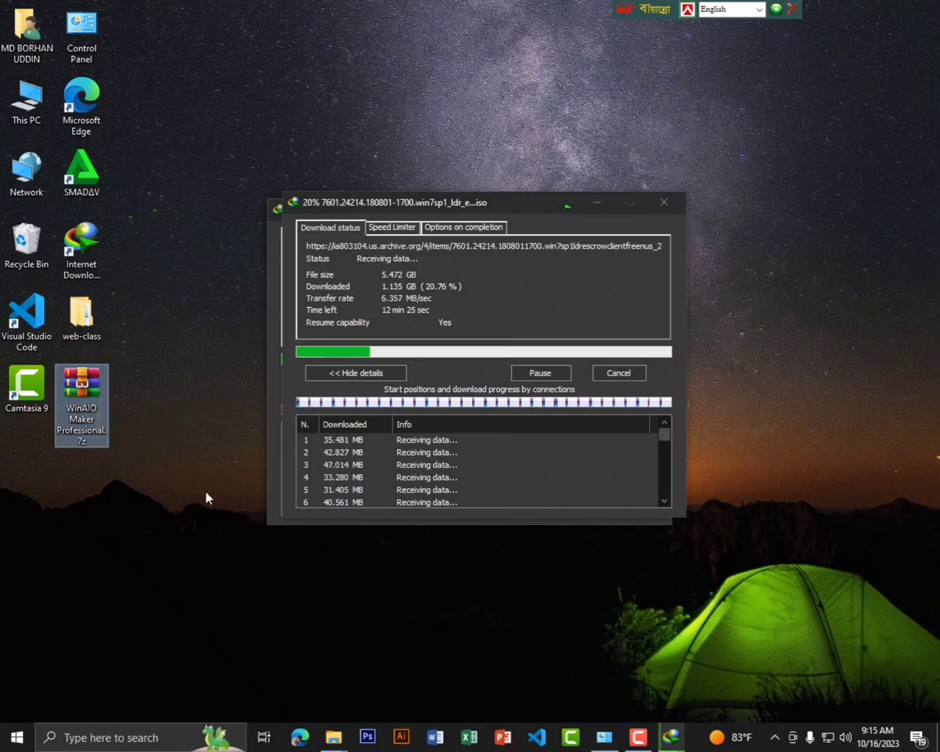
pyautogui.rightClick(772, 164)
pyautogui.click(809, 226)
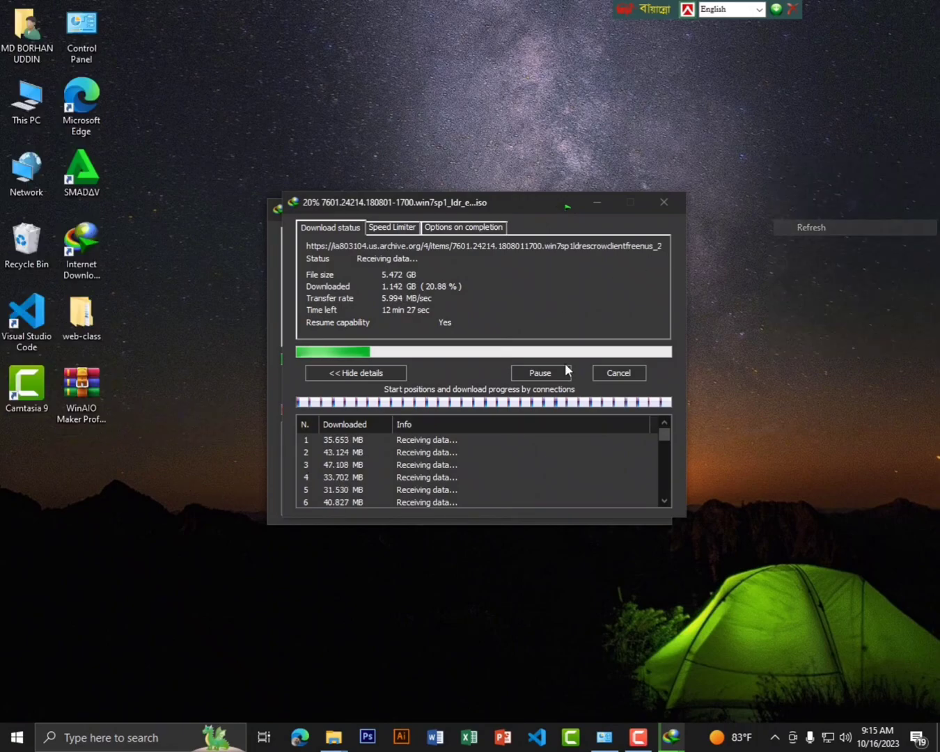
# Open Microsoft Edge and go to the Google home page from the saved bookmarks.
pyautogui.click(300, 737)
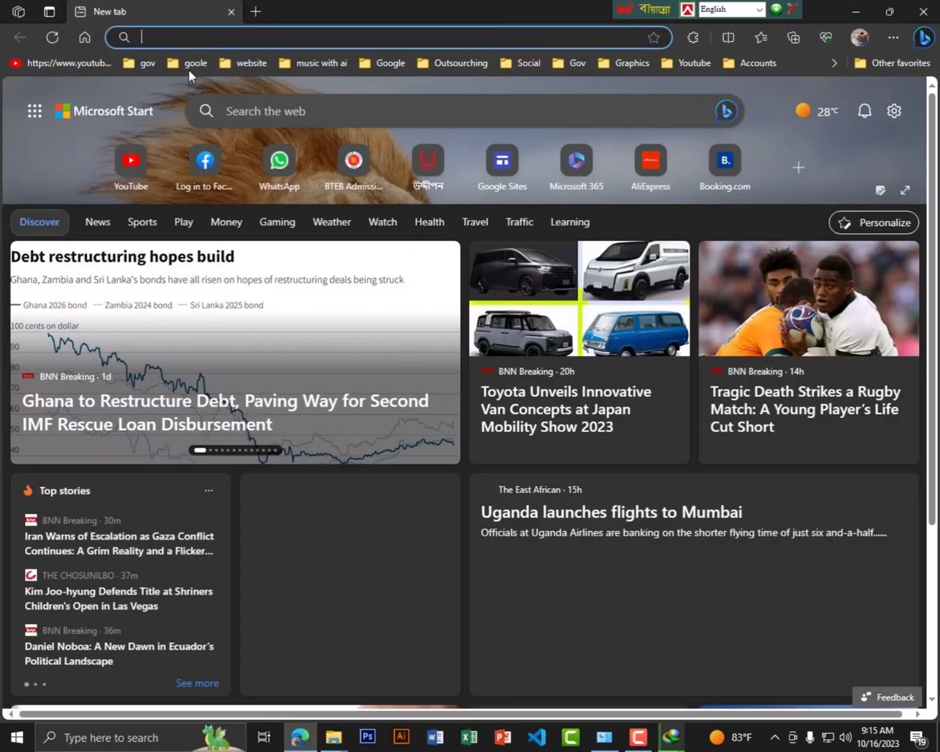
pyautogui.click(189, 64)
pyautogui.click(205, 88)
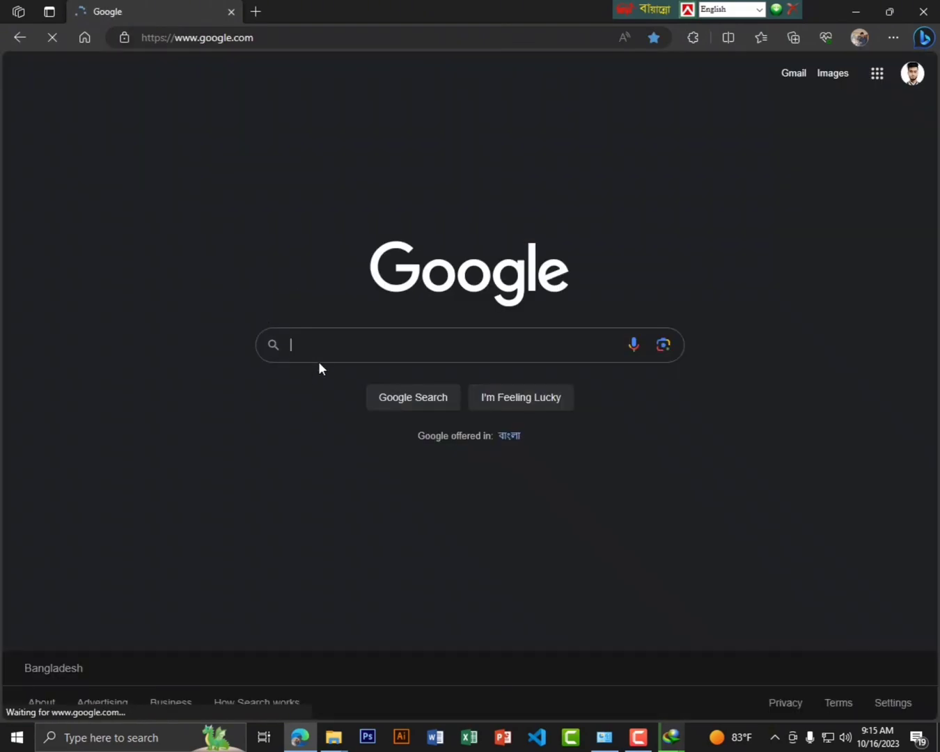
# Search Google for "windows aio maker professional" using the suggested query for WIN AIO.
pyautogui.click(298, 334)
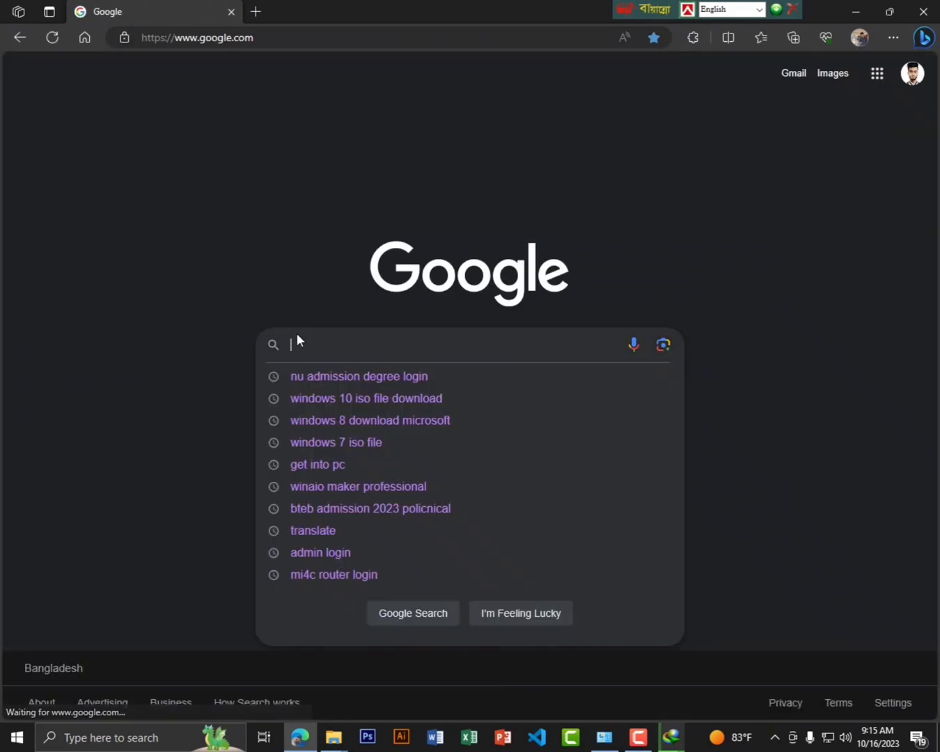
pyautogui.write('WIN')
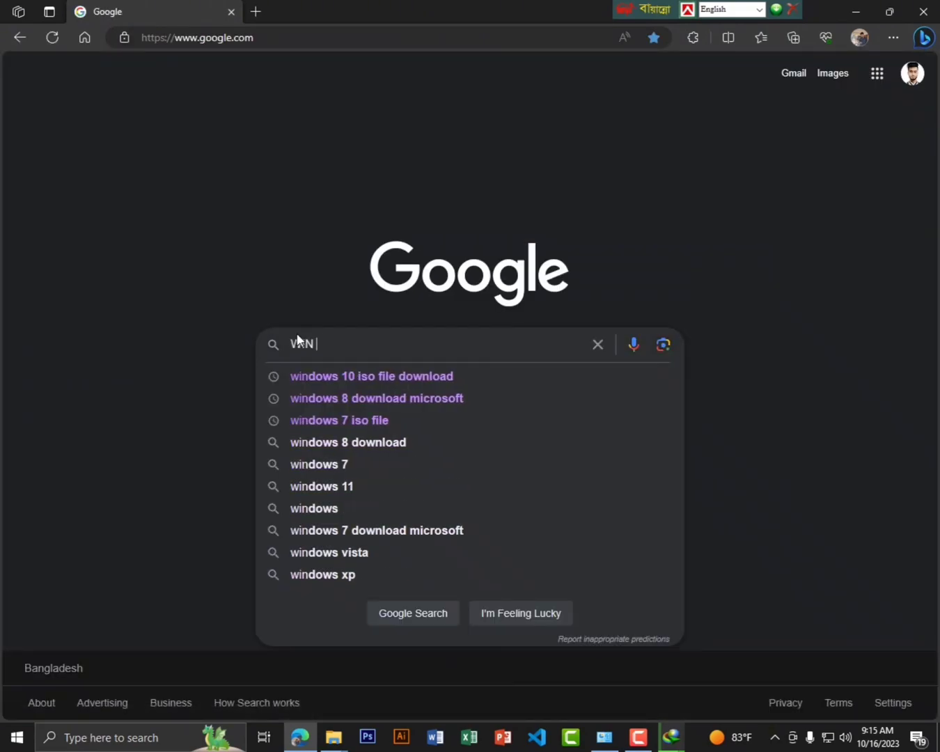
pyautogui.write(' AIO')
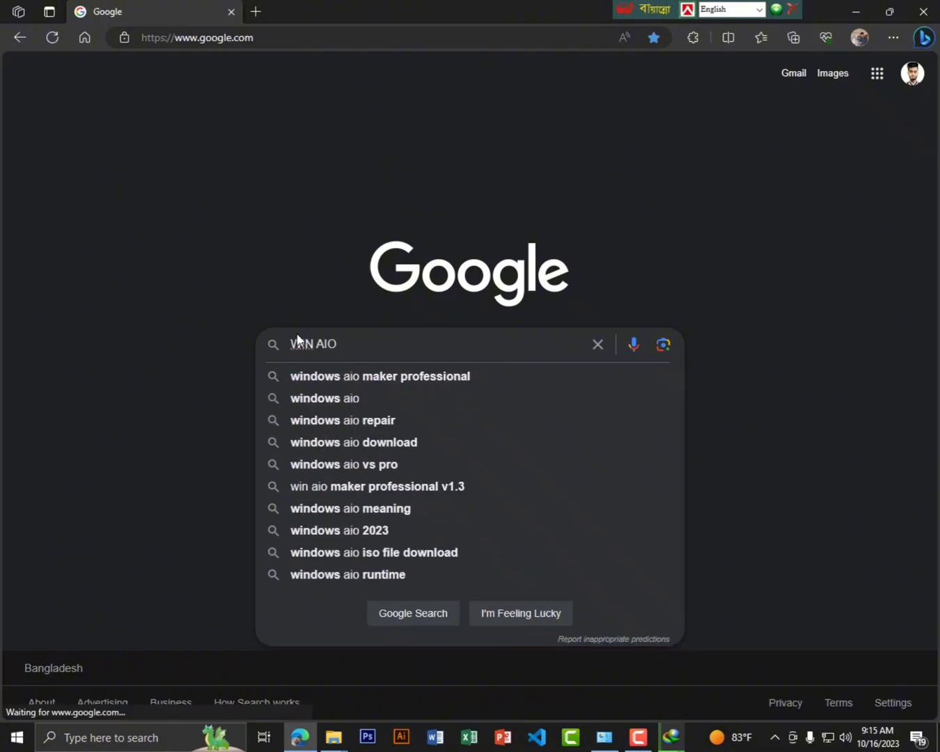
pyautogui.press('Down')
pyautogui.press('Return')
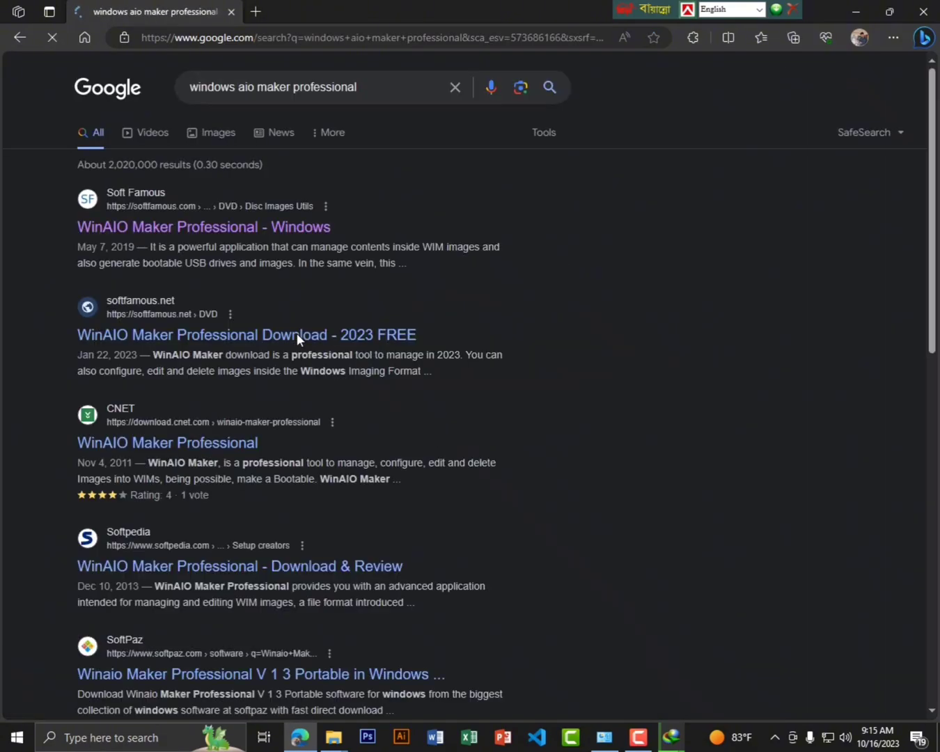
# Extend the Google search to "windows aio maker professional SOFTONIC" and look over the results.
pyautogui.click(376, 88)
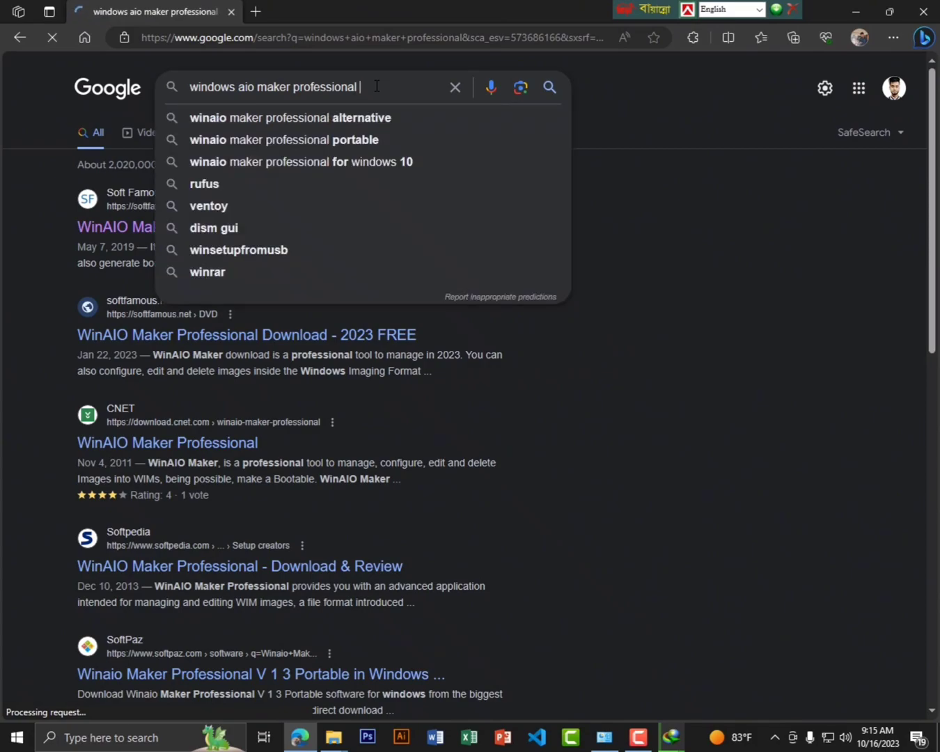
pyautogui.write('SO')
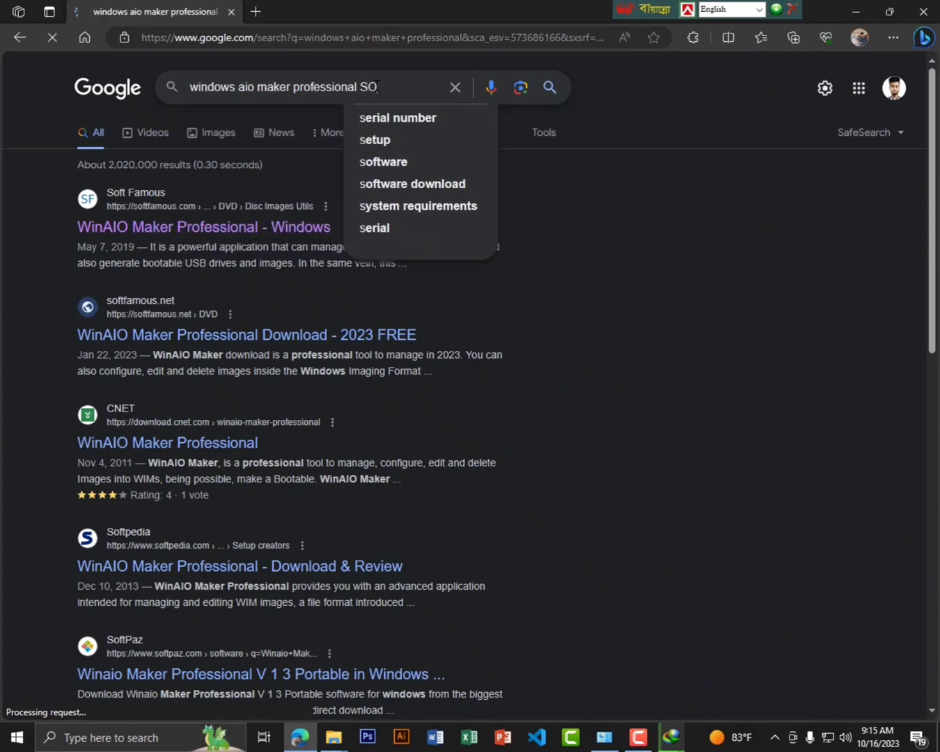
pyautogui.write('FTO')
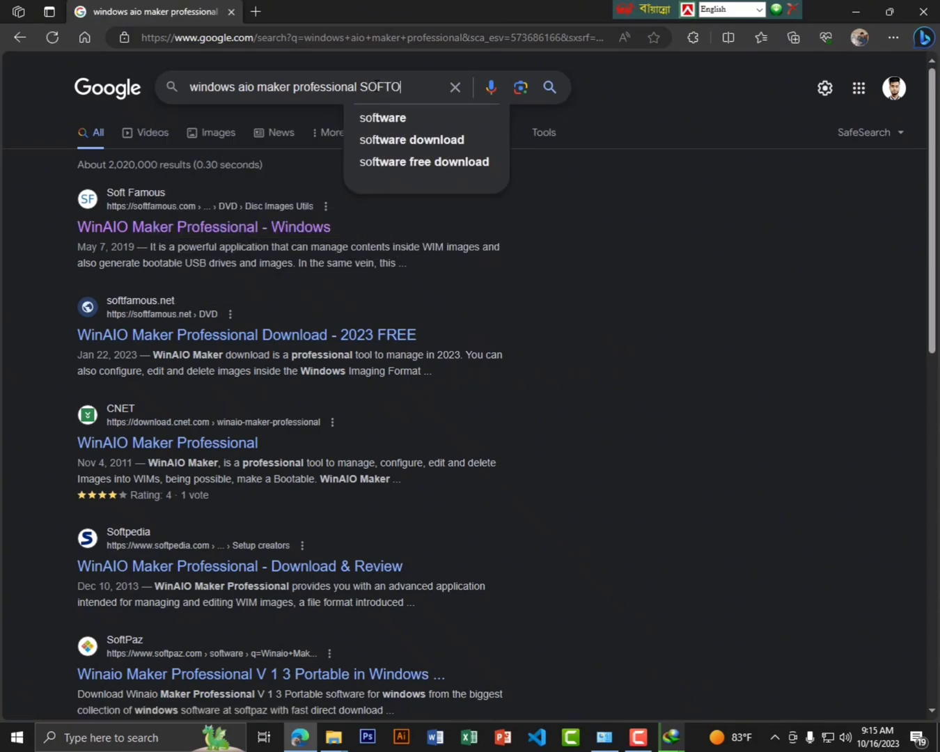
pyautogui.write('NIC')
pyautogui.press('Return')
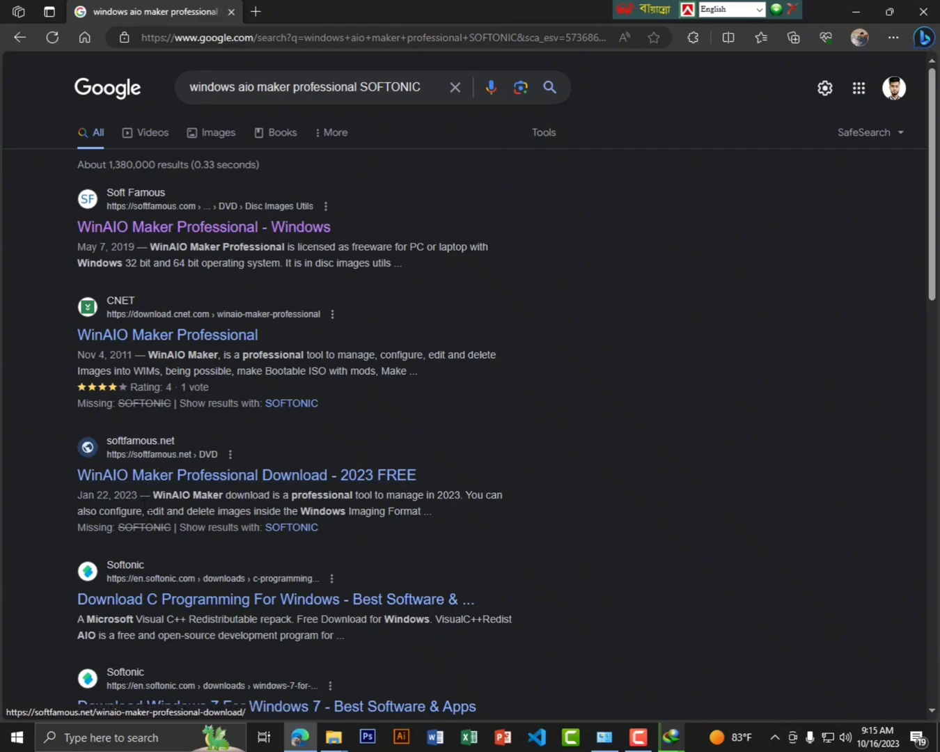
pyautogui.scroll(-1, 168, 584)
pyautogui.scroll(2, 169, 447)
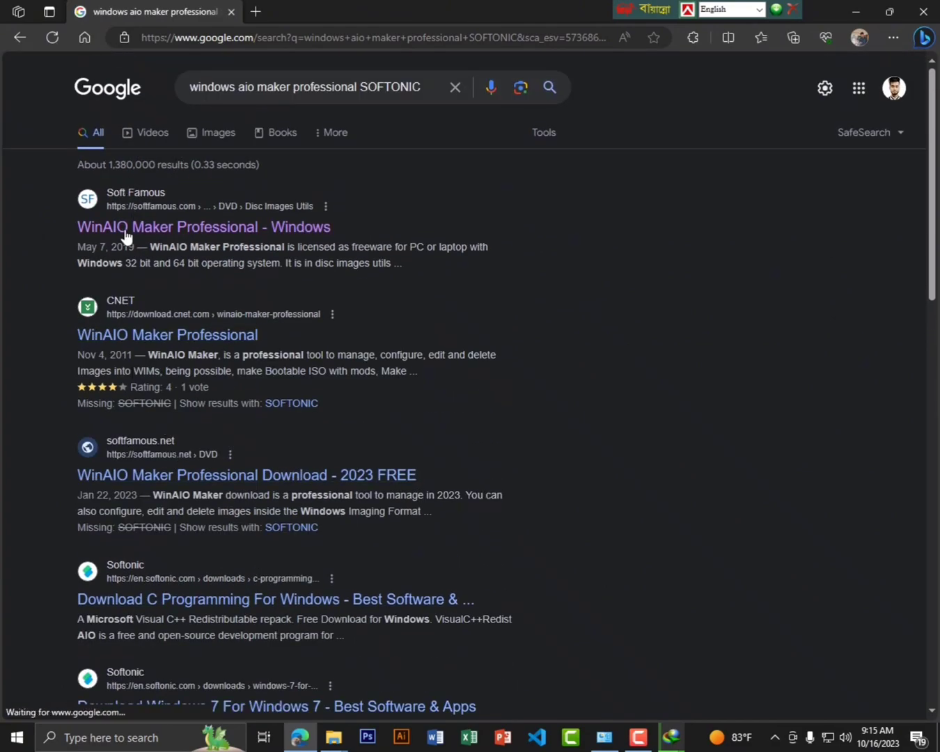
# Open the Soft Famous result for WinAIO Maker Professional in a new tab and download the tool from the offered mirror.
pyautogui.rightClick(154, 235)
pyautogui.click(205, 241)
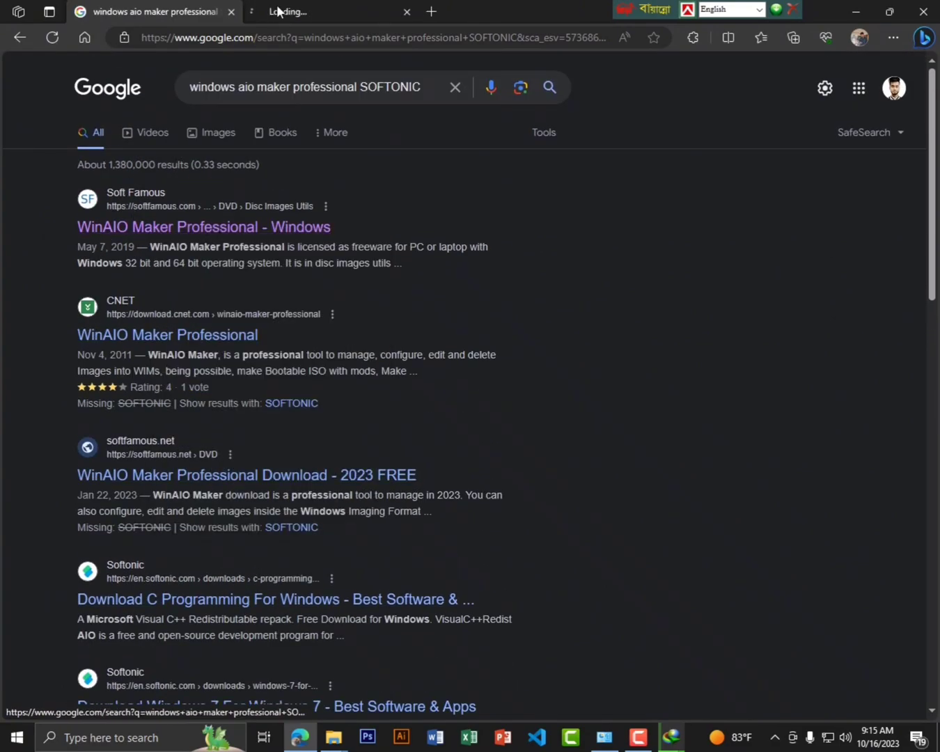
pyautogui.click(277, 11)
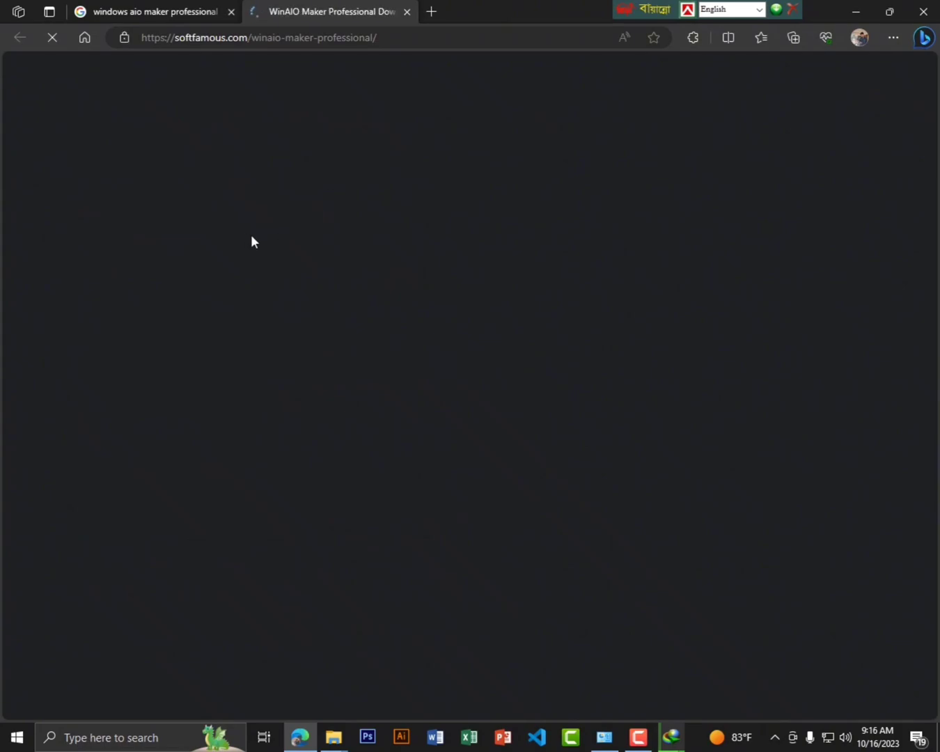
pyautogui.scroll(-2, 252, 270)
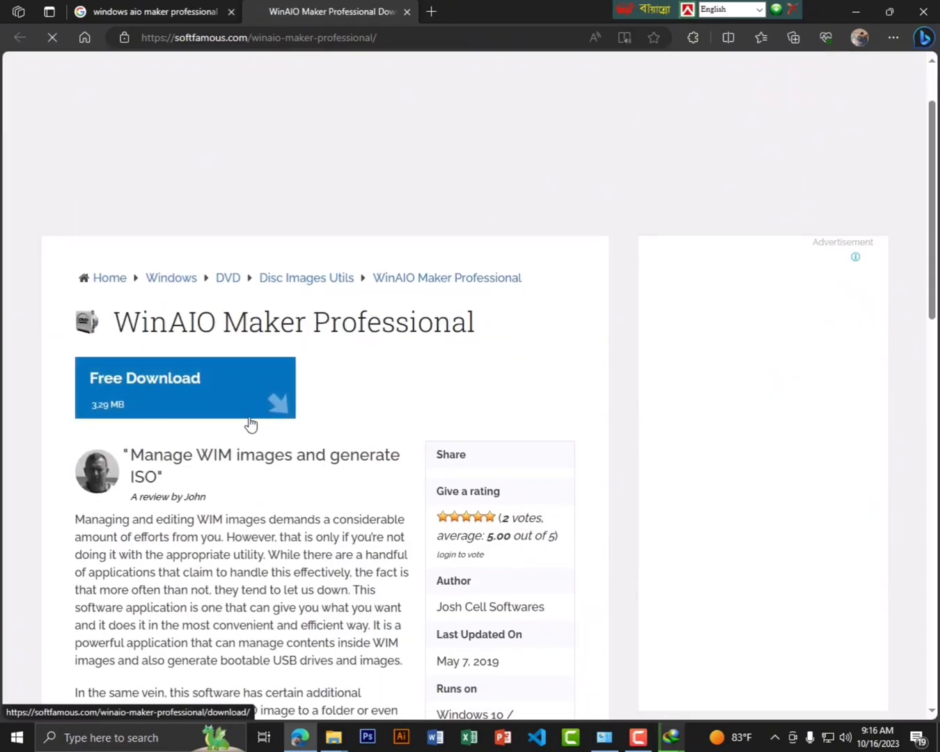
pyautogui.click(199, 304)
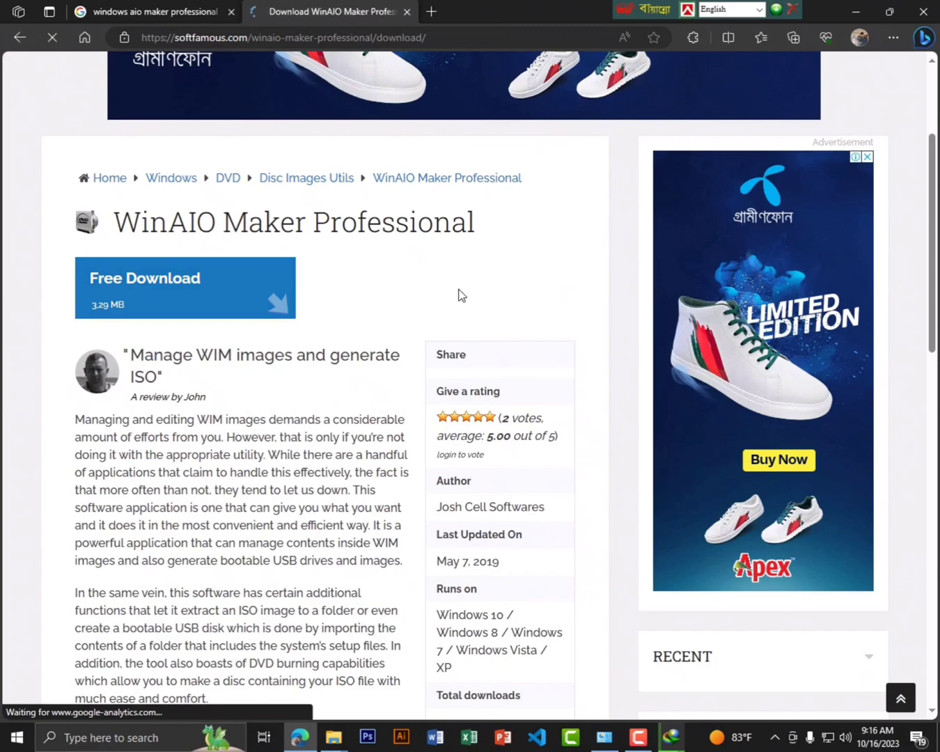
pyautogui.scroll(-3, 112, 292)
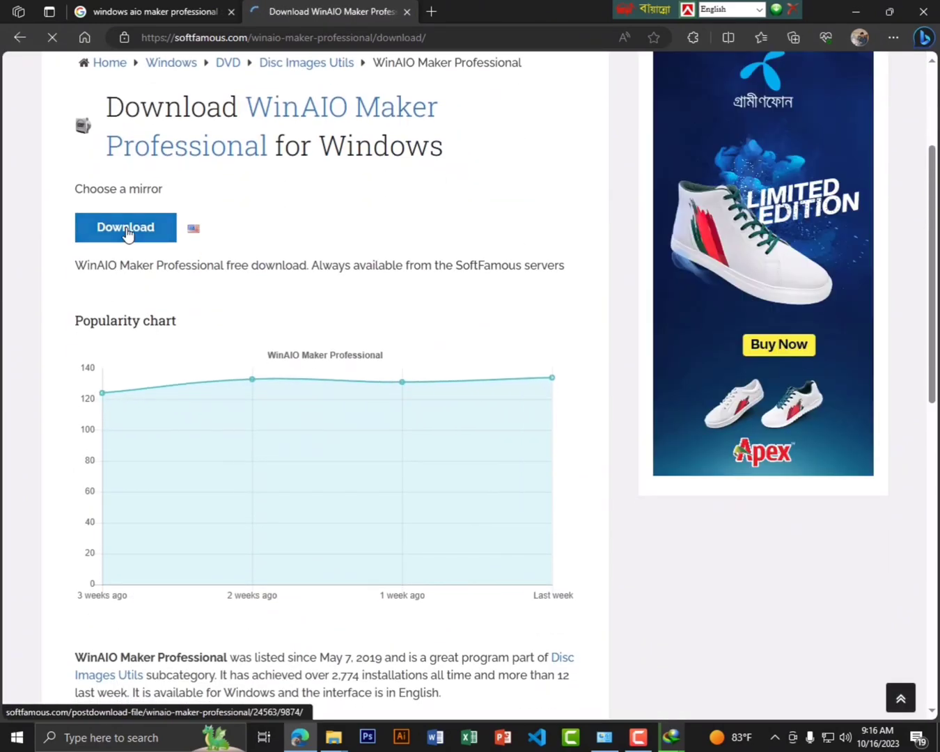
pyautogui.click(127, 232)
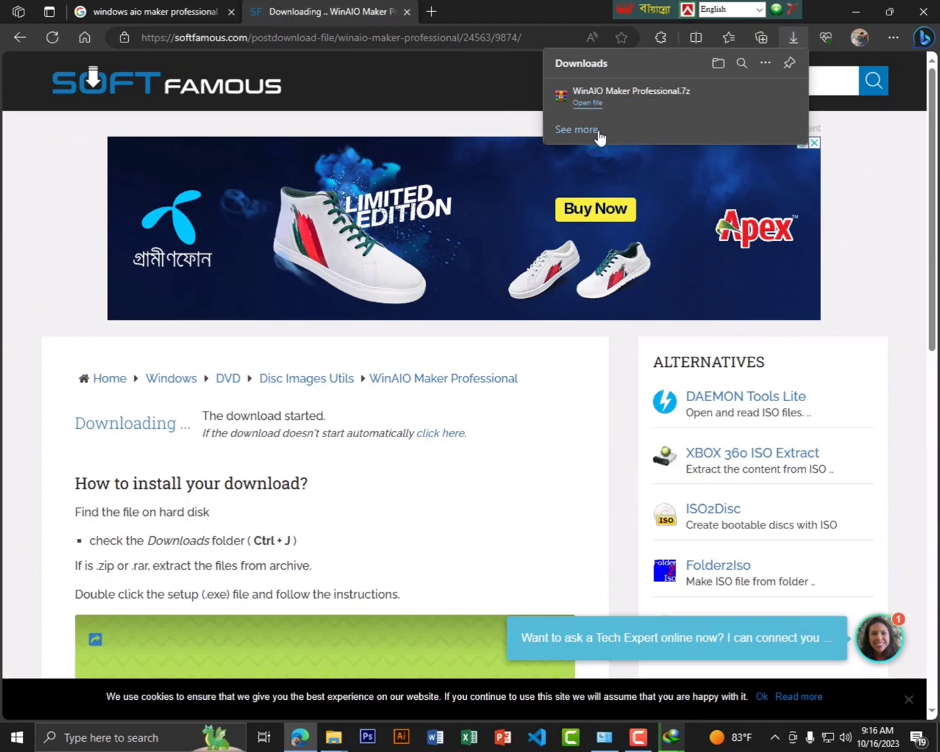
# Open the downloaded WinAIO Maker Professional.7z archive to view its contents, and close it along with the WinRAR license notice.
pyautogui.click(589, 103)
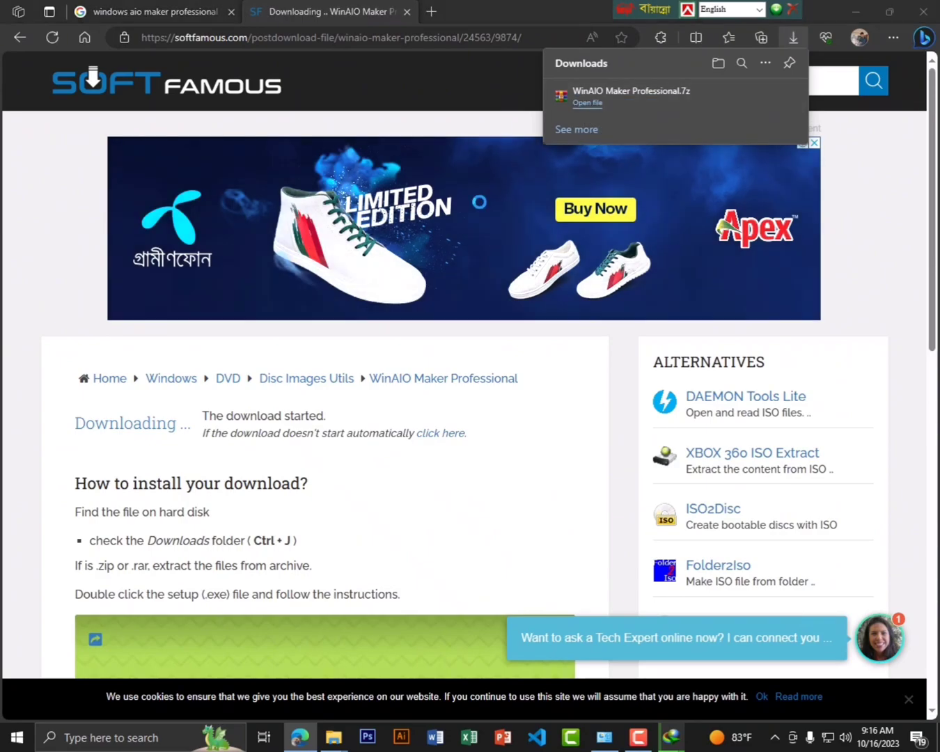
pyautogui.click(778, 106)
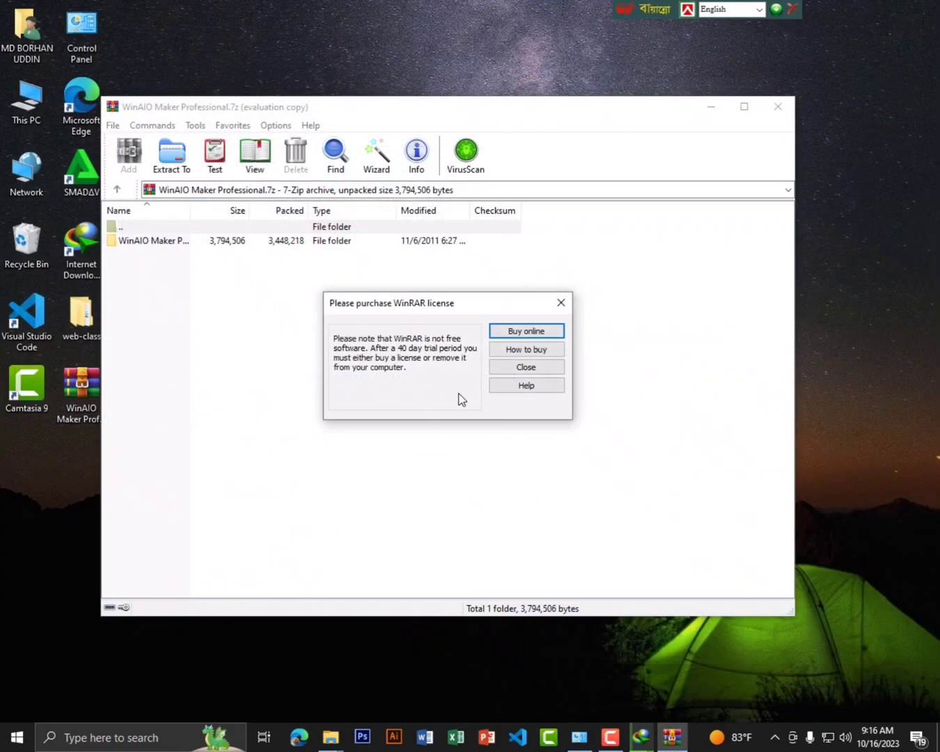
pyautogui.click(499, 368)
pyautogui.click(777, 111)
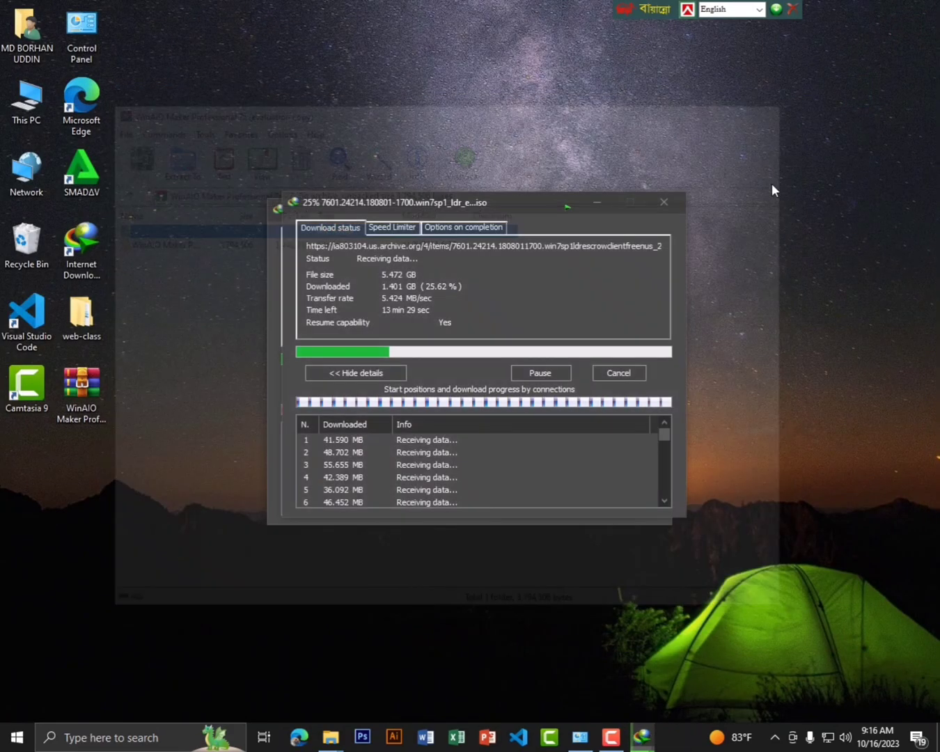
# Move the WinAIO Maker Professional.7z archive beside the Control Panel icon on the desktop and refresh the desktop.
pyautogui.rightClick(775, 117)
pyautogui.click(802, 181)
pyautogui.moveTo(75, 392); pyautogui.dragTo(148, 63)
pyautogui.rightClick(251, 74)
pyautogui.click(299, 139)
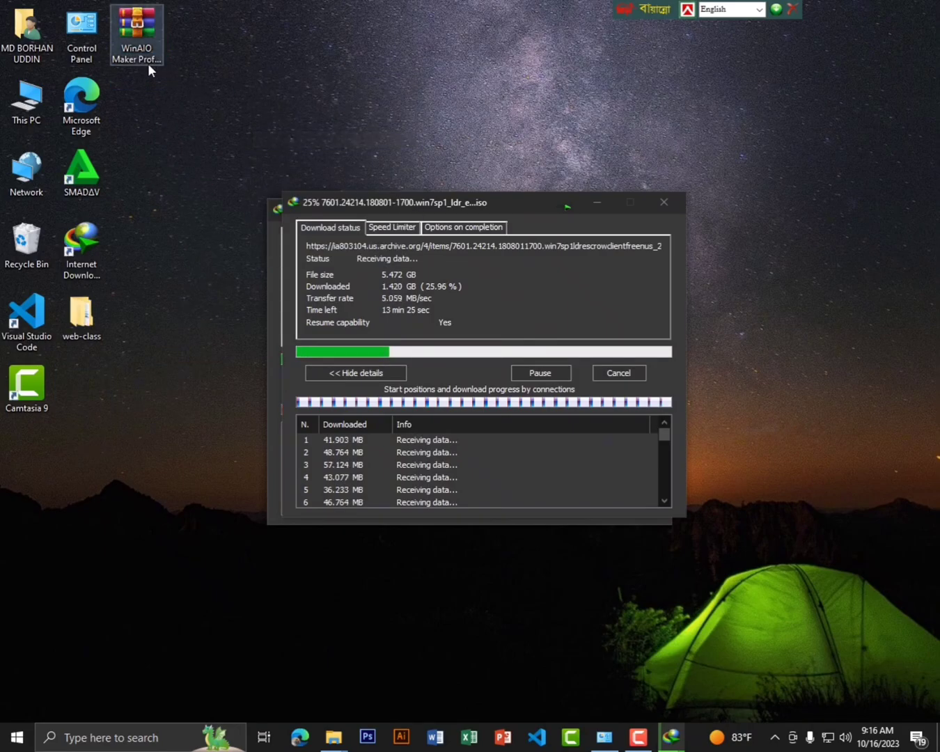
pyautogui.click(148, 63)
pyautogui.rightClick(254, 56)
pyautogui.click(277, 119)
pyautogui.rightClick(283, 64)
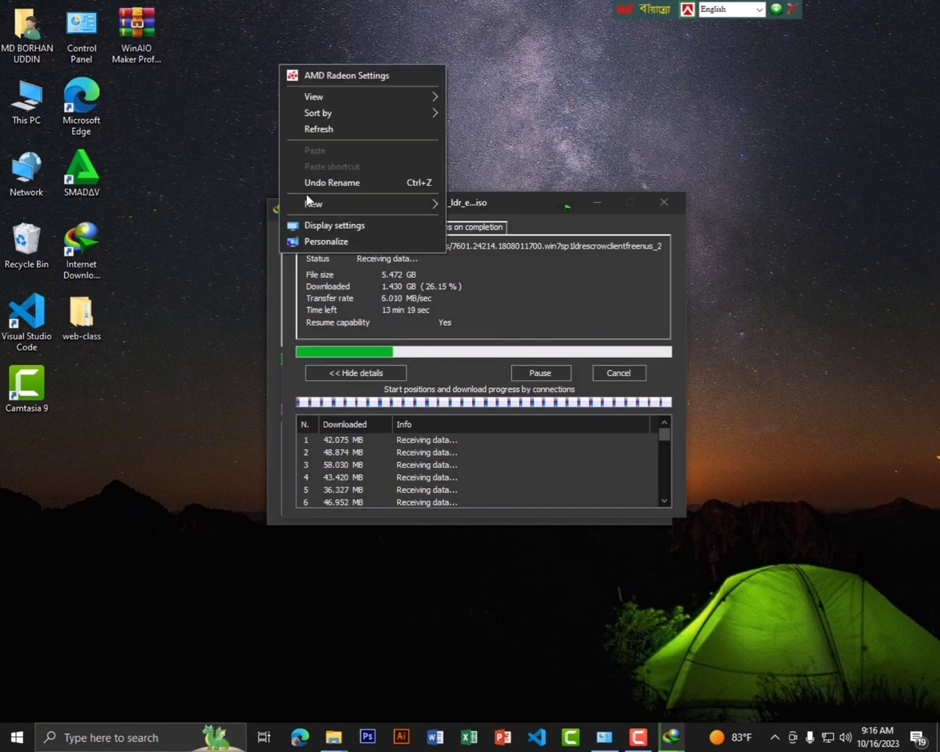
pyautogui.click(295, 133)
pyautogui.rightClick(303, 71)
pyautogui.click(341, 136)
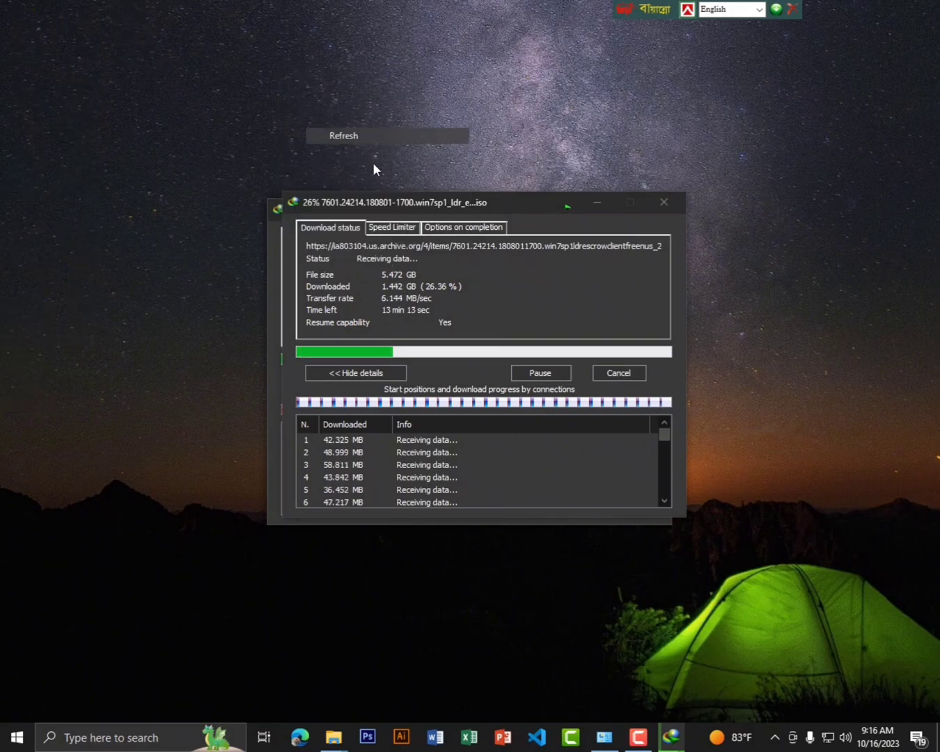
# Spread out the overlapping download windows to check the progress of the Windows 7, 10 and 11 ISO files.
pyautogui.moveTo(428, 201); pyautogui.dragTo(289, 316)
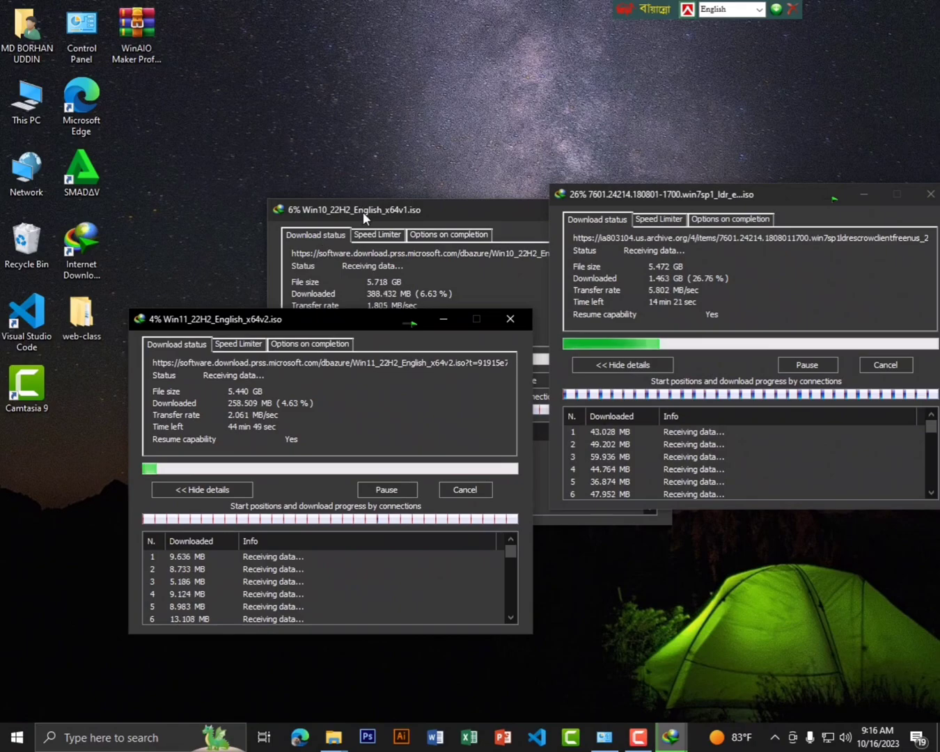
pyautogui.moveTo(362, 212); pyautogui.dragTo(299, 158)
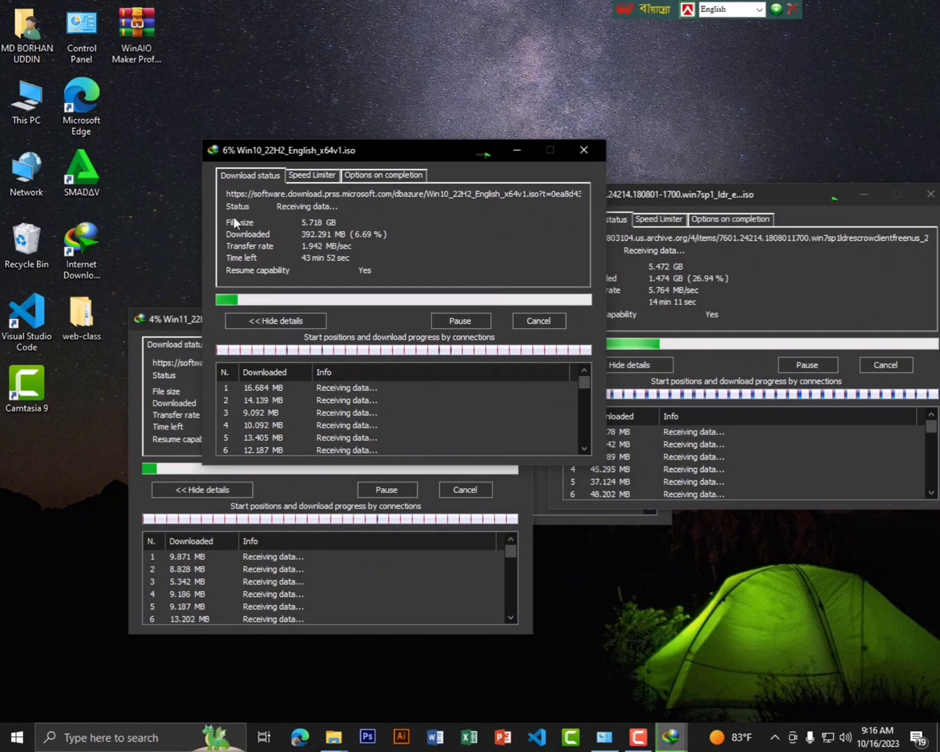
pyautogui.moveTo(166, 317); pyautogui.dragTo(215, 160)
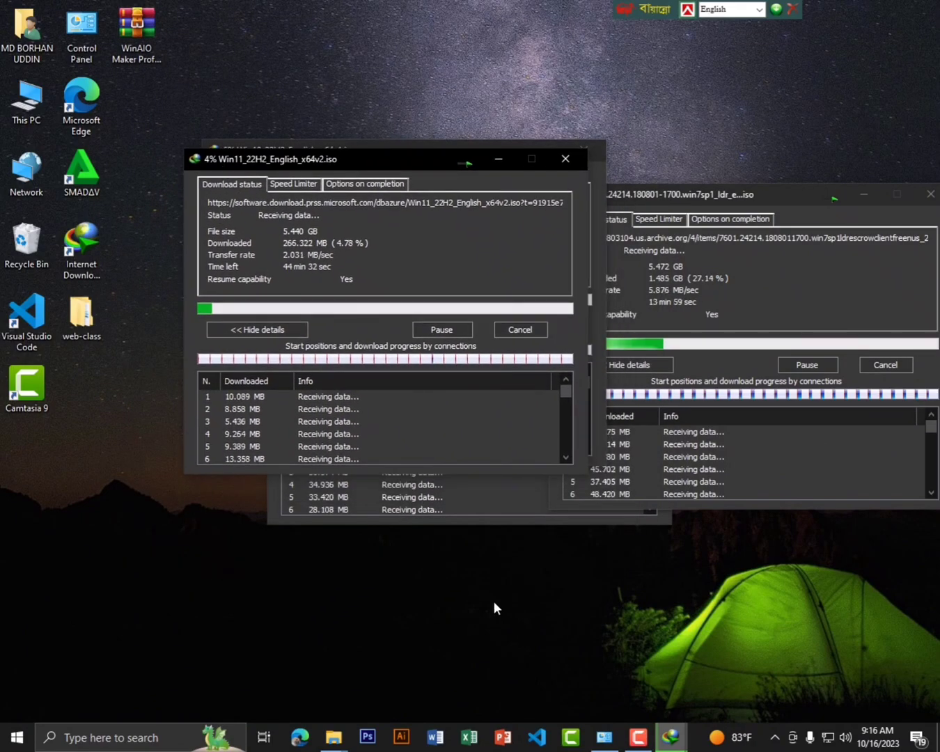
pyautogui.click(637, 737)
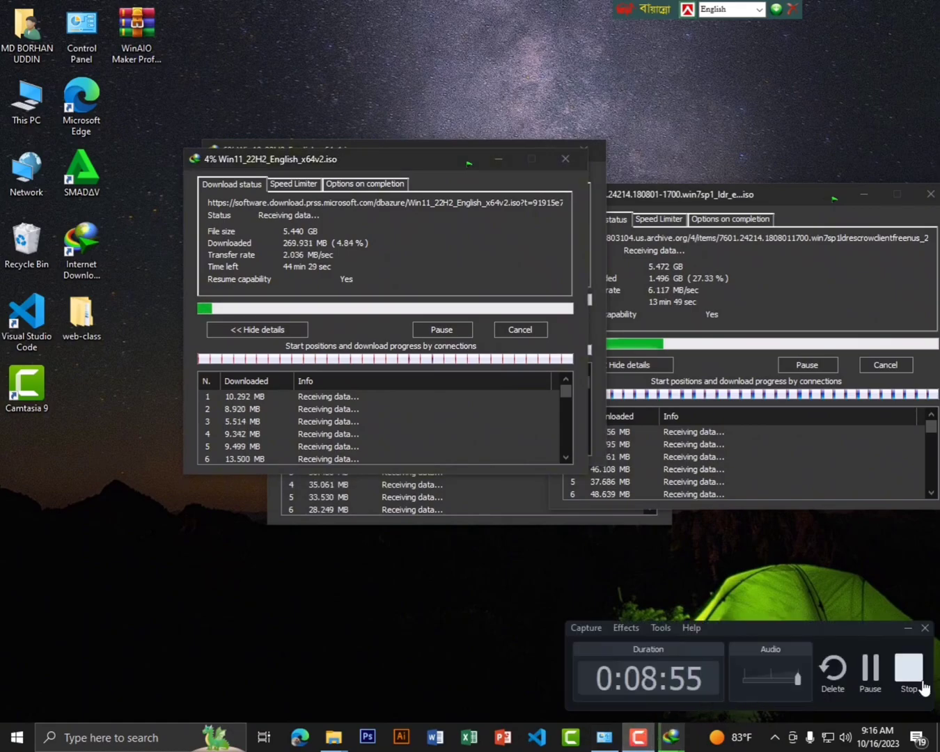
pyautogui.click(907, 672)
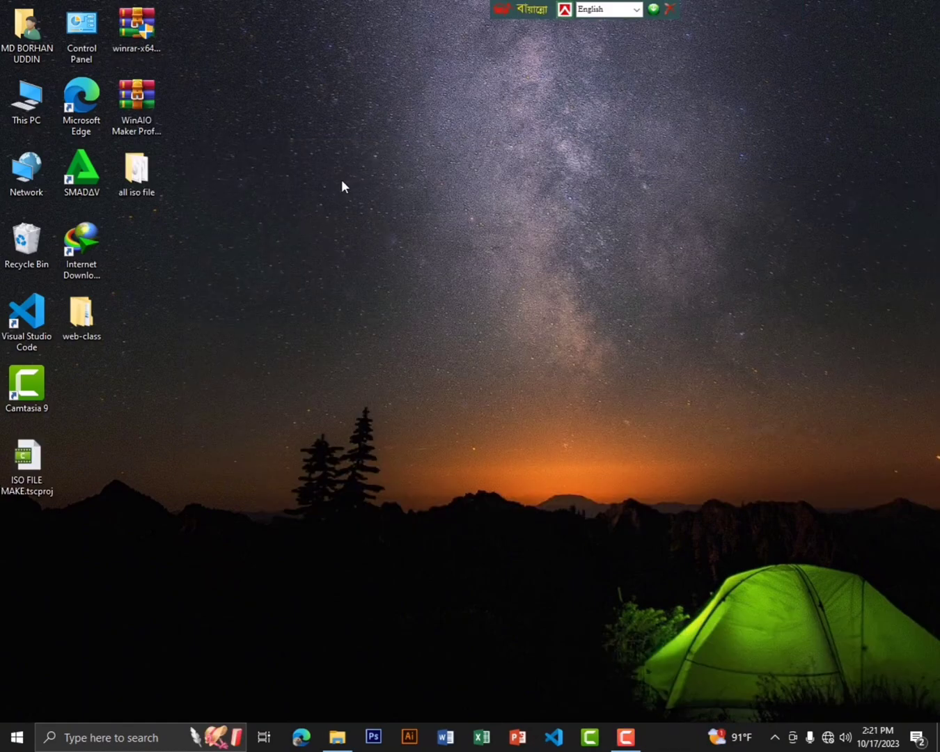
pyautogui.rightClick(313, 155)
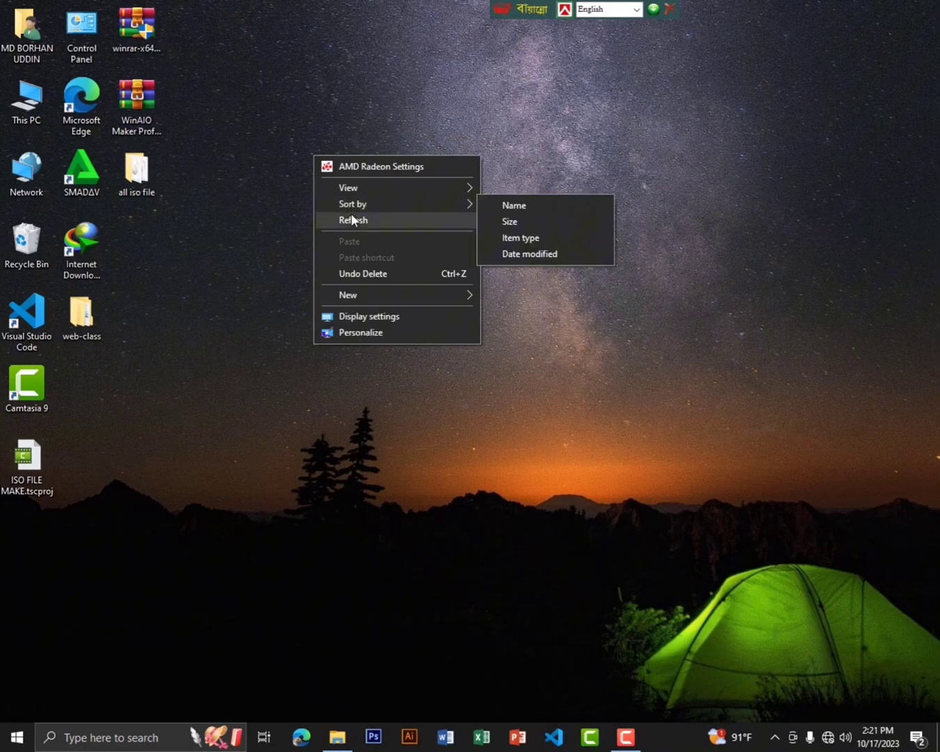
pyautogui.click(351, 219)
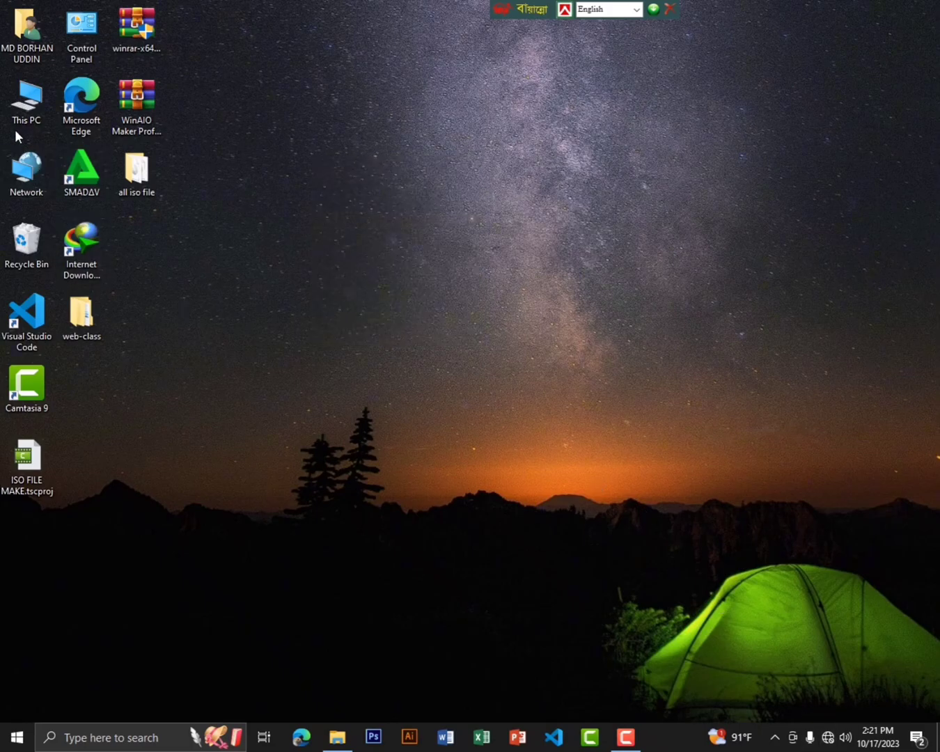
# Check the Ethernet adapter's status in the Control Panel's network connections and minimize both windows.
pyautogui.doubleClick(76, 55)
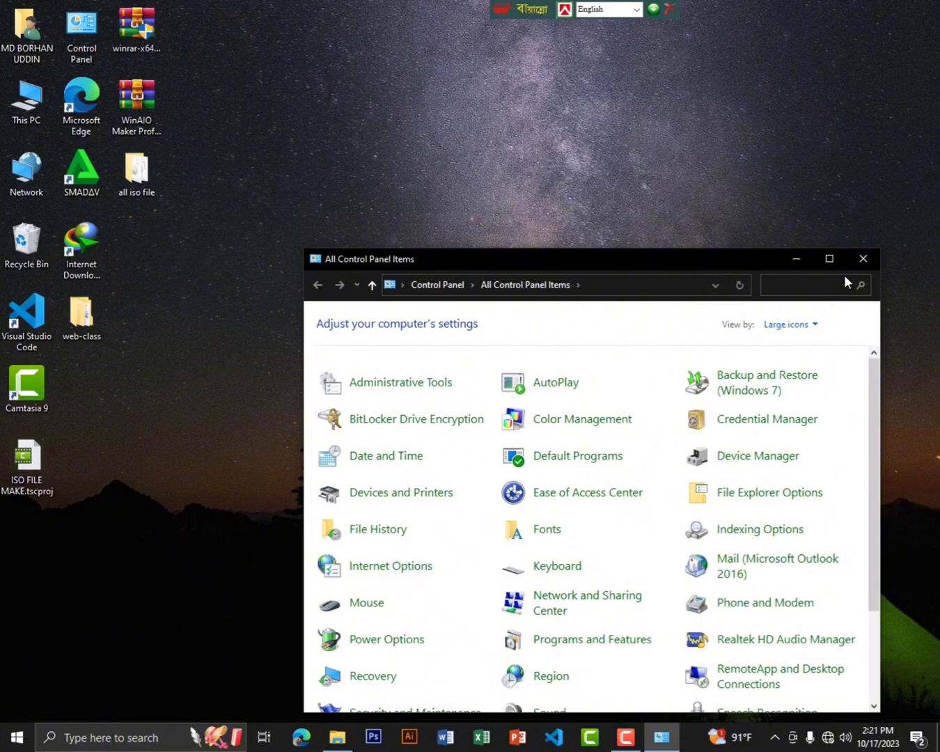
pyautogui.click(828, 256)
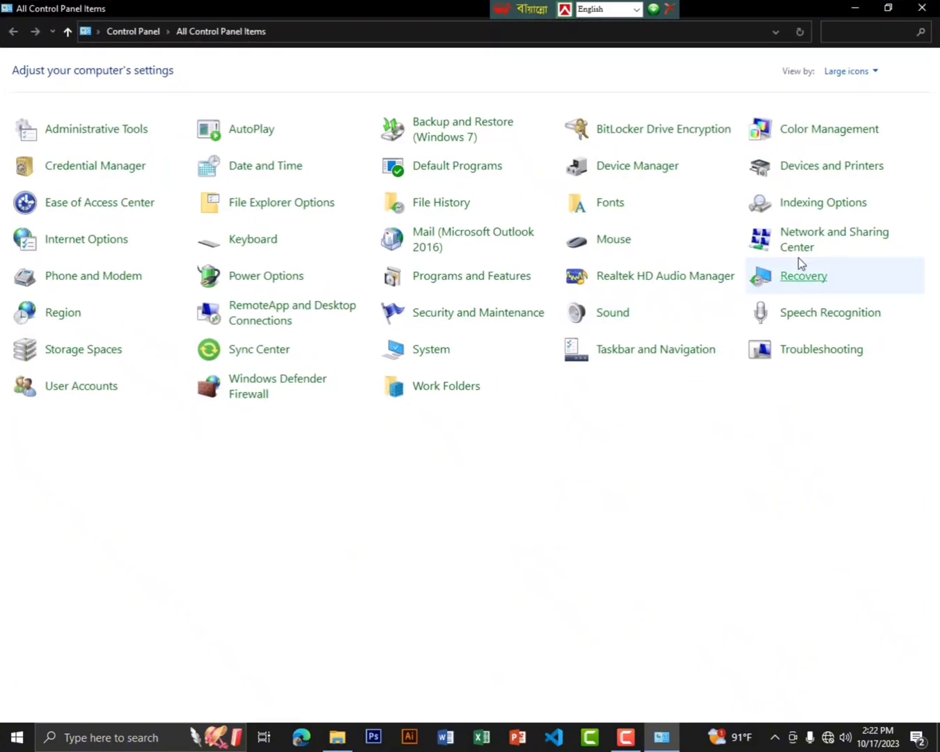
pyautogui.click(804, 240)
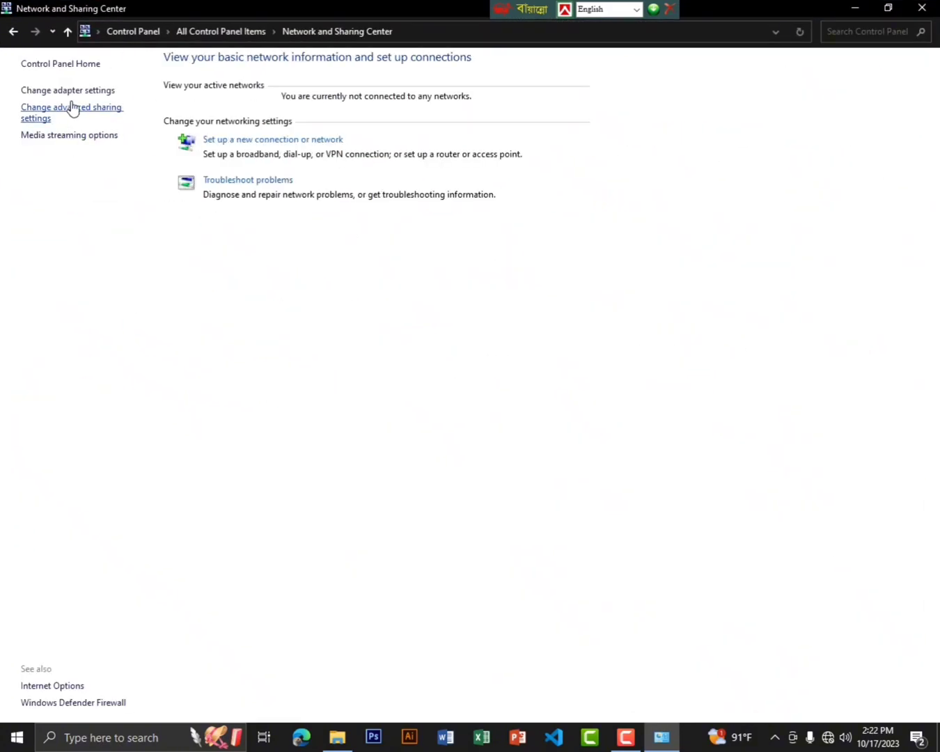
pyautogui.click(75, 92)
pyautogui.click(386, 101)
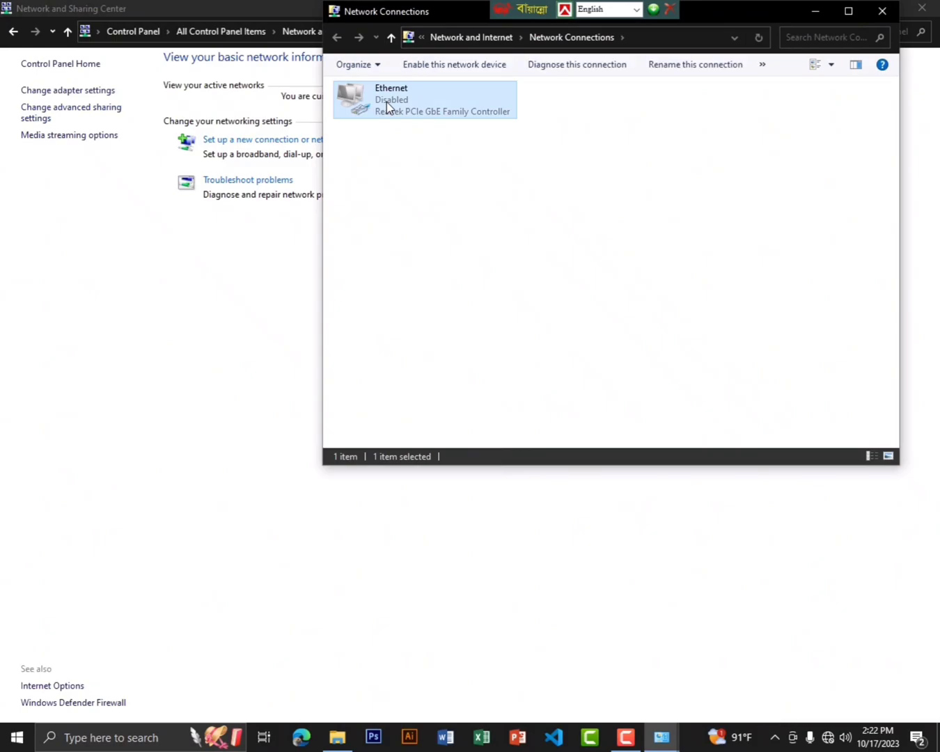
pyautogui.rightClick(386, 101)
pyautogui.click(365, 159)
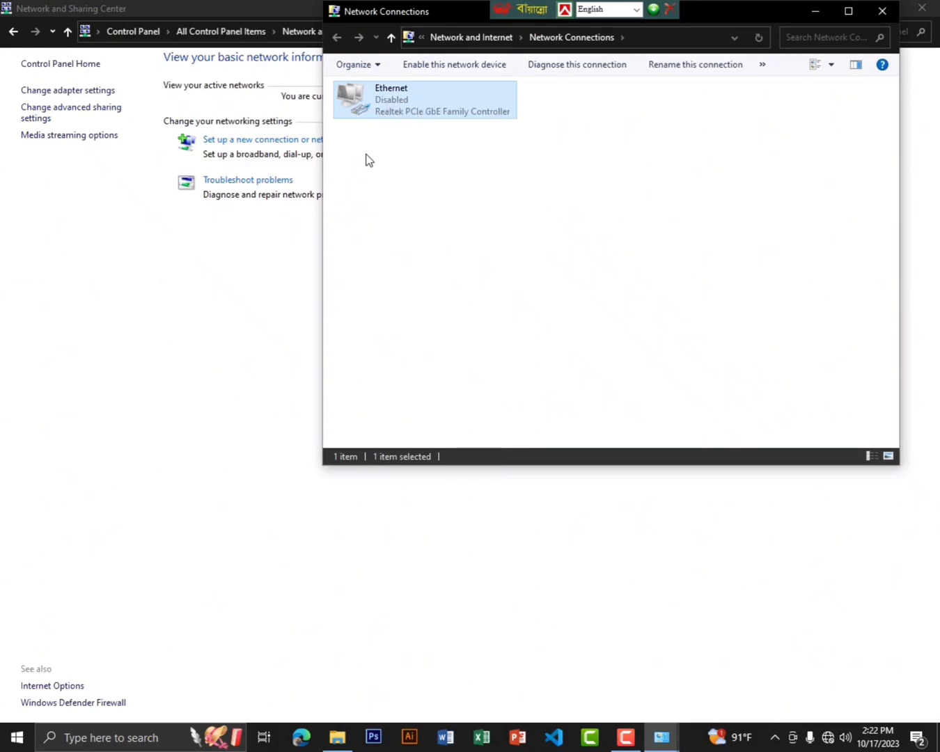
pyautogui.click(815, 11)
pyautogui.click(856, 8)
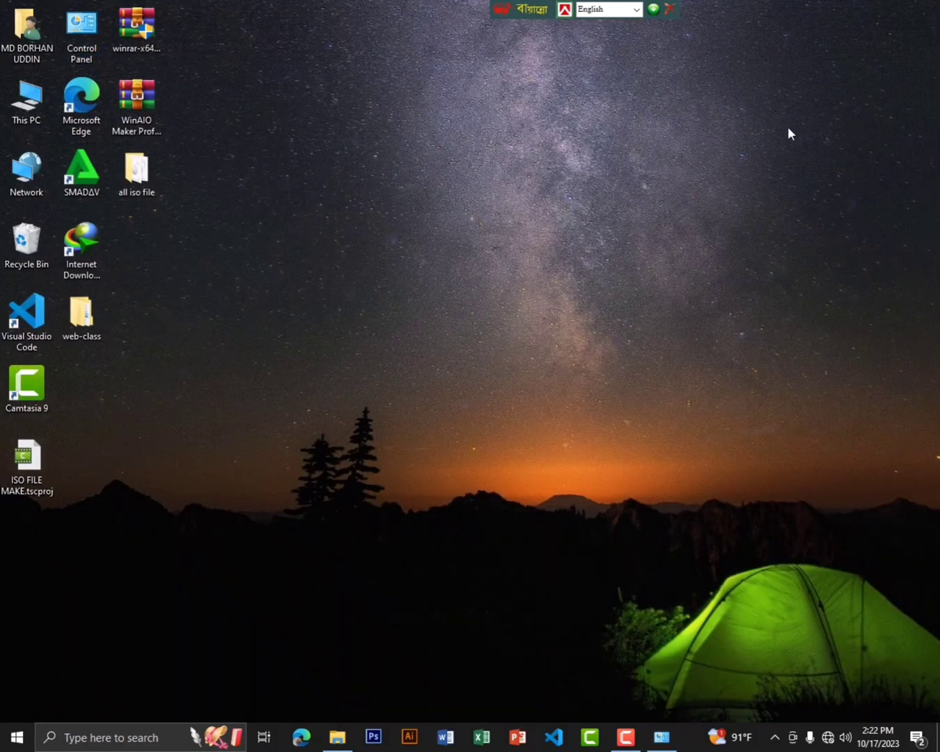
# Refresh the desktop and show the hidden notification area icons to check the background programs.
pyautogui.rightClick(767, 74)
pyautogui.click(781, 138)
pyautogui.click(773, 734)
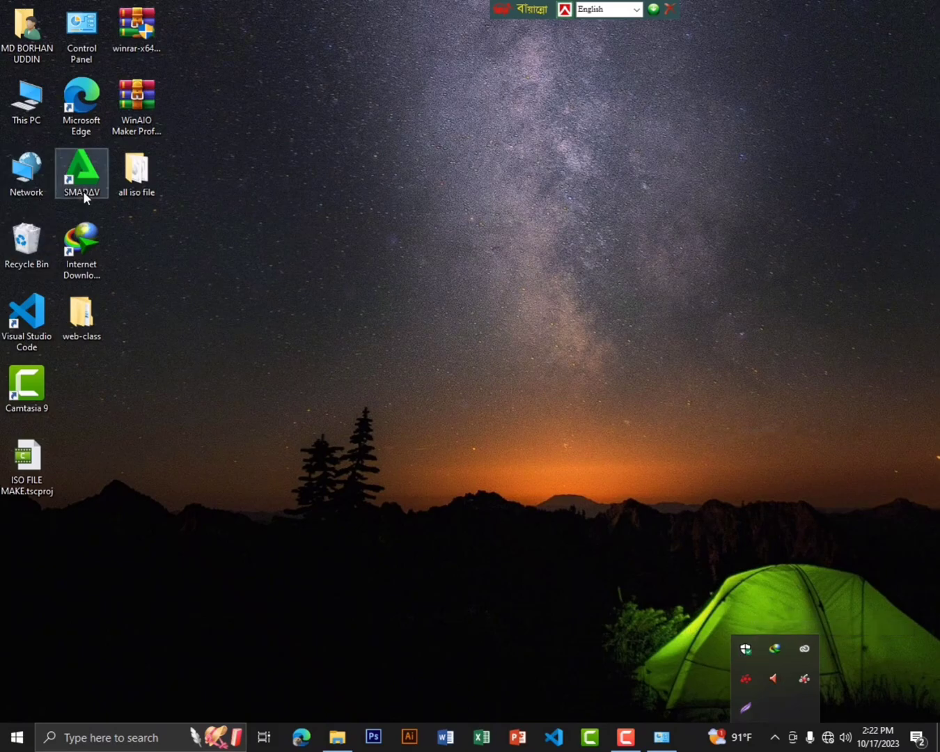
pyautogui.rightClick(356, 88)
pyautogui.click(392, 152)
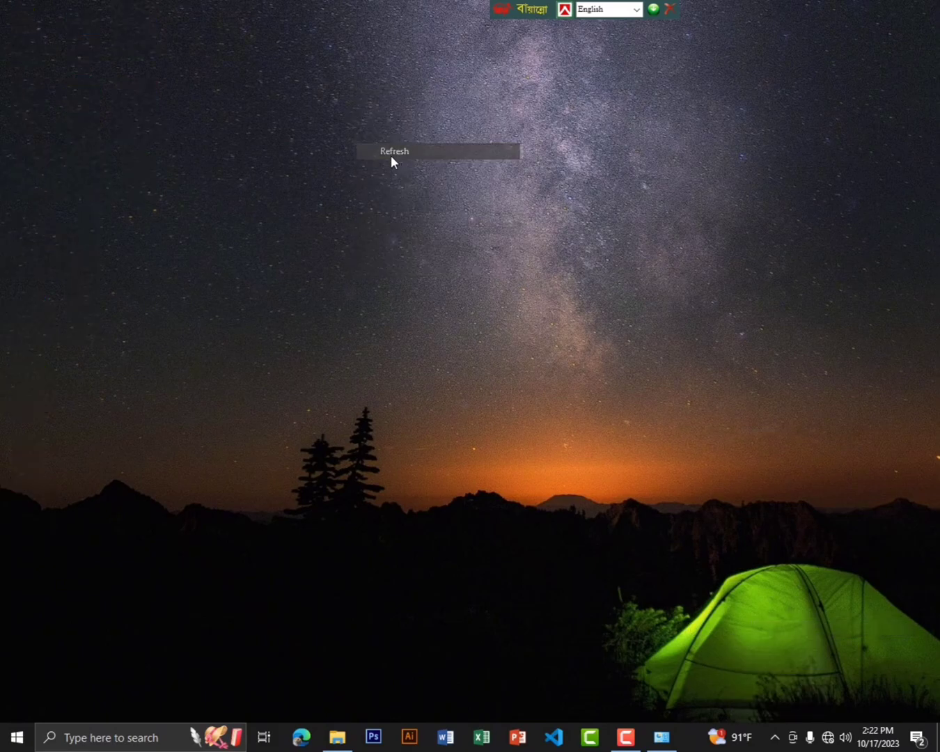
pyautogui.rightClick(391, 155)
pyautogui.click(430, 221)
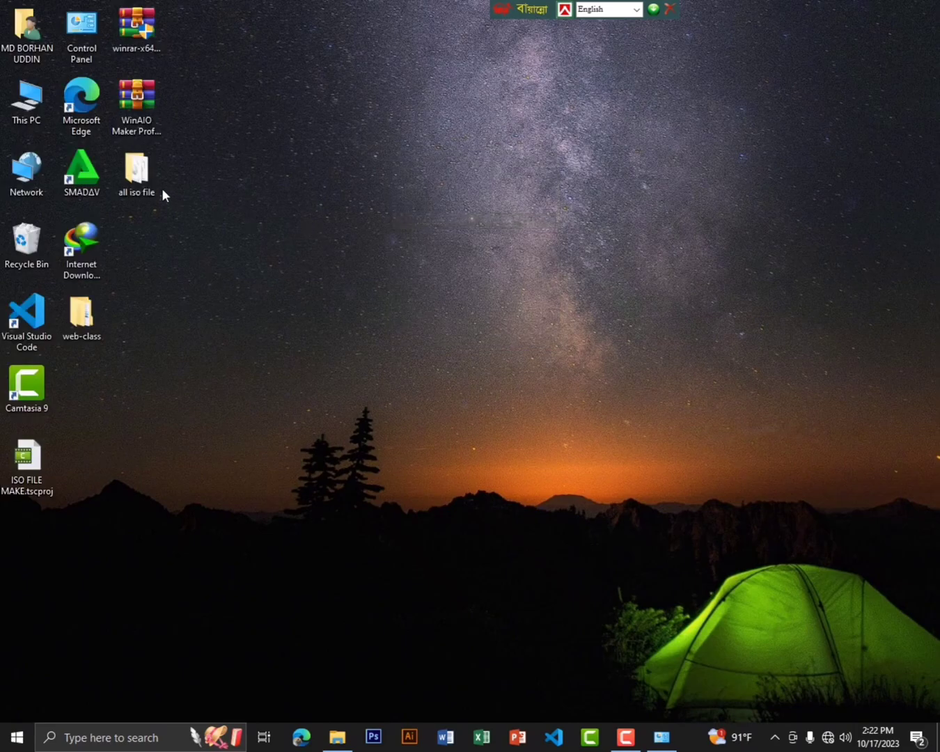
pyautogui.rightClick(276, 133)
pyautogui.click(318, 203)
pyautogui.rightClick(274, 175)
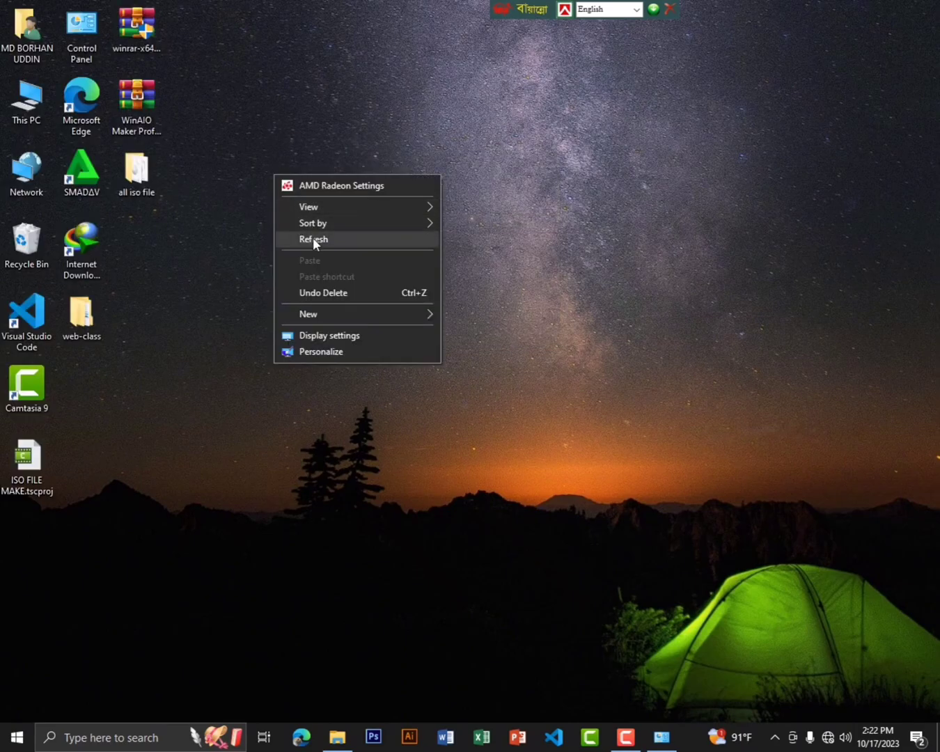
pyautogui.click(314, 238)
pyautogui.rightClick(253, 151)
pyautogui.click(291, 217)
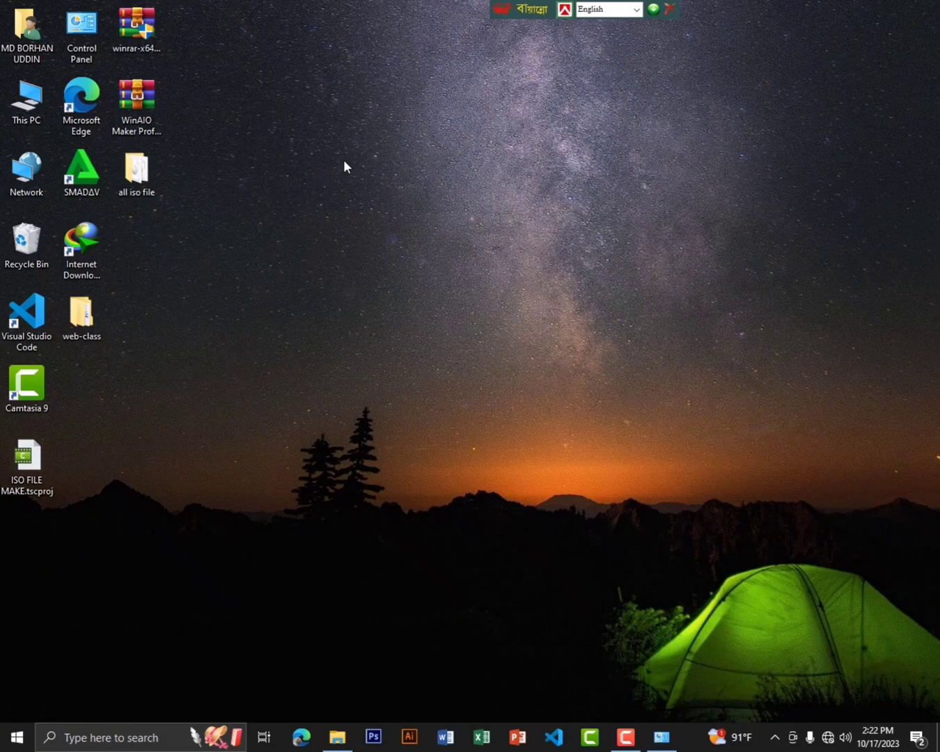
# Open the all iso file folder and extract the Windows 7 ISO into a folder named win7sp1_CLIENT_ULTIMATE_x64FRE_en-us.
pyautogui.doubleClick(141, 185)
pyautogui.doubleClick(488, 193)
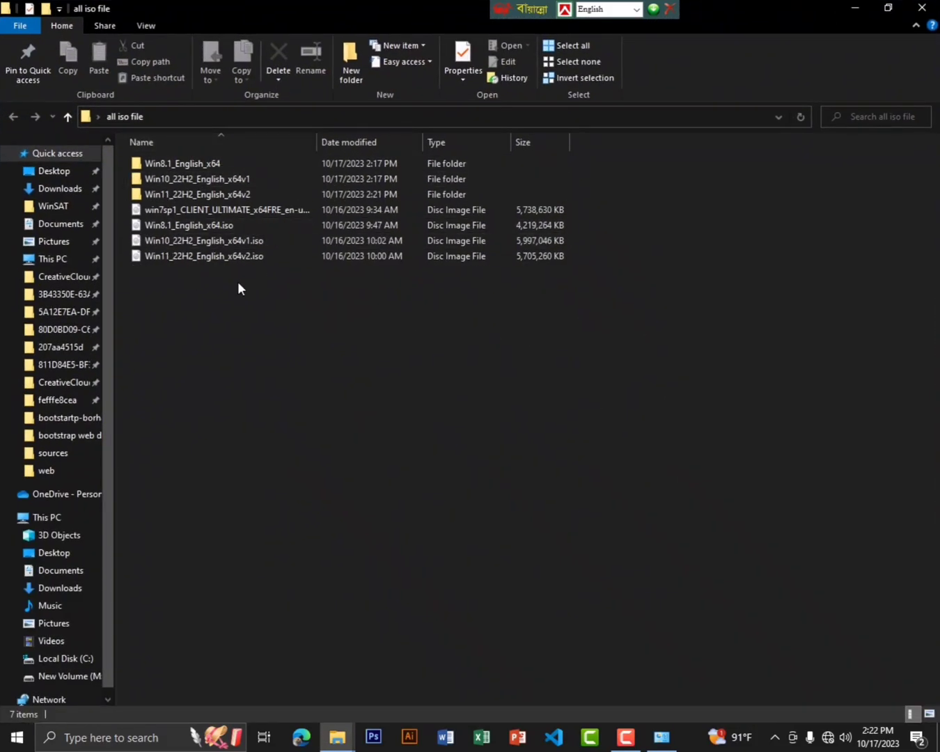
pyautogui.click(174, 240)
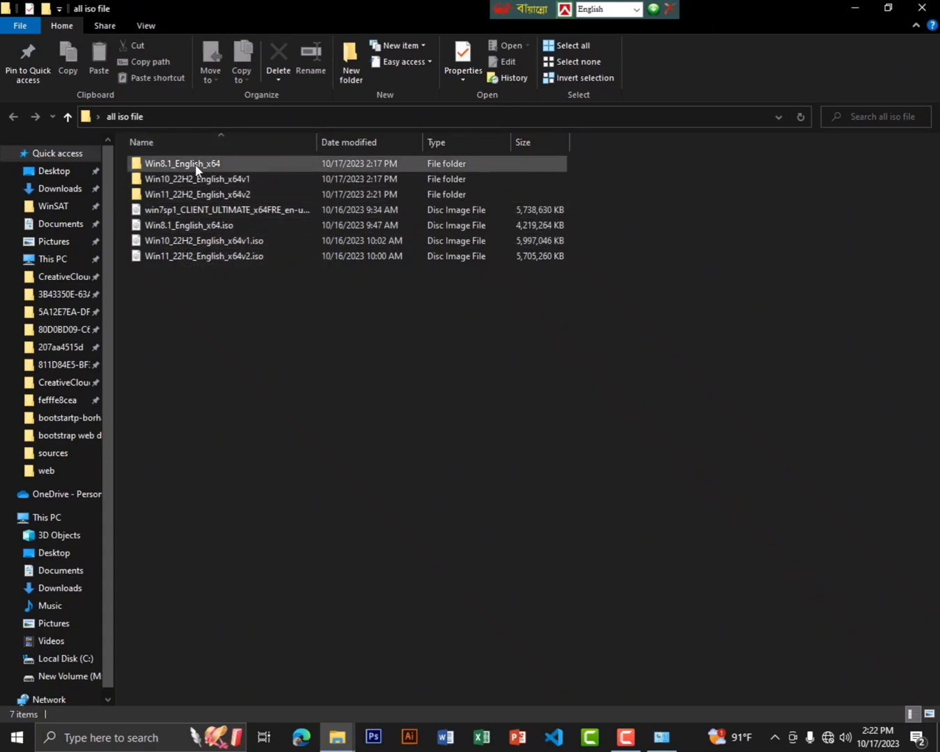
pyautogui.click(176, 215)
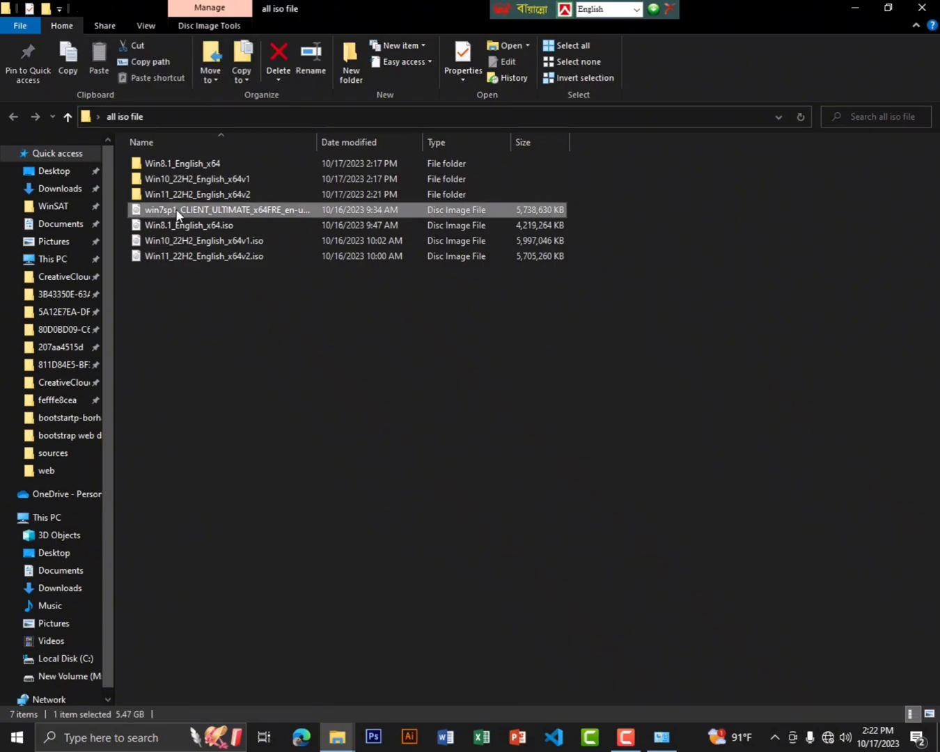
pyautogui.rightClick(177, 209)
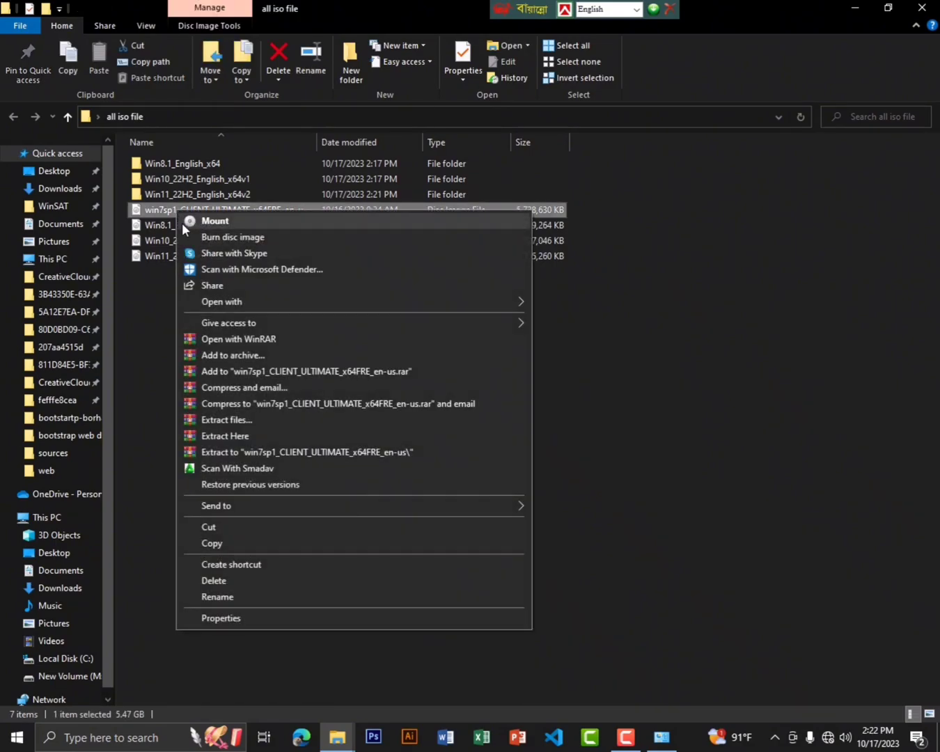
pyautogui.click(252, 453)
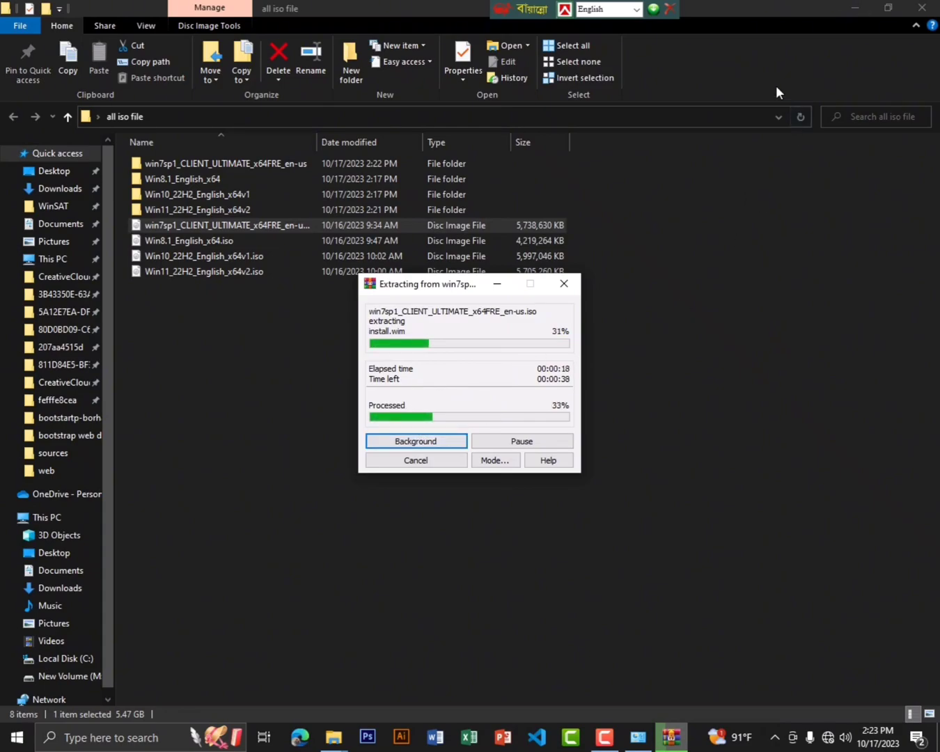
# Minimize the all iso file window and move the extraction progress dialog higher, refreshing the desktop.
pyautogui.click(853, 8)
pyautogui.rightClick(735, 155)
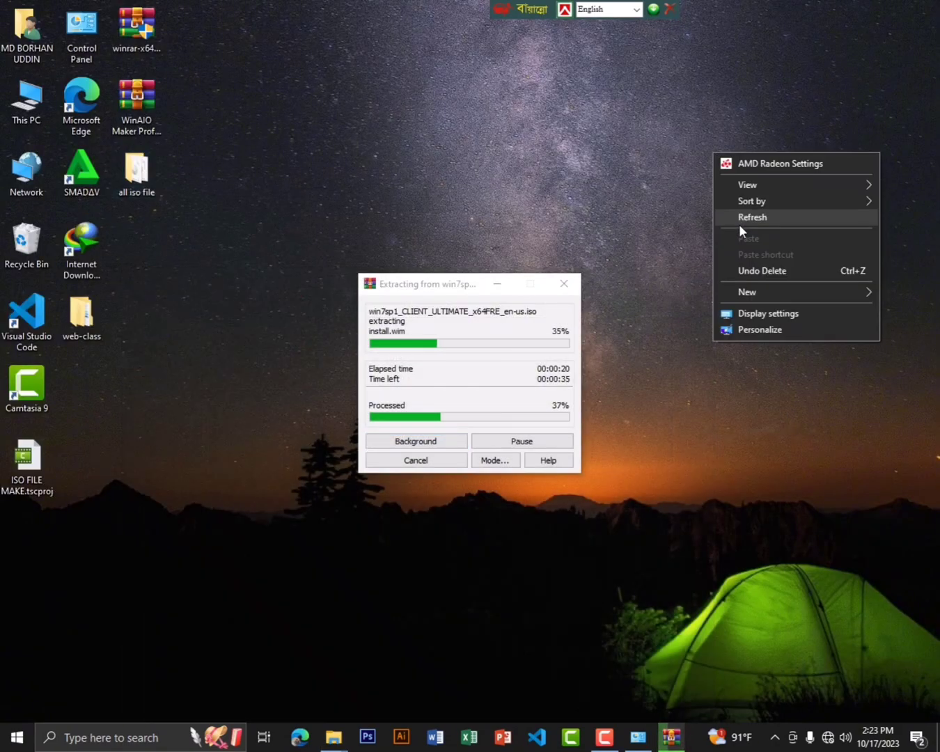
pyautogui.click(739, 218)
pyautogui.moveTo(452, 284); pyautogui.dragTo(417, 140)
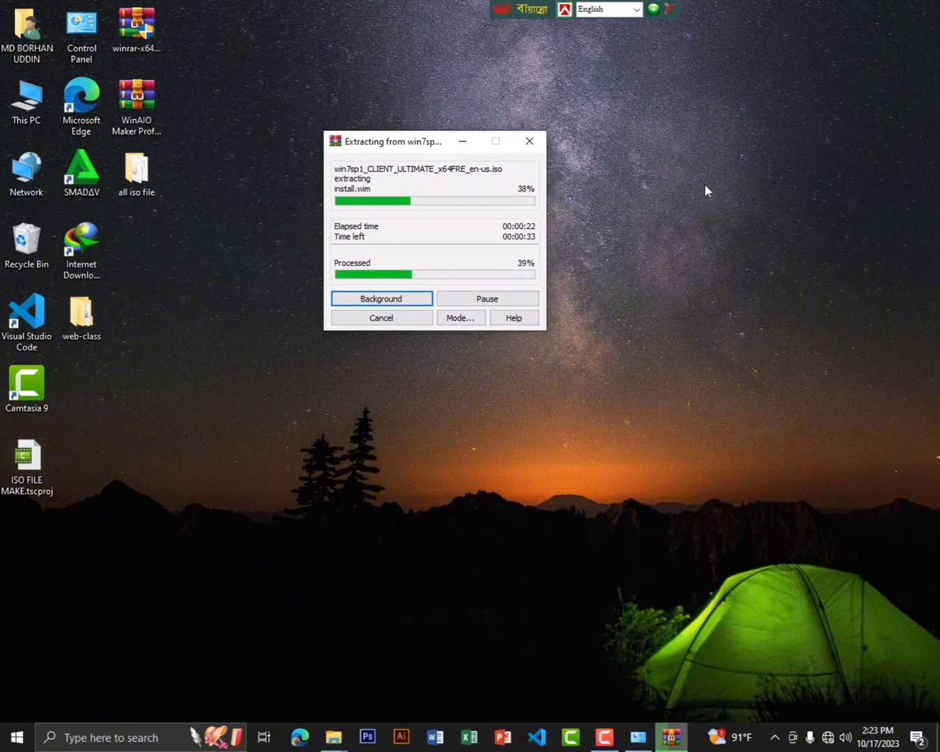
pyautogui.rightClick(704, 182)
pyautogui.click(729, 252)
pyautogui.rightClick(675, 218)
pyautogui.click(709, 283)
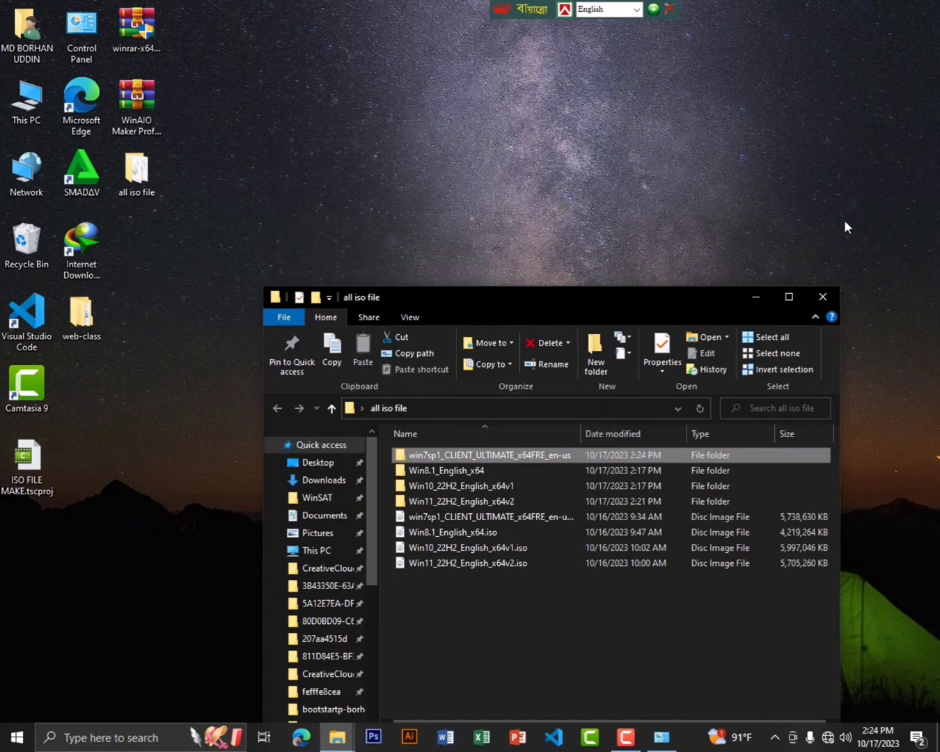
# Close the all iso file folder window and refresh the desktop.
pyautogui.click(822, 297)
pyautogui.rightClick(549, 107)
pyautogui.click(539, 164)
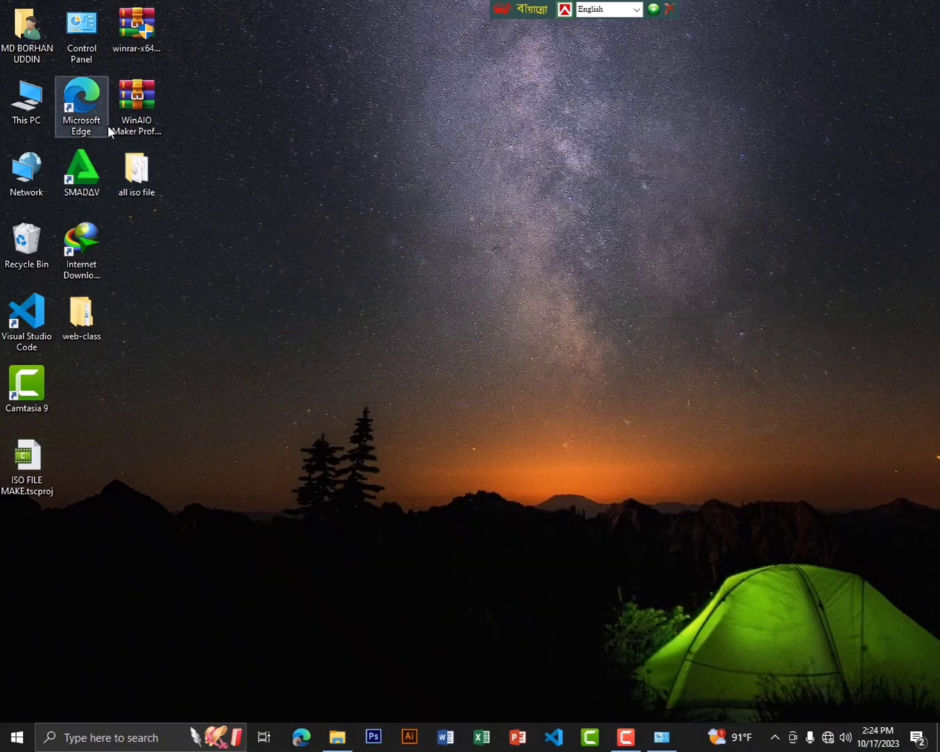
# Extract WinAIO Maker Professional.7z to the desktop and place the extracted folder below the all iso file folder.
pyautogui.click(136, 122)
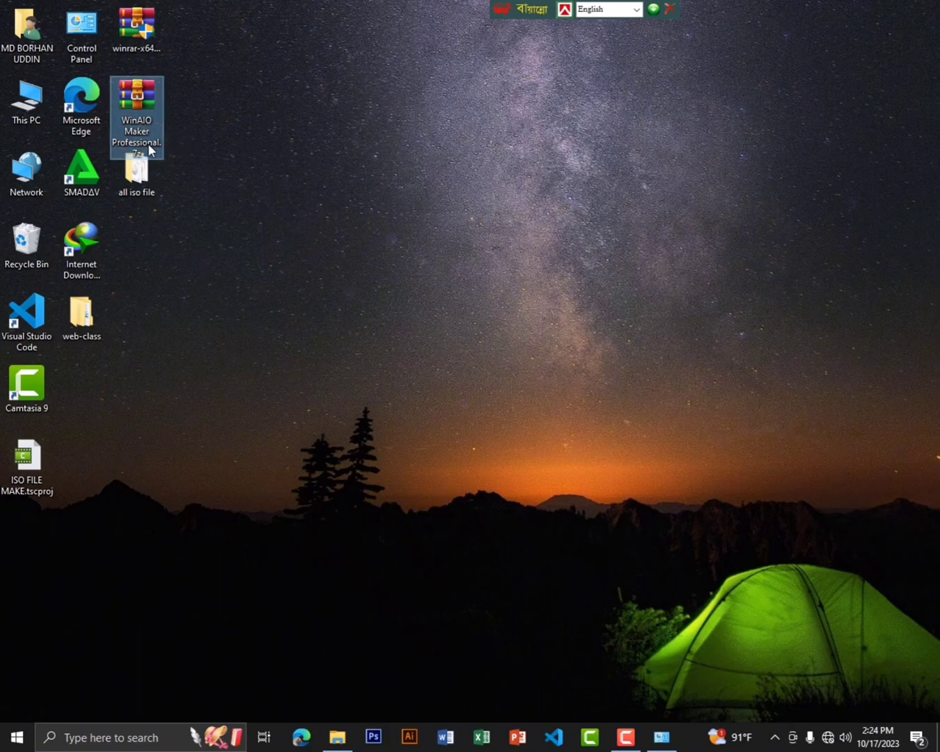
pyautogui.rightClick(141, 110)
pyautogui.click(210, 172)
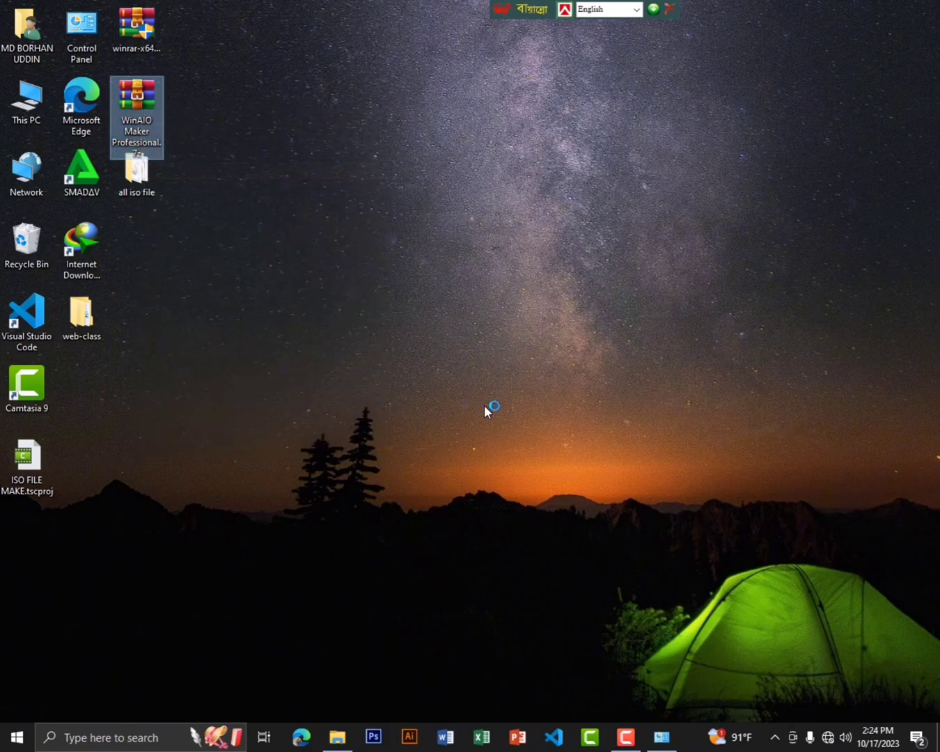
pyautogui.click(501, 533)
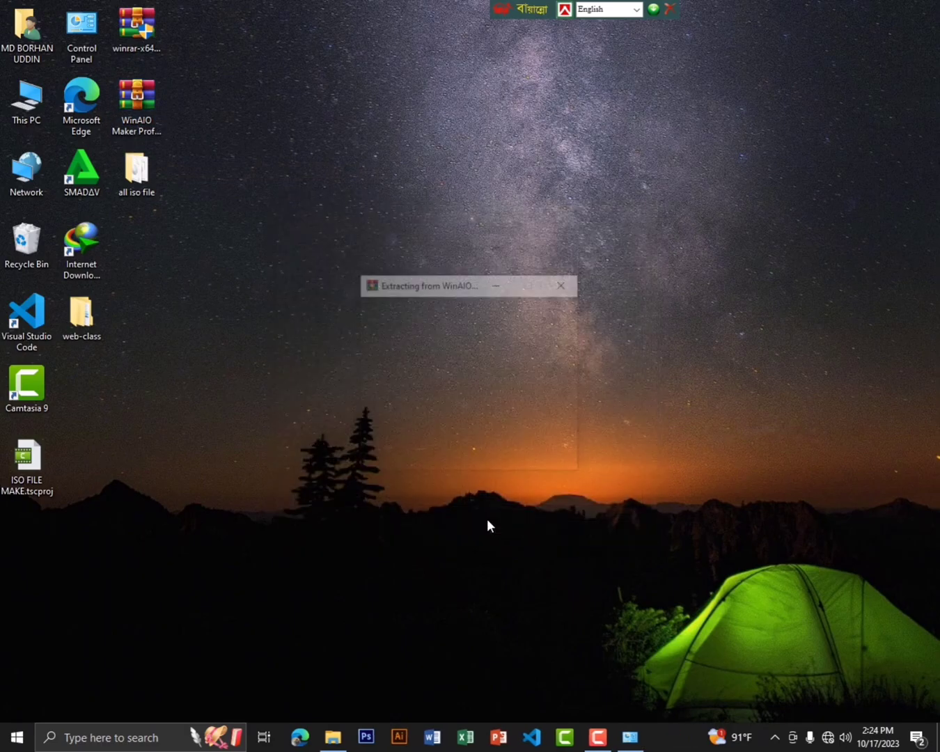
pyautogui.moveTo(26, 550); pyautogui.dragTo(156, 277)
# Launch WinAIO Maker Professional v1.3.exe from the extracted folder, close the folder window and refresh the desktop.
pyautogui.doubleClick(140, 260)
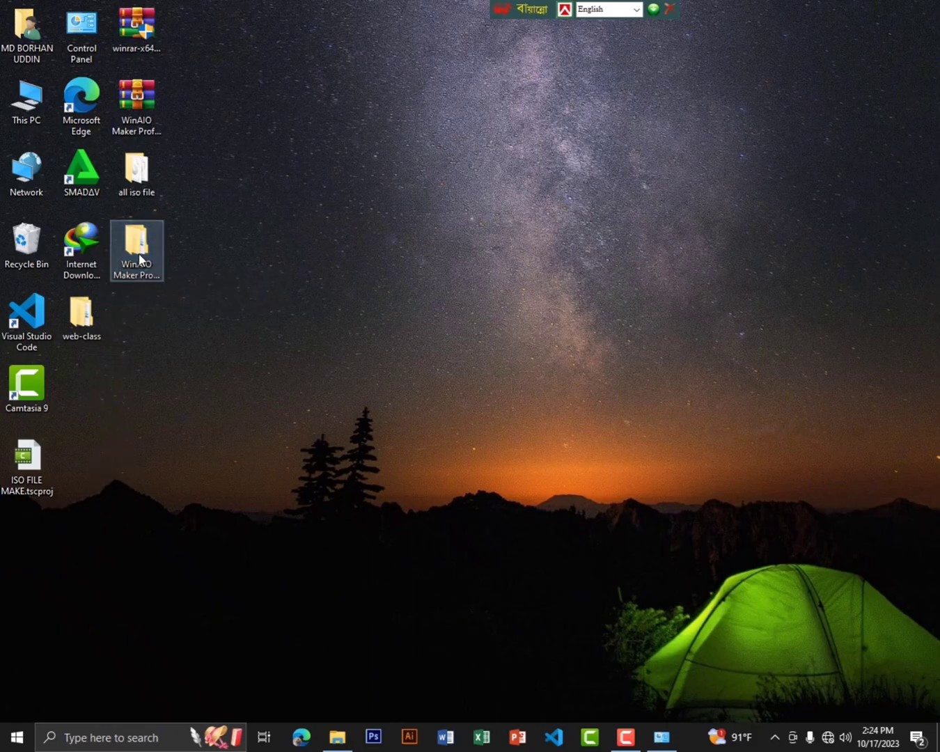
pyautogui.click(433, 426)
pyautogui.doubleClick(431, 426)
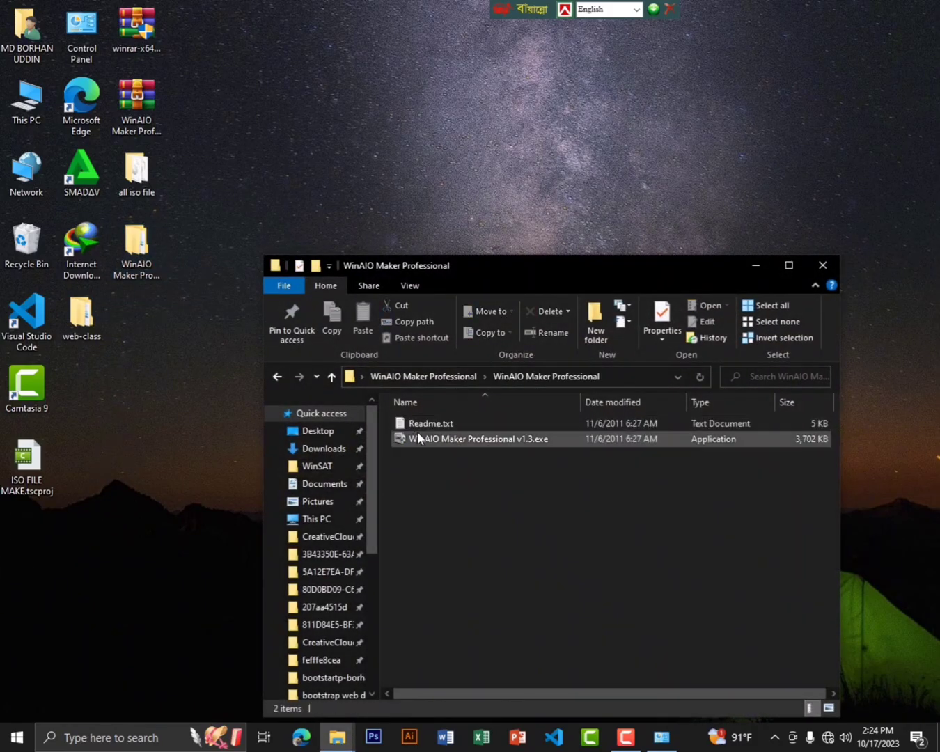
pyautogui.doubleClick(422, 438)
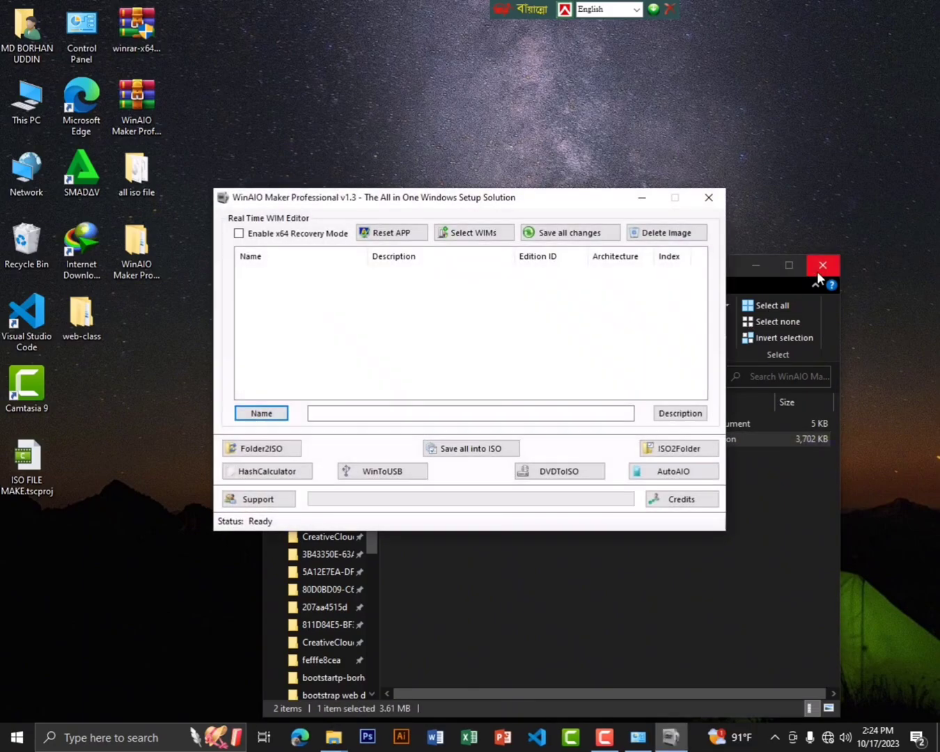
pyautogui.click(823, 265)
pyautogui.rightClick(768, 171)
pyautogui.click(805, 237)
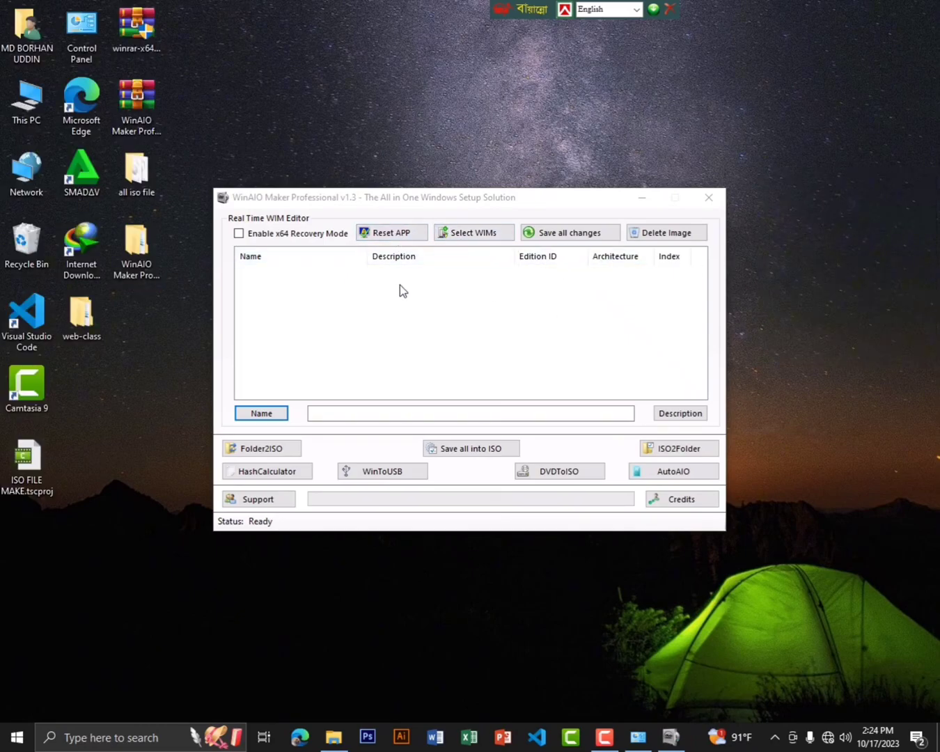
# Load install.wim from the sources folder of Win10_22H2_English_x64v1, inside all iso file on the desktop, into the WIM editor.
pyautogui.click(465, 237)
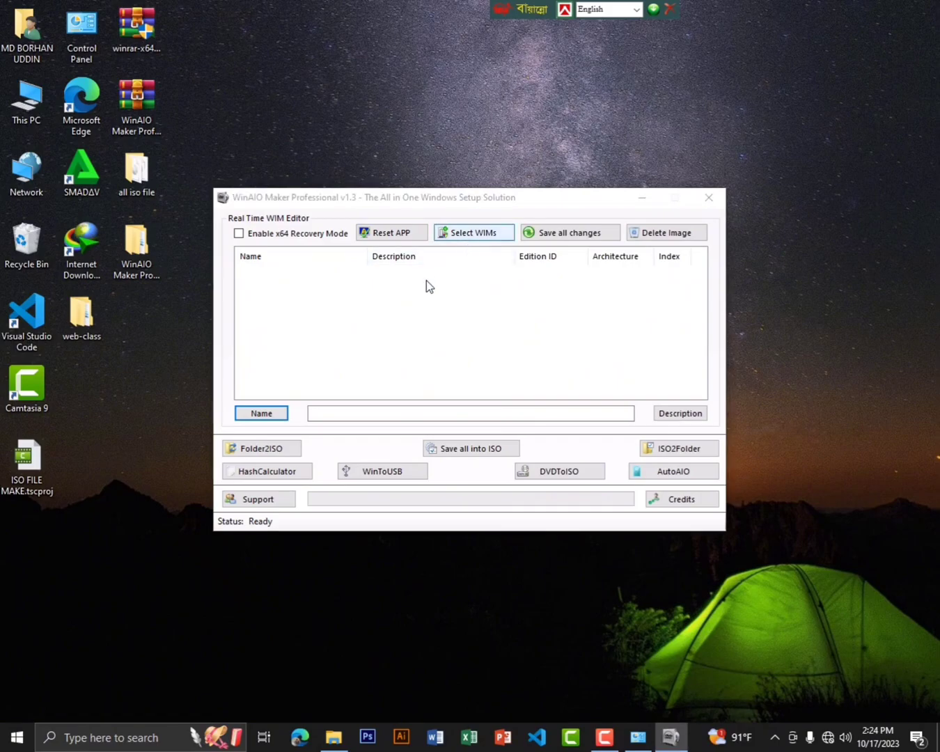
pyautogui.click(289, 245)
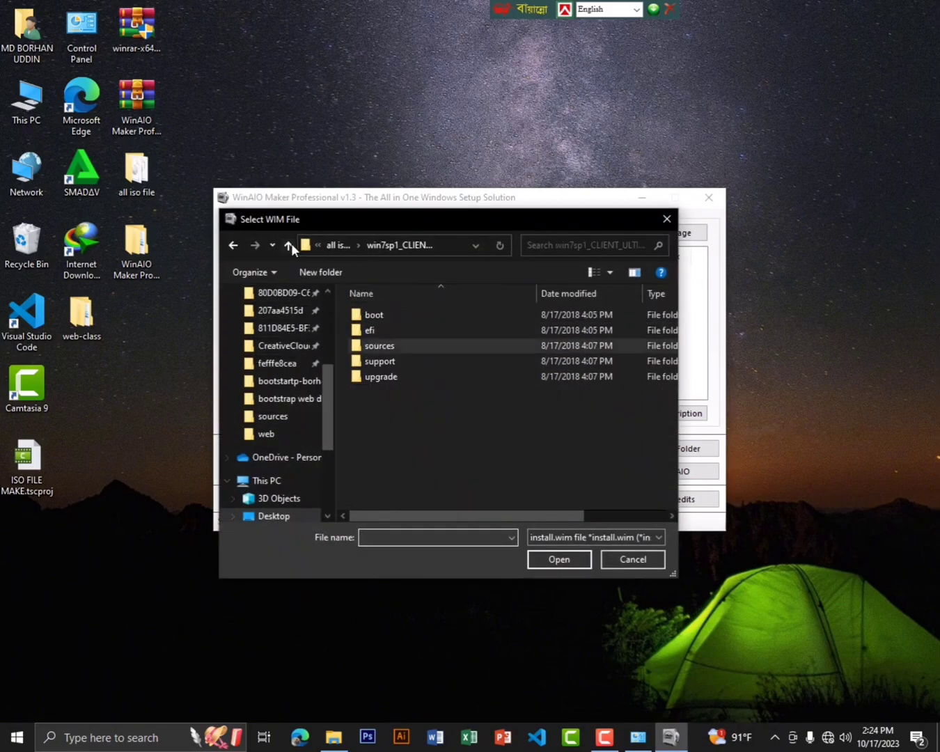
pyautogui.click(289, 246)
pyautogui.click(288, 245)
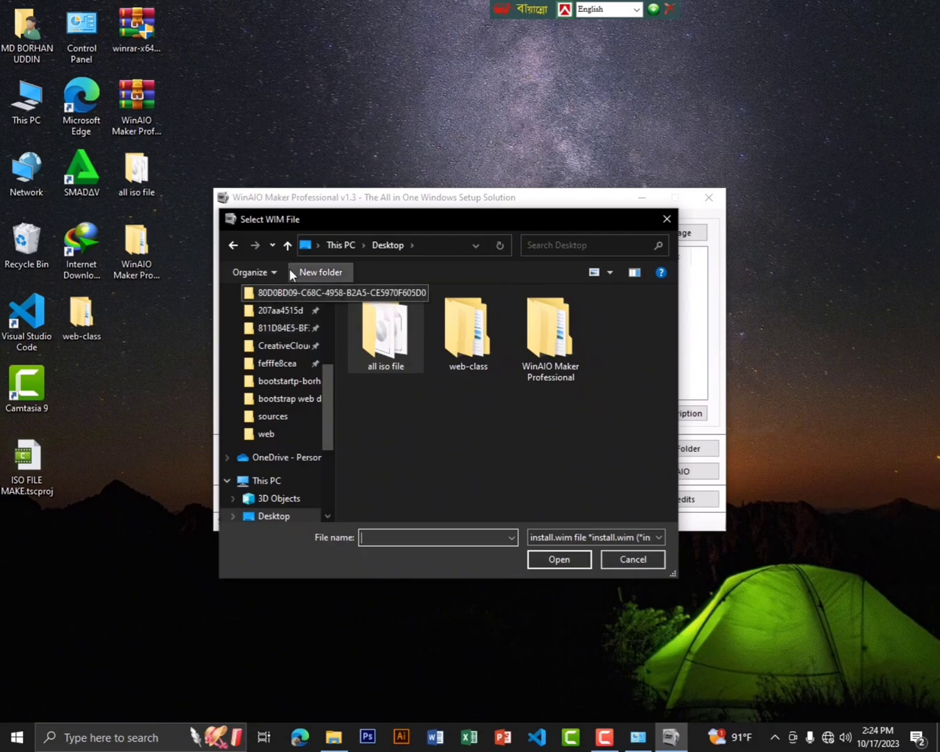
pyautogui.click(287, 246)
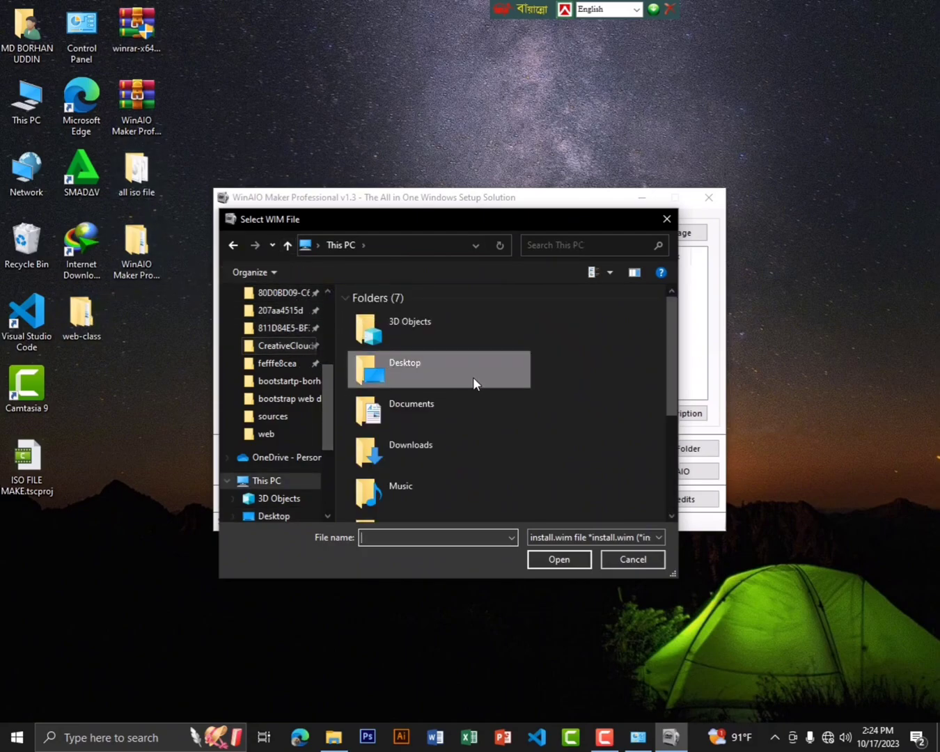
pyautogui.doubleClick(433, 370)
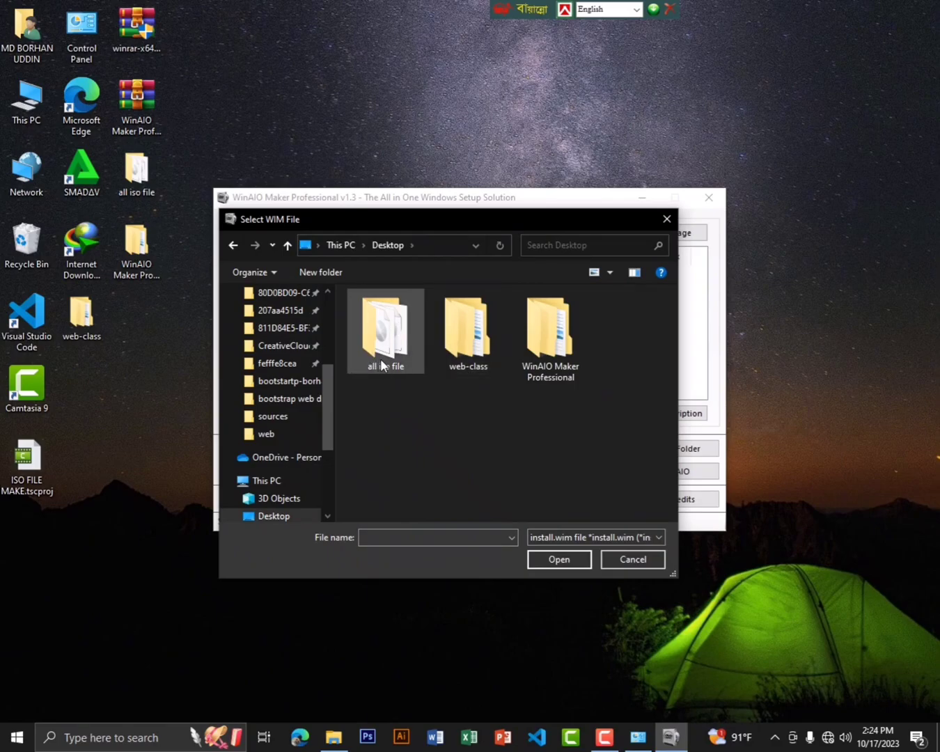
pyautogui.doubleClick(384, 333)
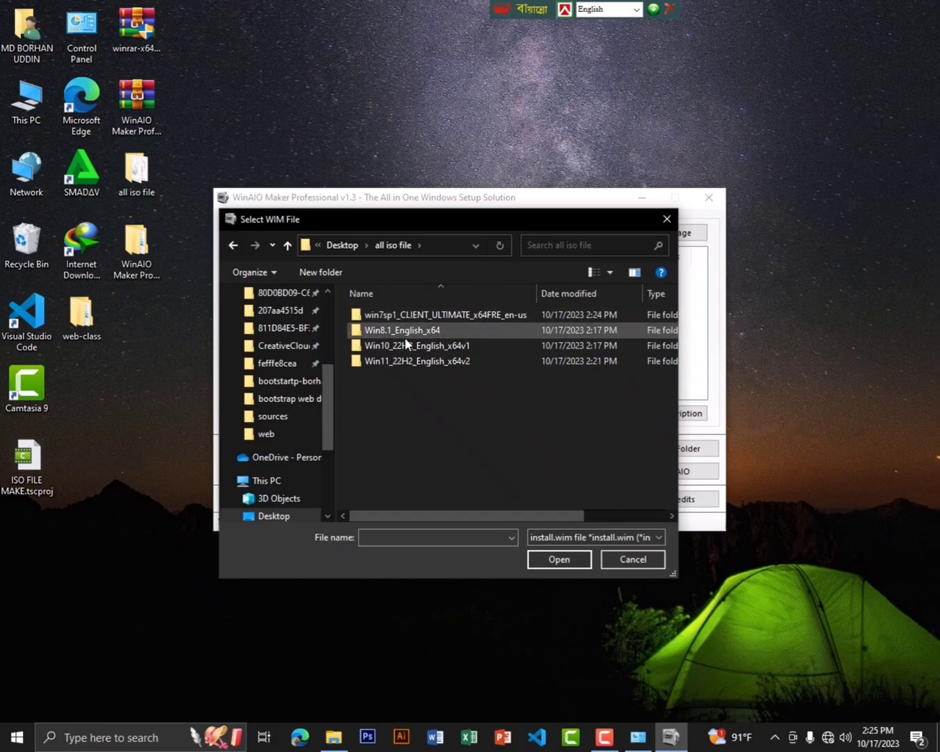
pyautogui.doubleClick(402, 346)
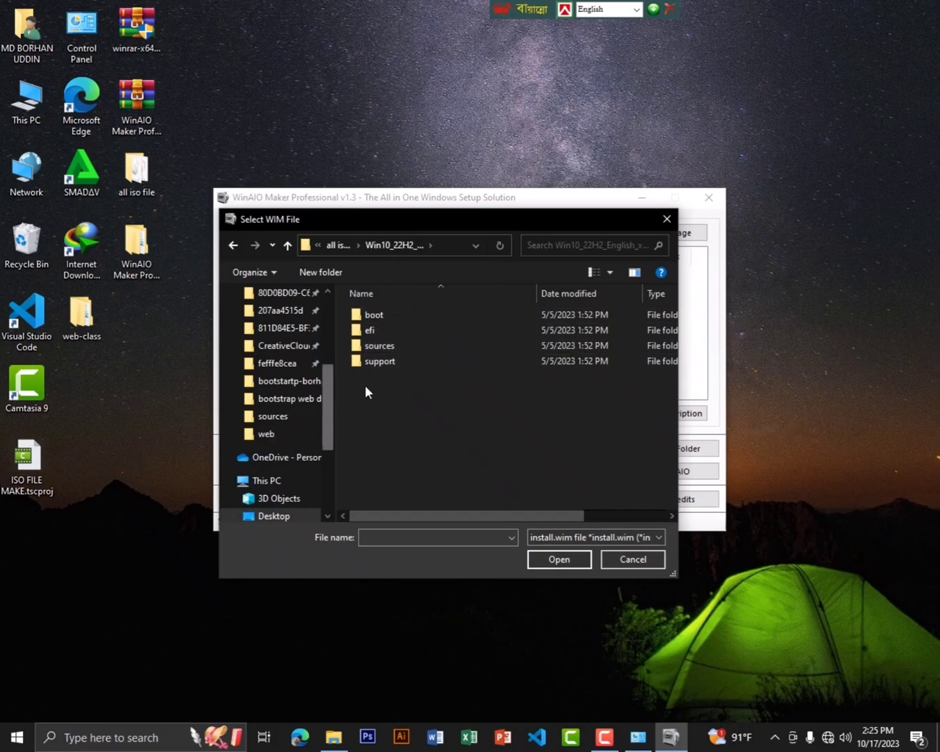
pyautogui.doubleClick(382, 344)
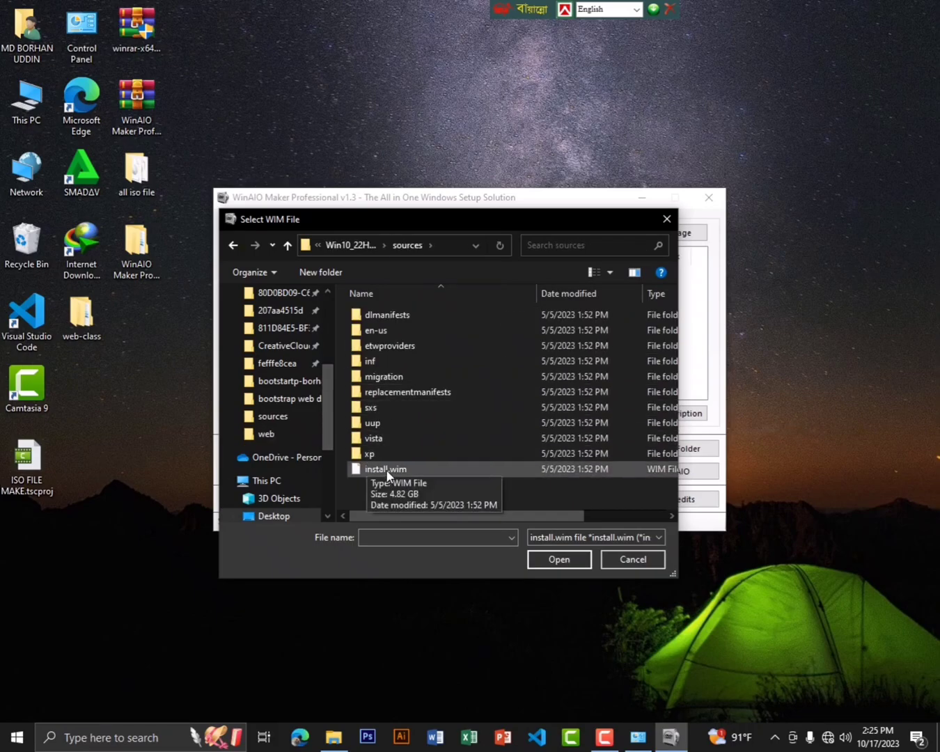
pyautogui.doubleClick(385, 470)
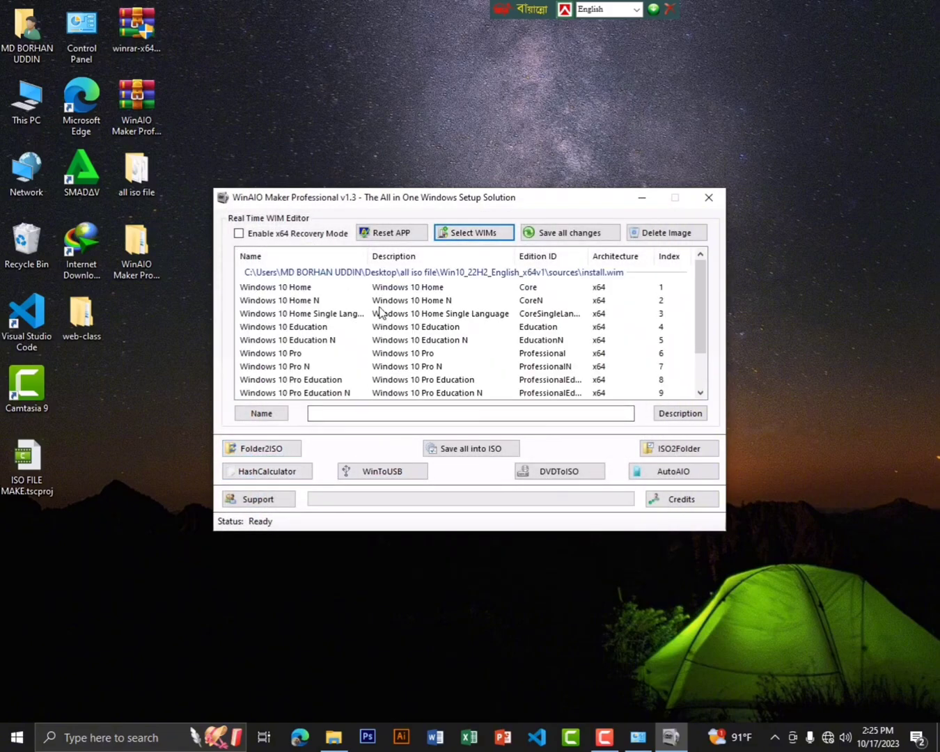
# Look over the listed Windows 10 editions and add the Windows 7 install.wim from the sources folder of win7sp1_CLIENT_ULTIMATE_x64FRE_en-us.
pyautogui.scroll(-3, 379, 312)
pyautogui.scroll(3, 383, 348)
pyautogui.scroll(-3, 385, 343)
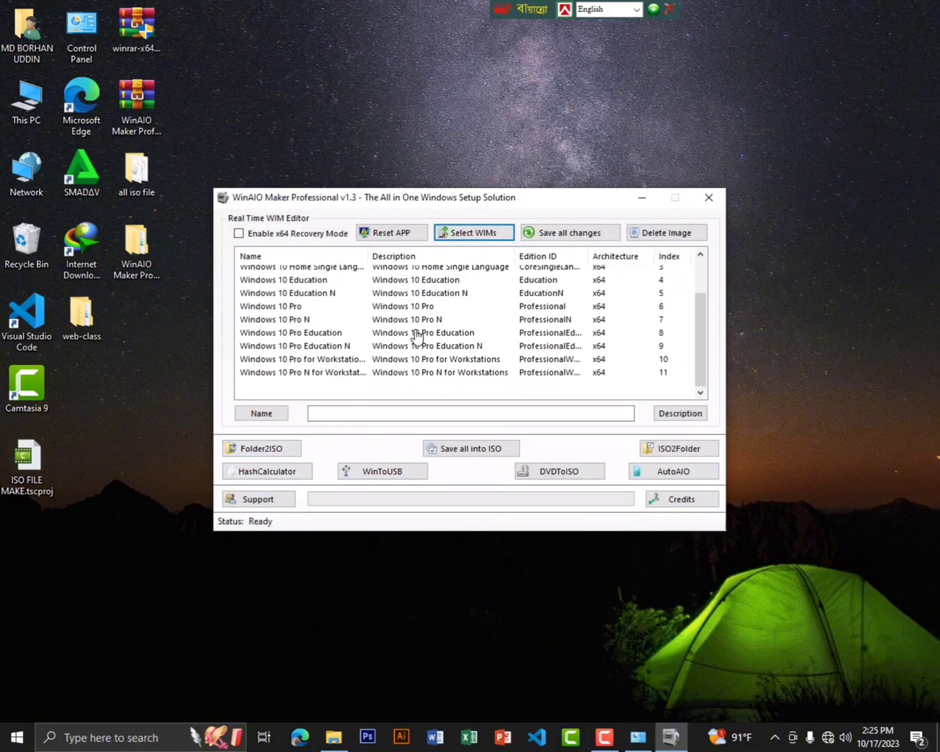
pyautogui.scroll(3, 419, 320)
pyautogui.scroll(-1, 419, 313)
pyautogui.scroll(1, 420, 317)
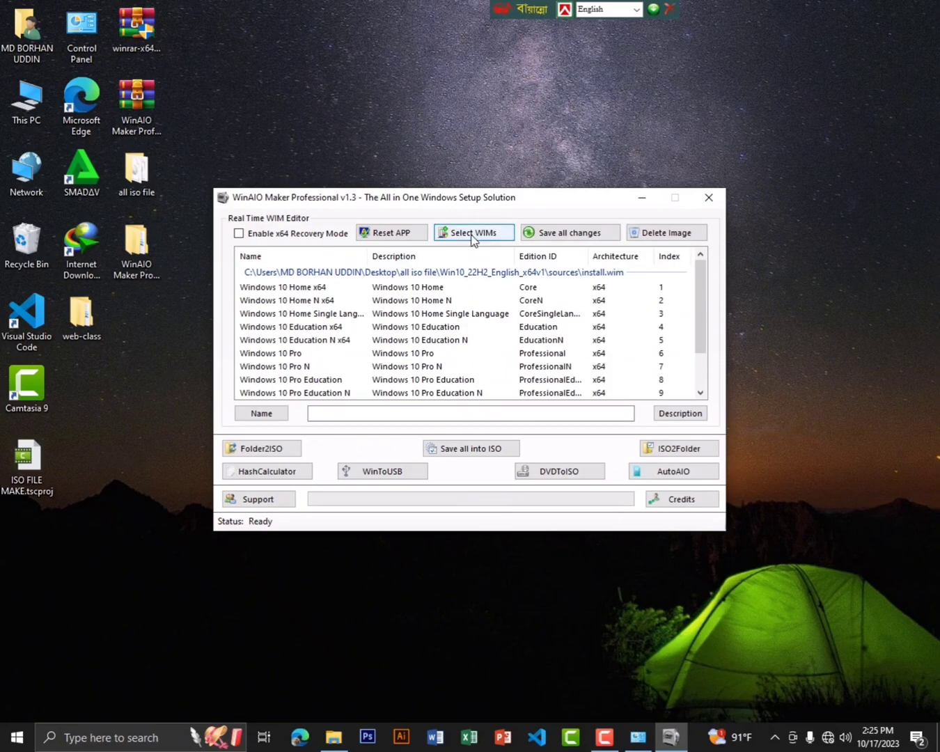
pyautogui.click(472, 235)
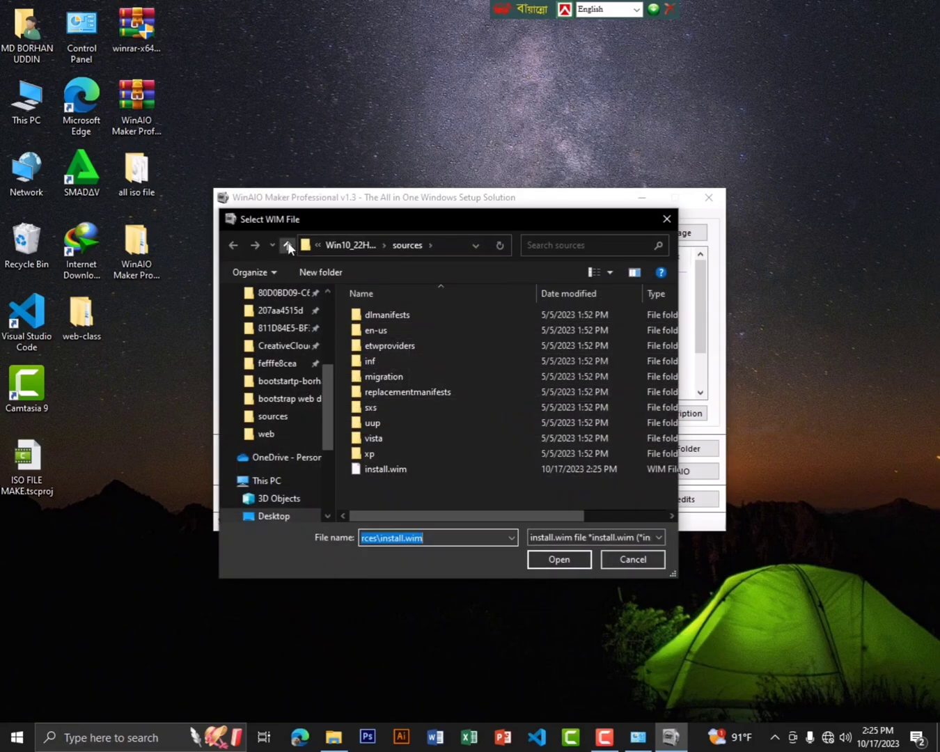
pyautogui.click(289, 245)
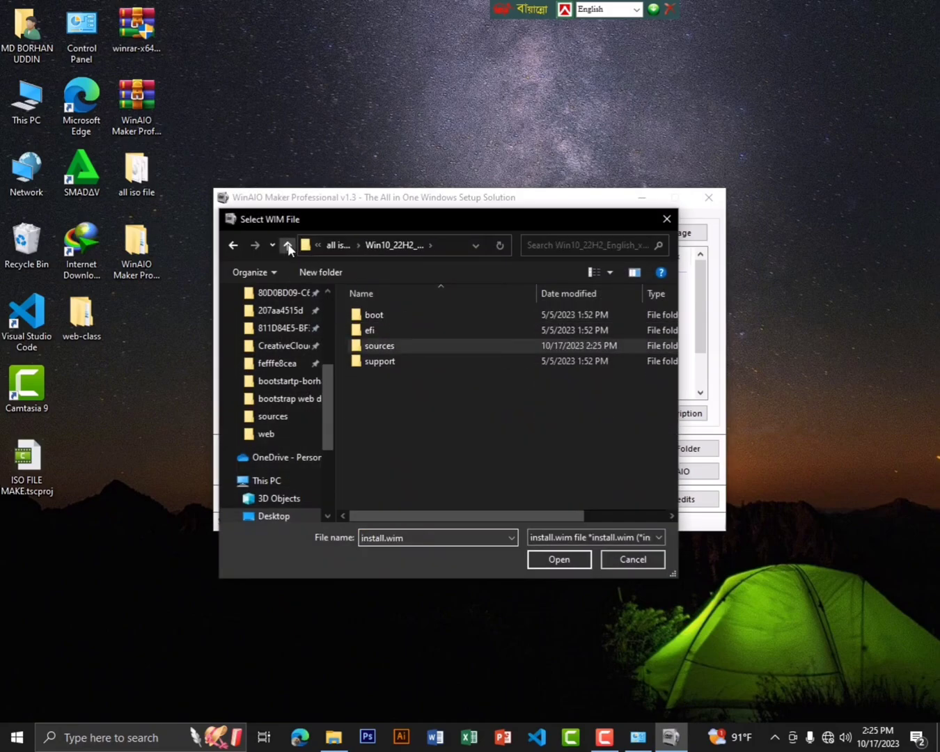
pyautogui.click(288, 245)
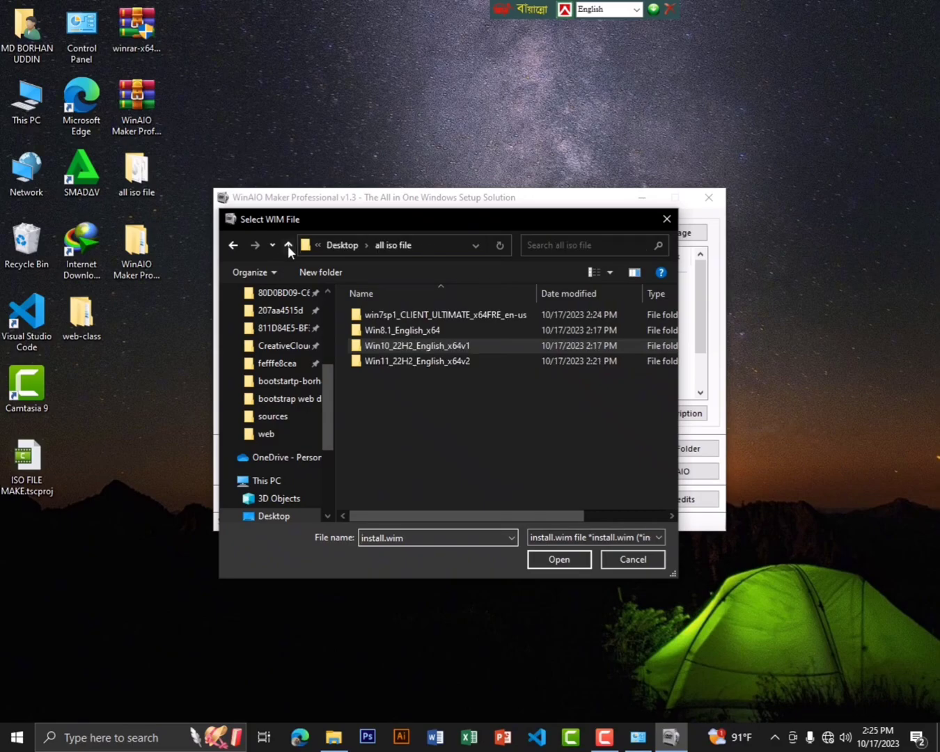
pyautogui.doubleClick(390, 316)
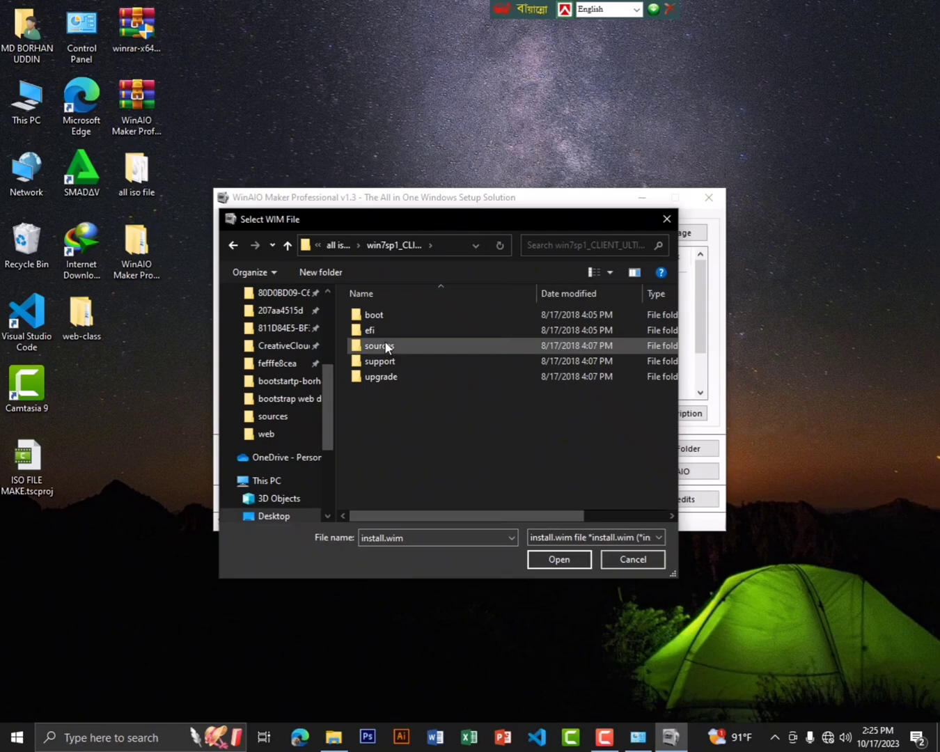
pyautogui.doubleClick(385, 345)
pyautogui.doubleClick(390, 439)
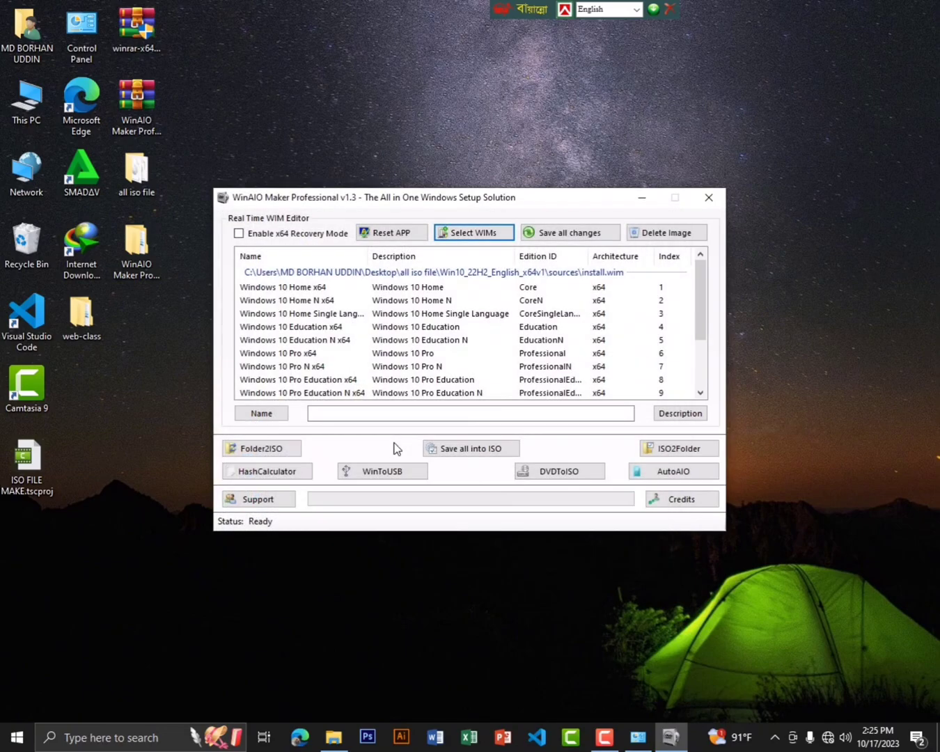
# Review the combined list of Windows images and save all changes to them.
pyautogui.click(391, 374)
pyautogui.scroll(3, 395, 352)
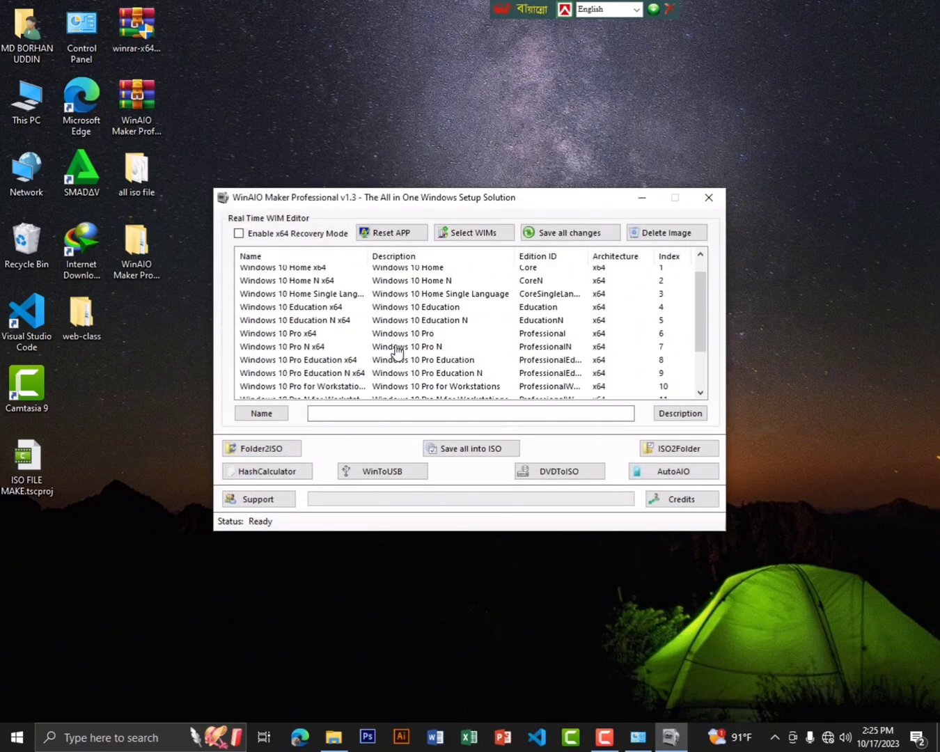
pyautogui.click(414, 312)
pyautogui.scroll(-3, 418, 315)
pyautogui.scroll(3, 418, 316)
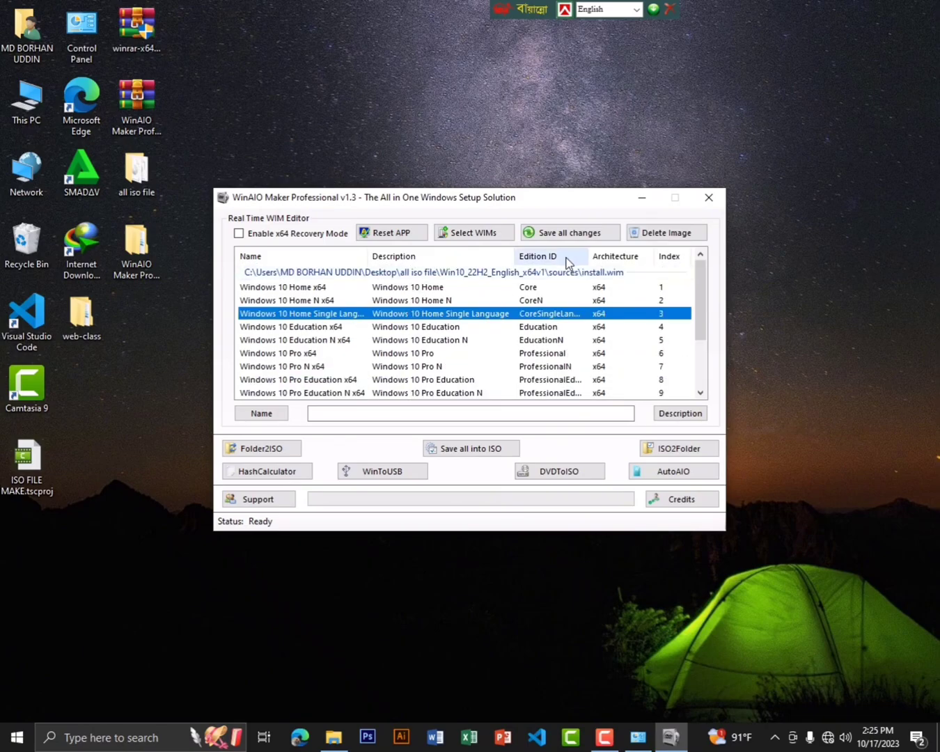
pyautogui.click(563, 239)
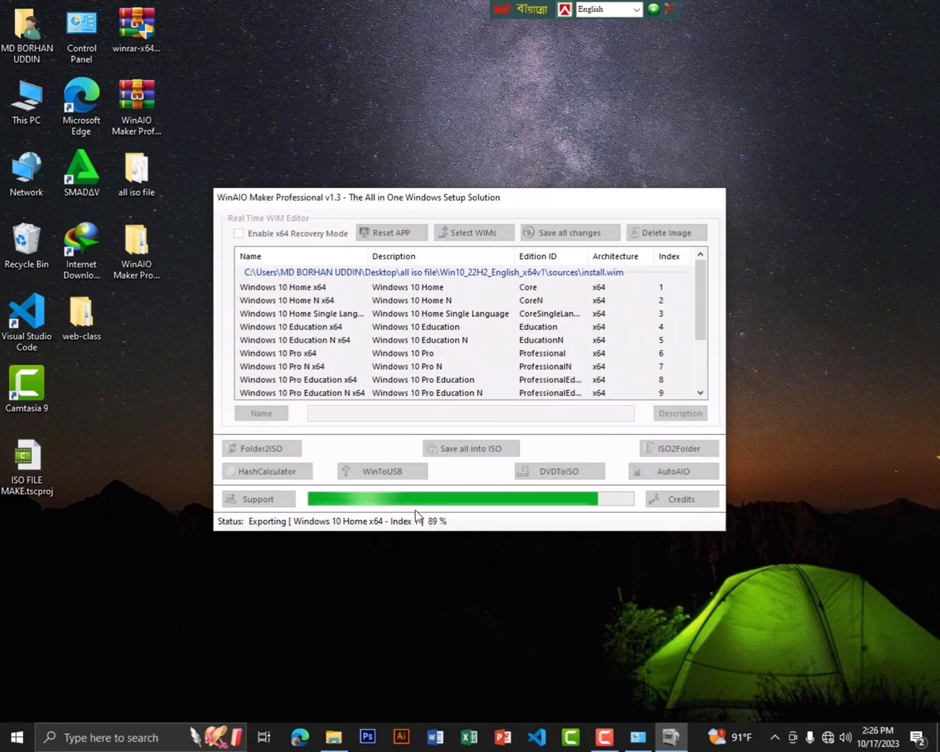
# Accept cleaning all *.cfg / *.clg files, finish the AIO creation and look over the created install.wim image list.
pyautogui.moveTo(600, 197); pyautogui.dragTo(583, 161)
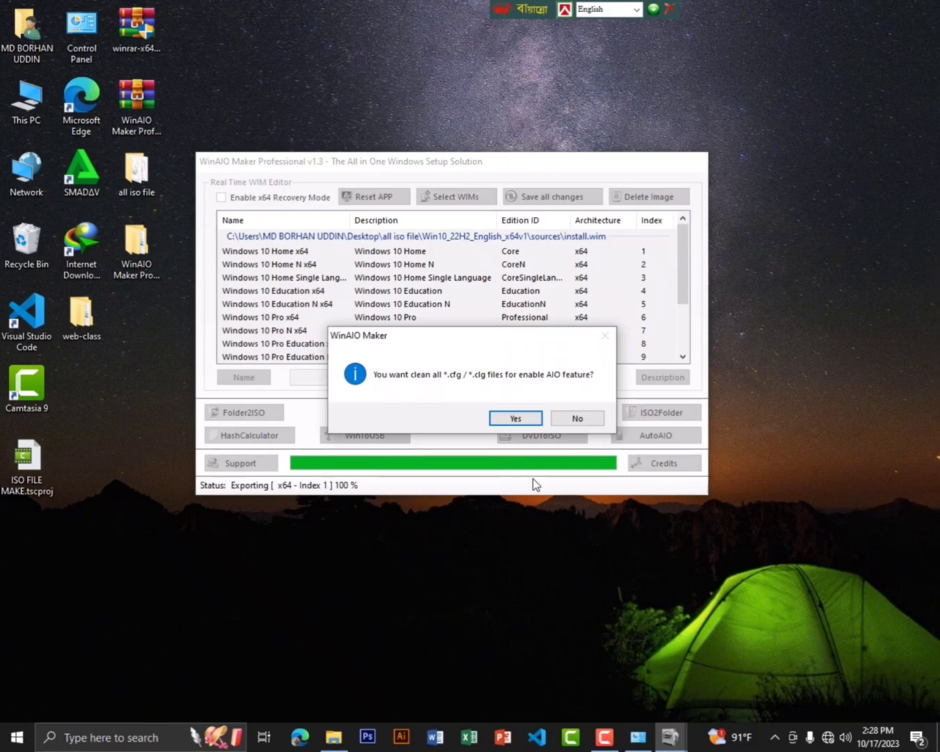
pyautogui.click(523, 417)
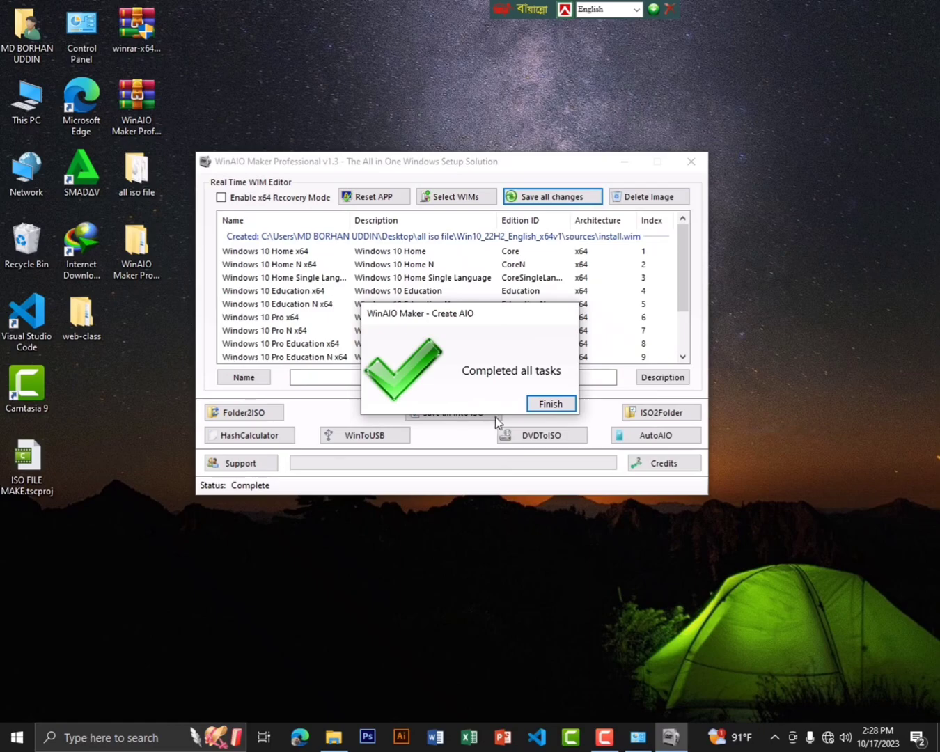
pyautogui.click(556, 406)
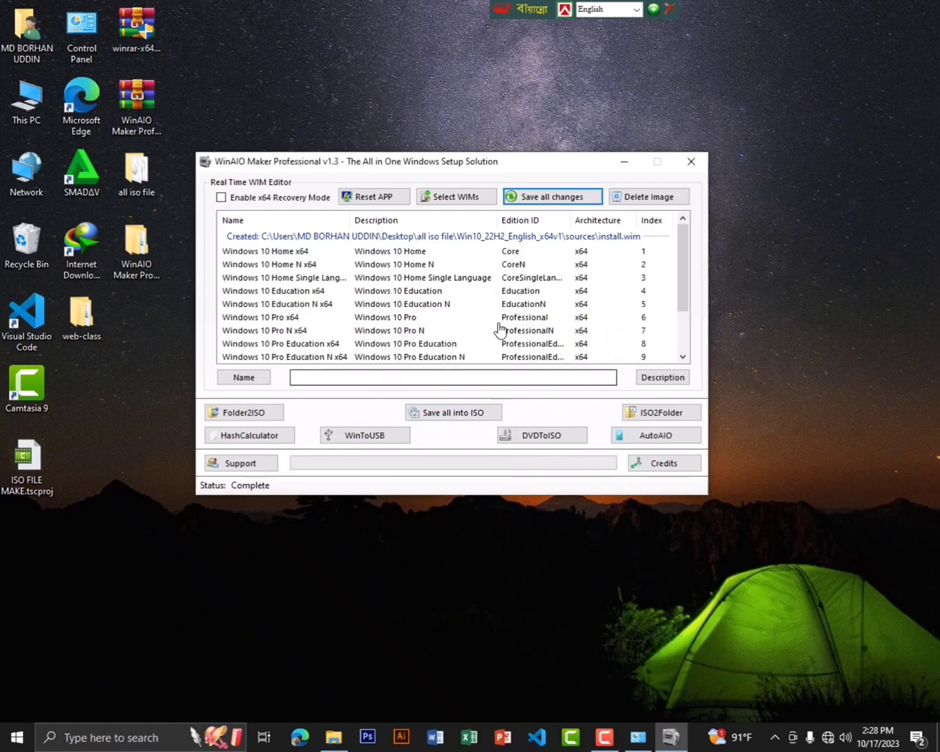
pyautogui.scroll(-2, 372, 335)
pyautogui.scroll(2, 394, 320)
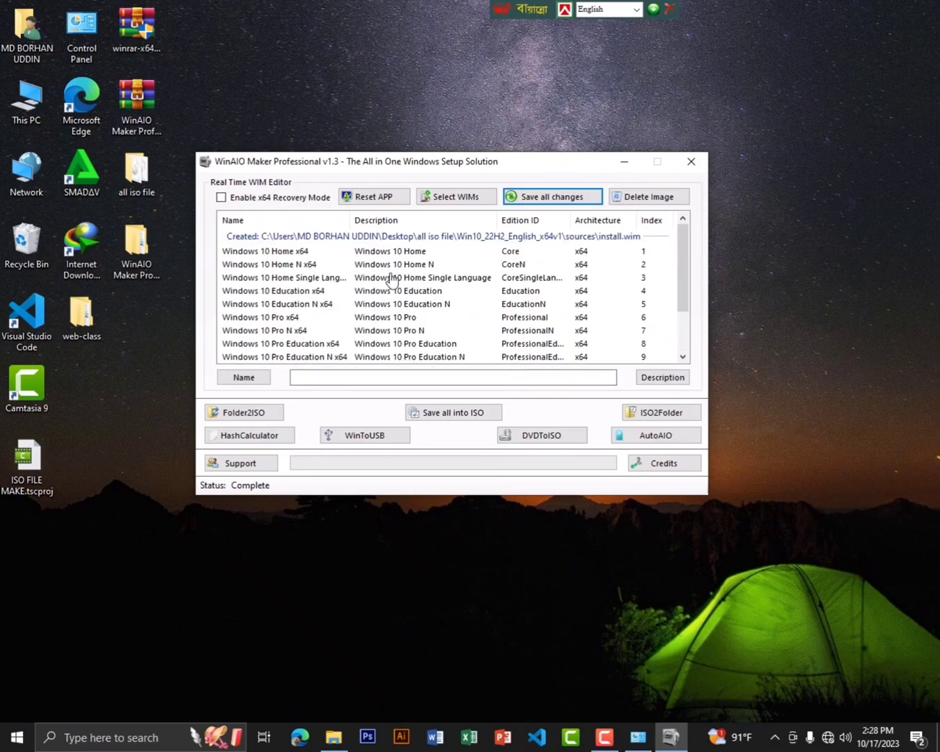
pyautogui.scroll(-1, 421, 318)
pyautogui.scroll(1, 426, 322)
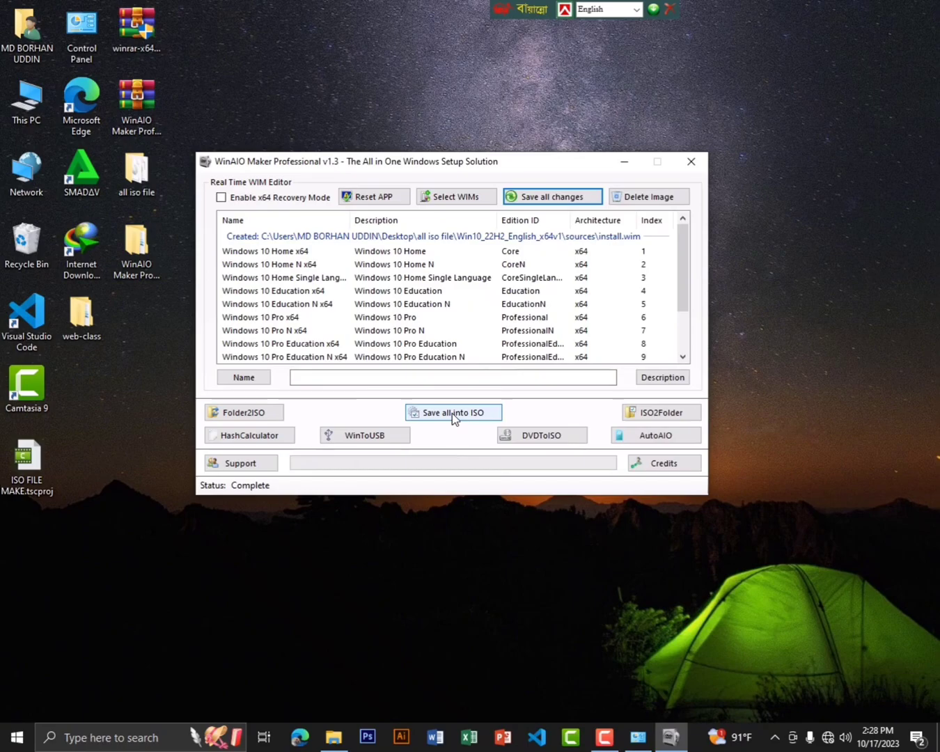
# Start saving all images into an ISO and set its label to win7-10.
pyautogui.click(452, 416)
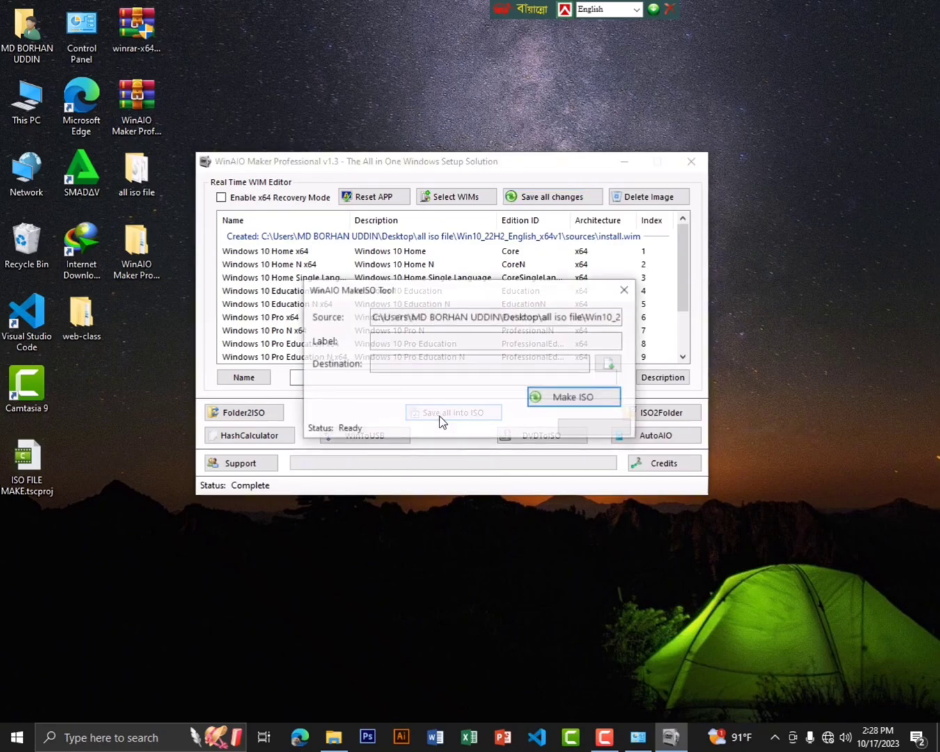
pyautogui.click(403, 343)
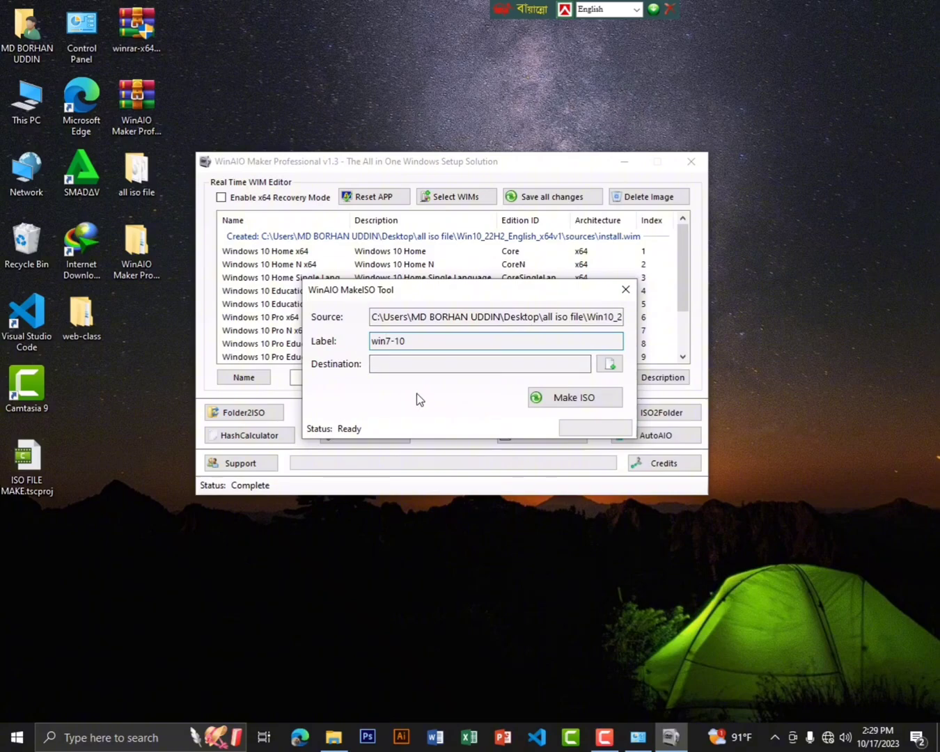
pyautogui.click(397, 368)
# Browse for the ISO destination on the Desktop, create a folder named iso file there and open it.
pyautogui.click(610, 364)
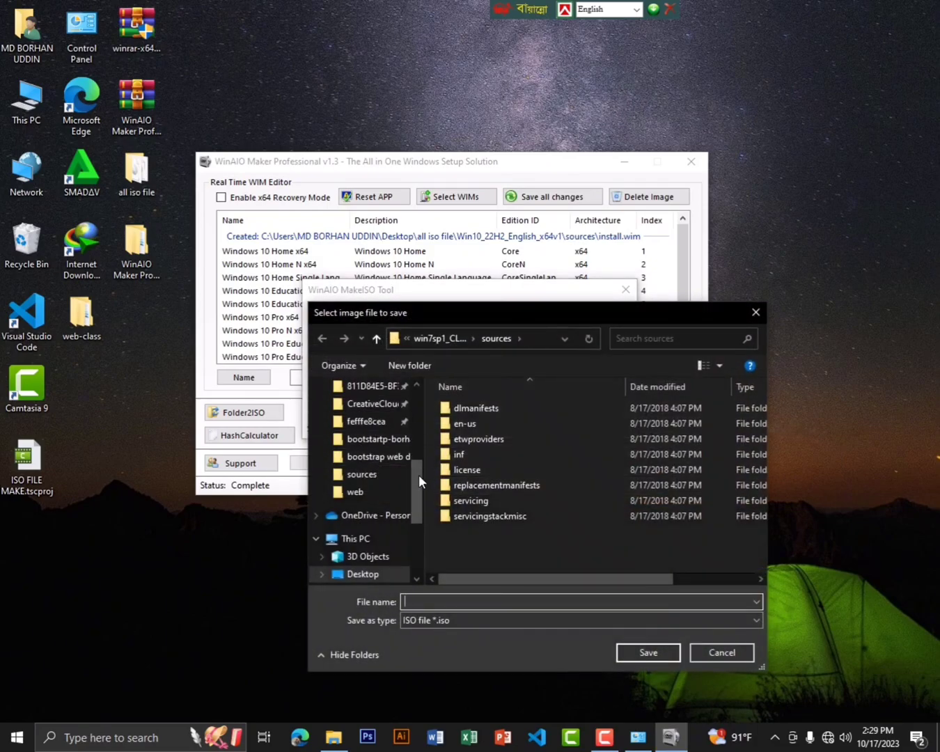
pyautogui.scroll(3, 416, 476)
pyautogui.scroll(1, 414, 407)
pyautogui.click(362, 416)
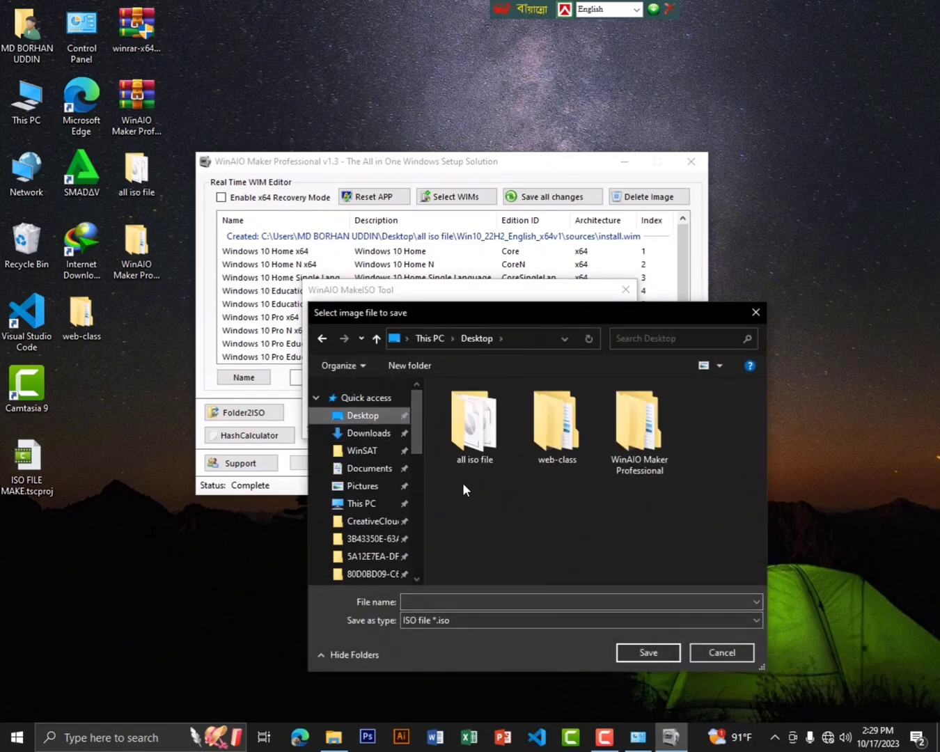
pyautogui.rightClick(481, 492)
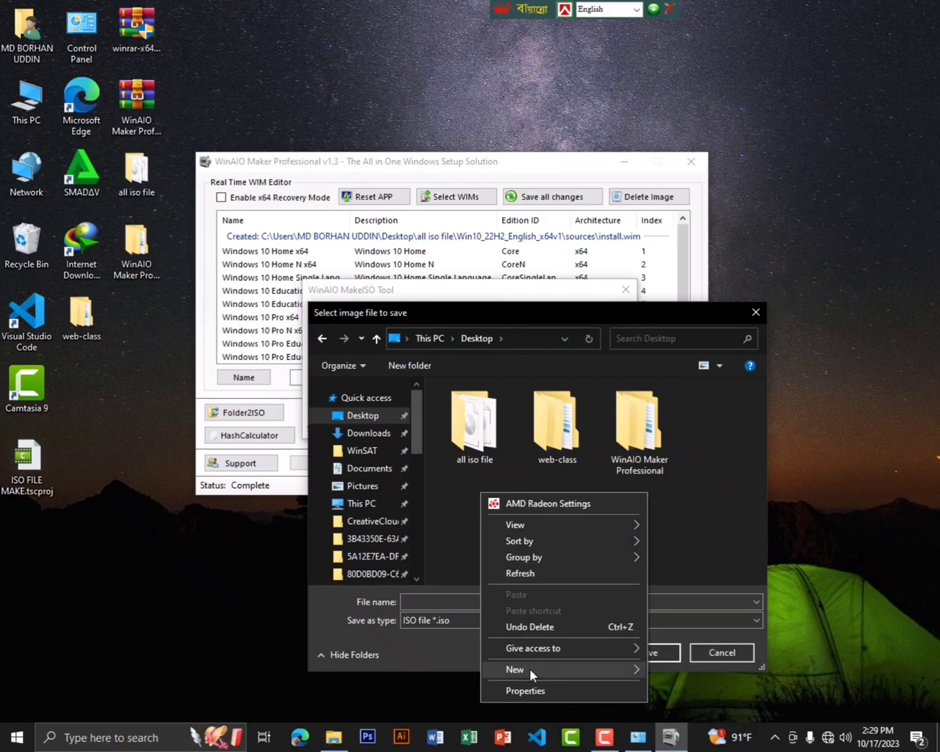
pyautogui.moveTo(525, 670)
pyautogui.click(692, 484)
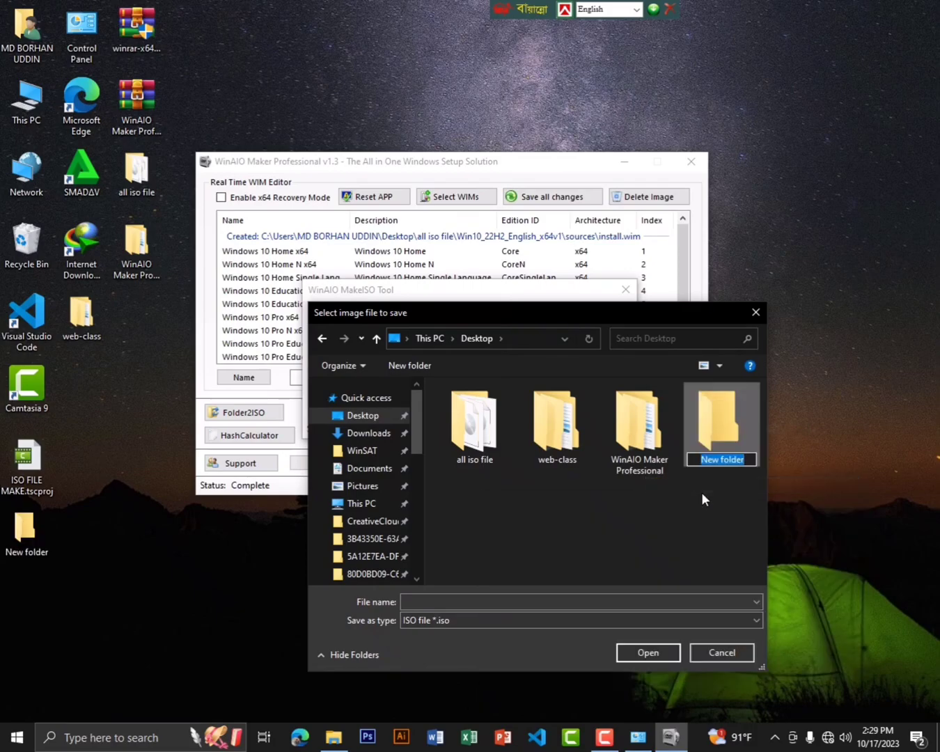
pyautogui.write('iso file')
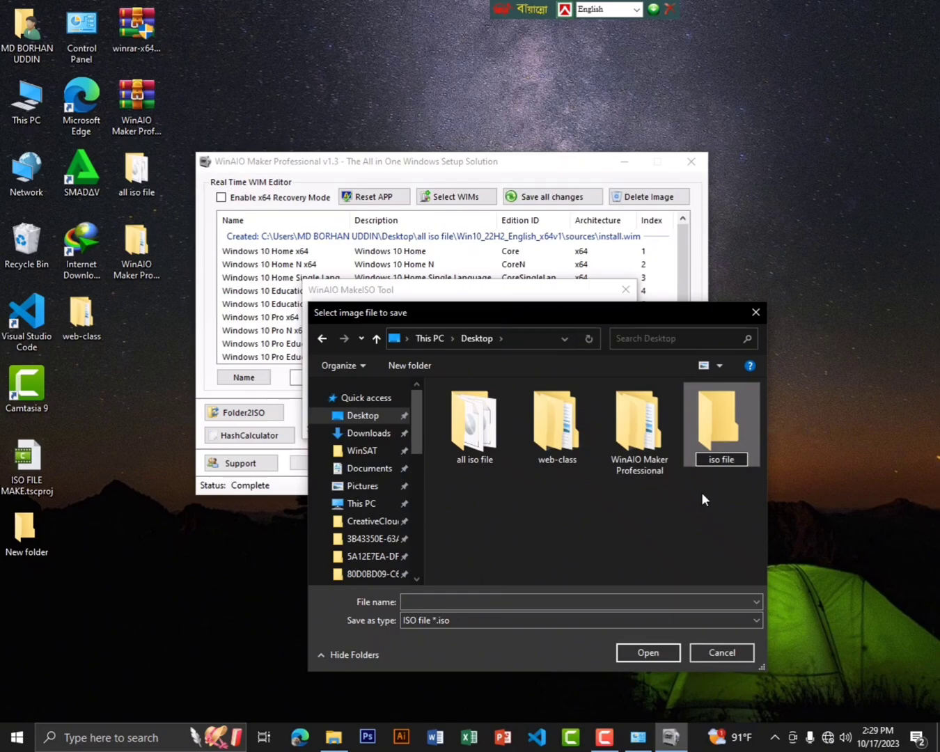
pyautogui.press('Return')
pyautogui.press('Return')
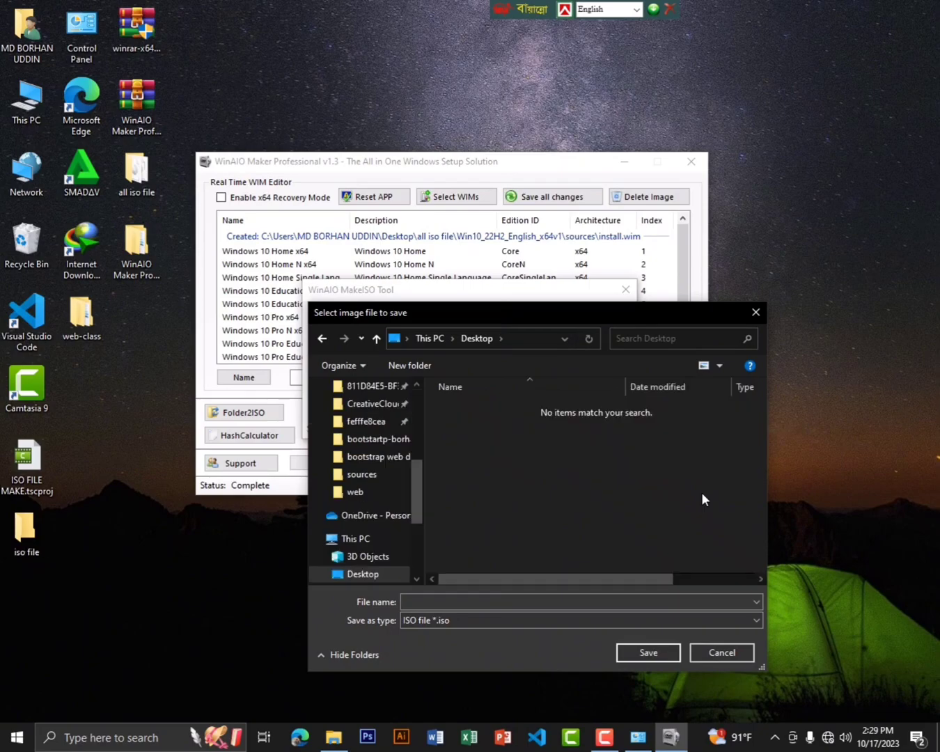
# Save the destination image file as win-7-8 in the iso file folder and start making the ISO.
pyautogui.click(430, 601)
pyautogui.write('win-7-8')
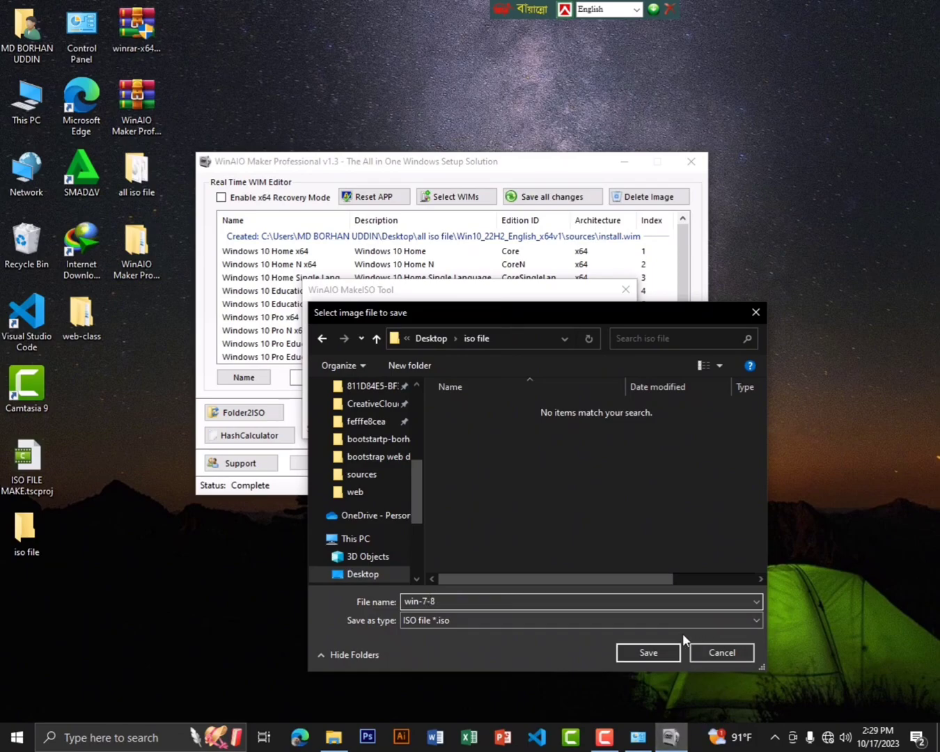
pyautogui.click(649, 653)
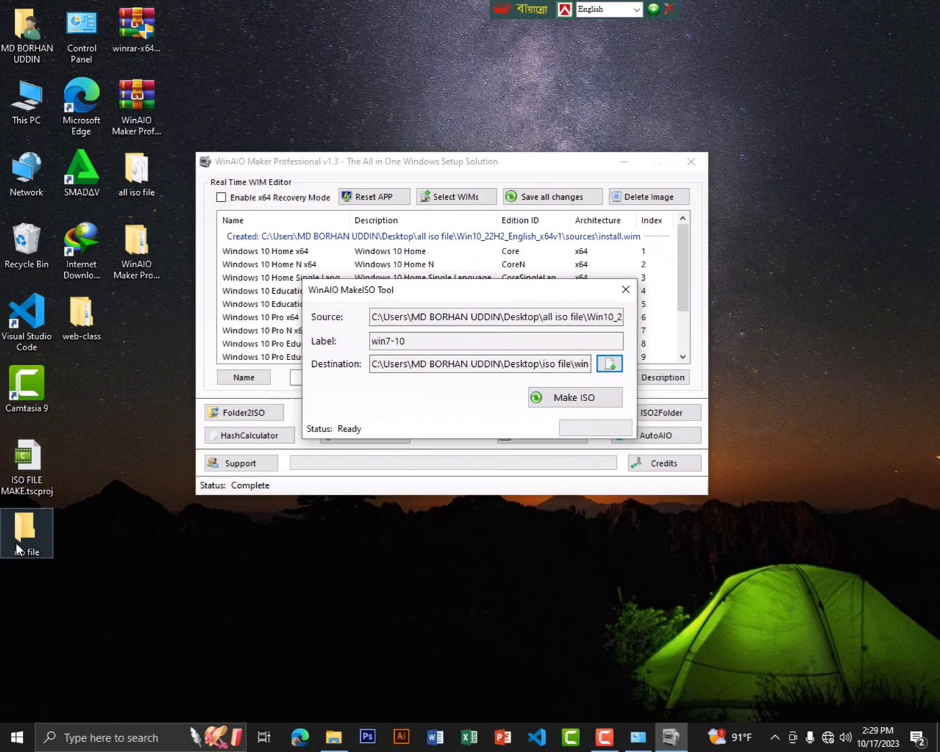
pyautogui.click(569, 405)
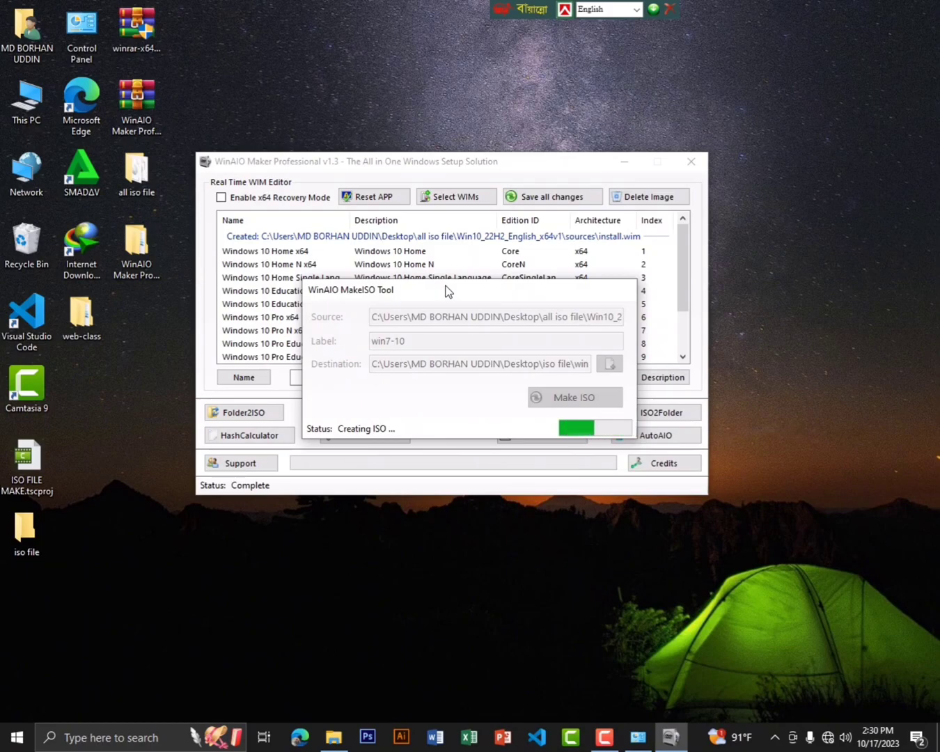
# Check the iso file folder for the ISO being written, minimize the folder window and refresh the desktop.
pyautogui.doubleClick(29, 539)
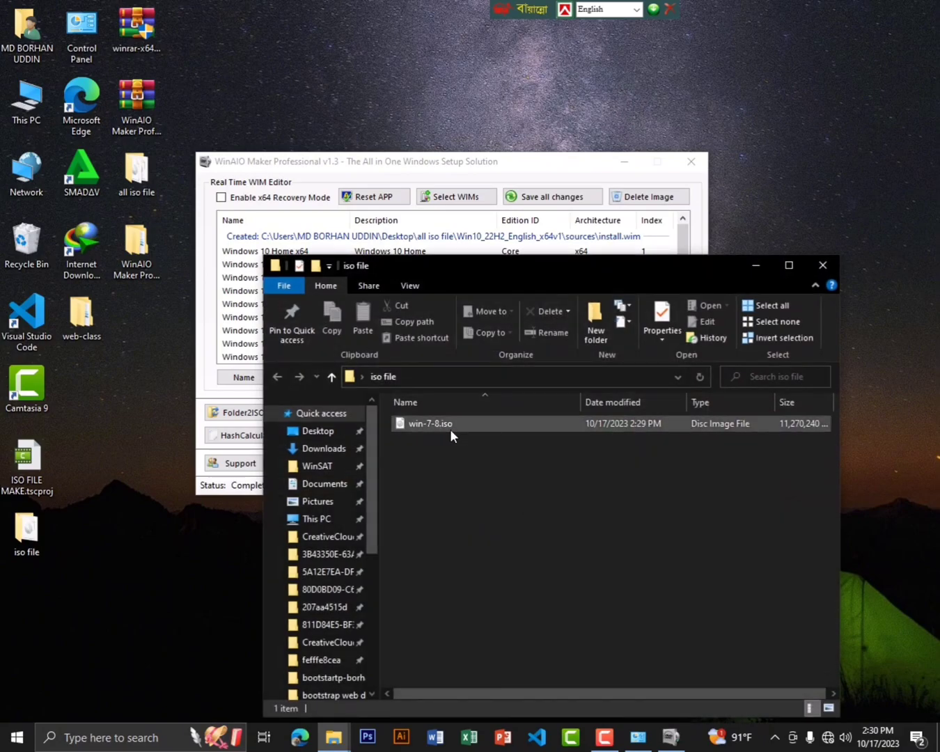
pyautogui.click(756, 266)
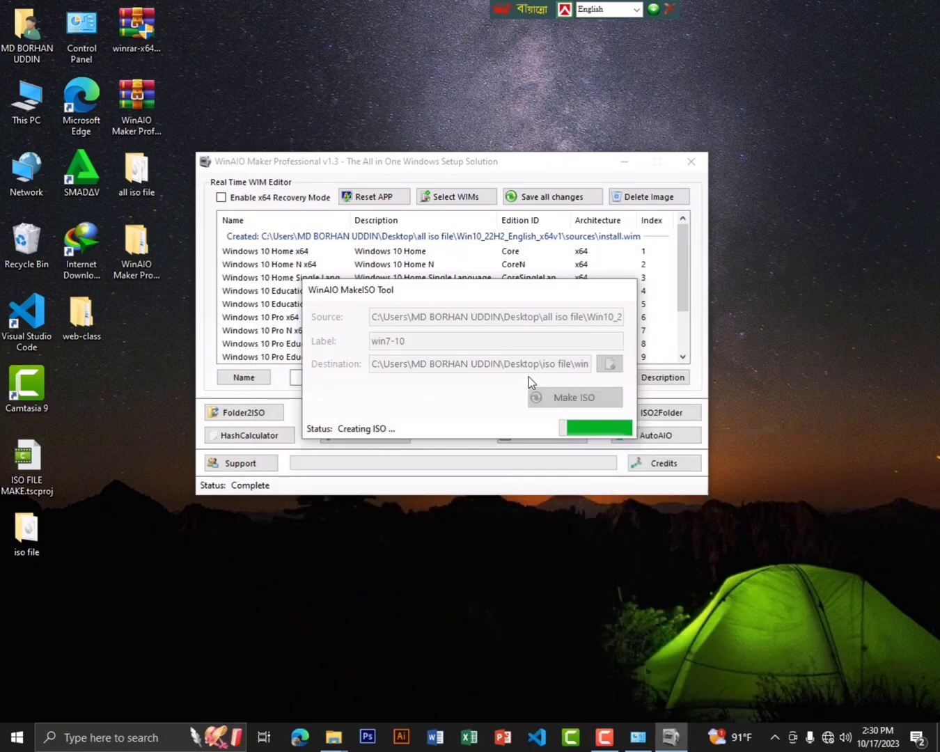
pyautogui.rightClick(866, 145)
pyautogui.click(811, 302)
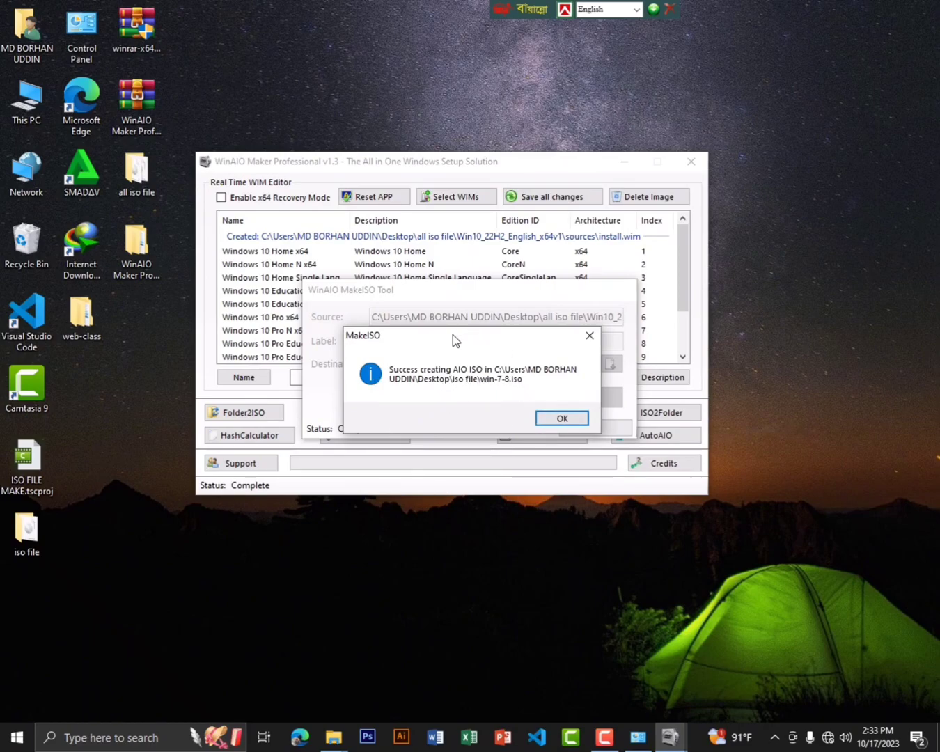
# Dismiss the MakeISO completion message, close the MakeISO tool and WinAIO Maker, and refresh the desktop.
pyautogui.moveTo(447, 344); pyautogui.dragTo(454, 324)
pyautogui.click(565, 396)
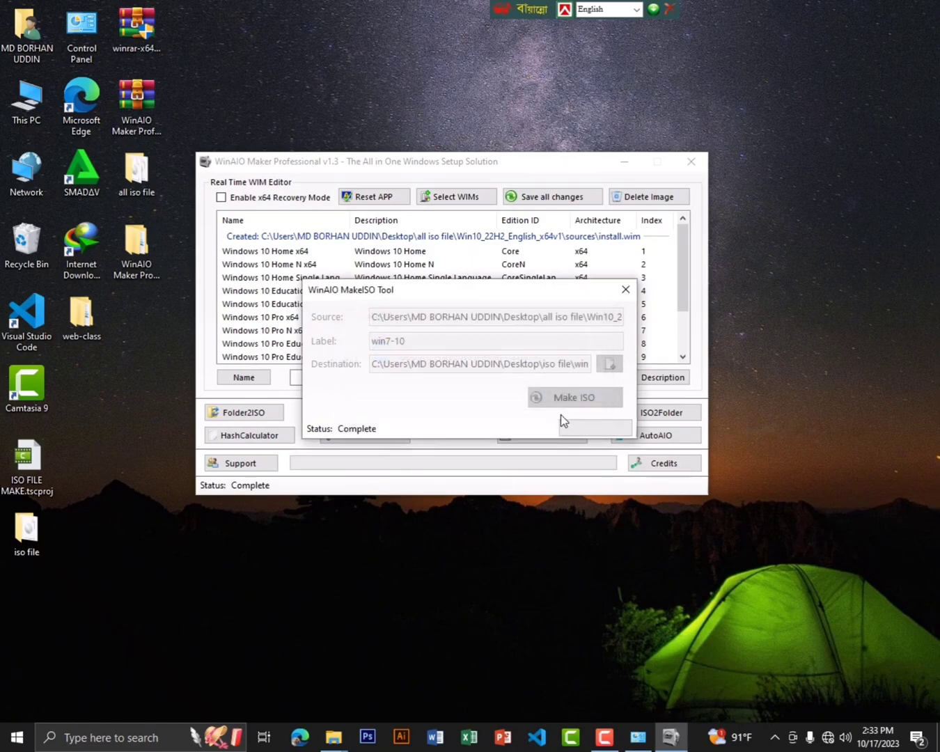
pyautogui.click(625, 289)
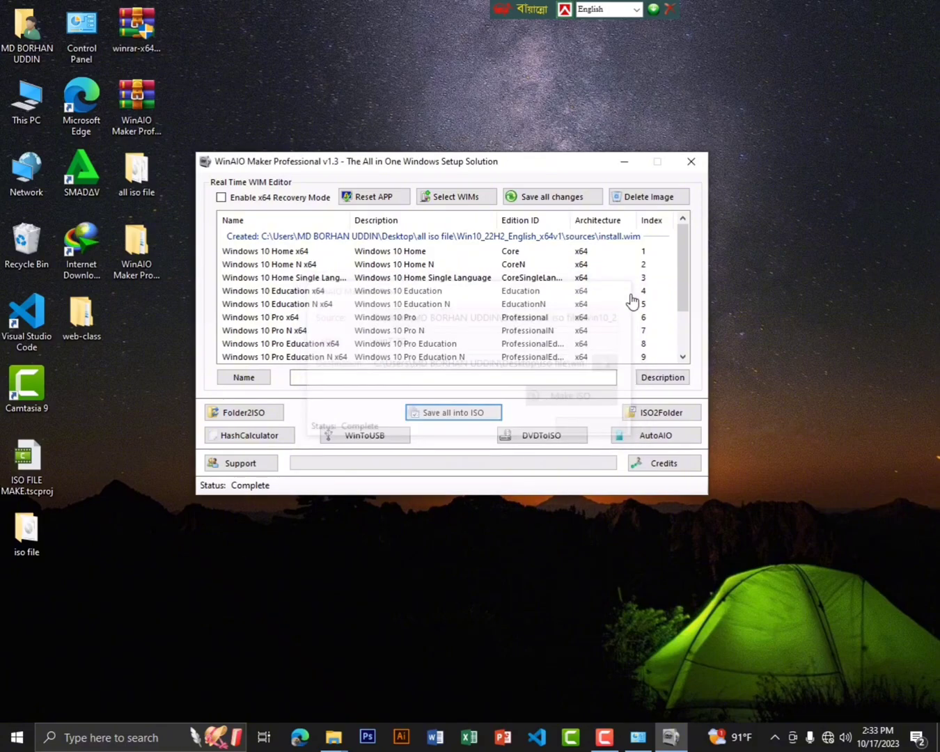
pyautogui.click(691, 161)
pyautogui.rightClick(658, 150)
pyautogui.click(702, 214)
# Move the iso file folder icon below the WinAIO Maker Professional folder on the desktop and refresh.
pyautogui.moveTo(27, 532); pyautogui.dragTo(135, 328)
pyautogui.rightClick(212, 295)
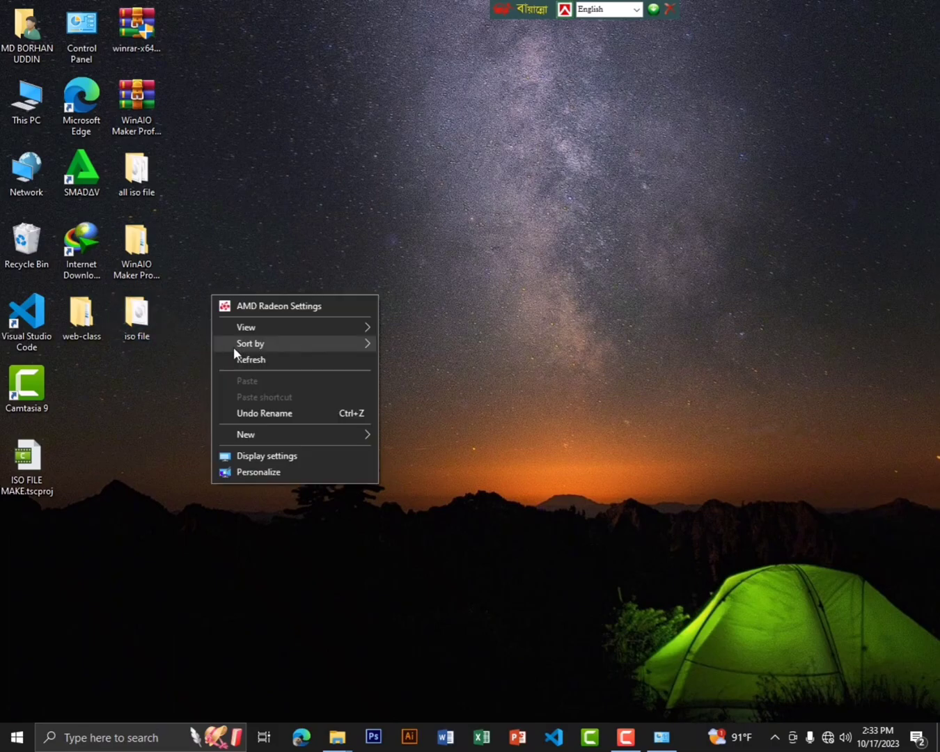
pyautogui.click(267, 359)
# Open the iso file folder, rename the ISO image in it to win-7-10.iso and refresh the folder.
pyautogui.doubleClick(141, 327)
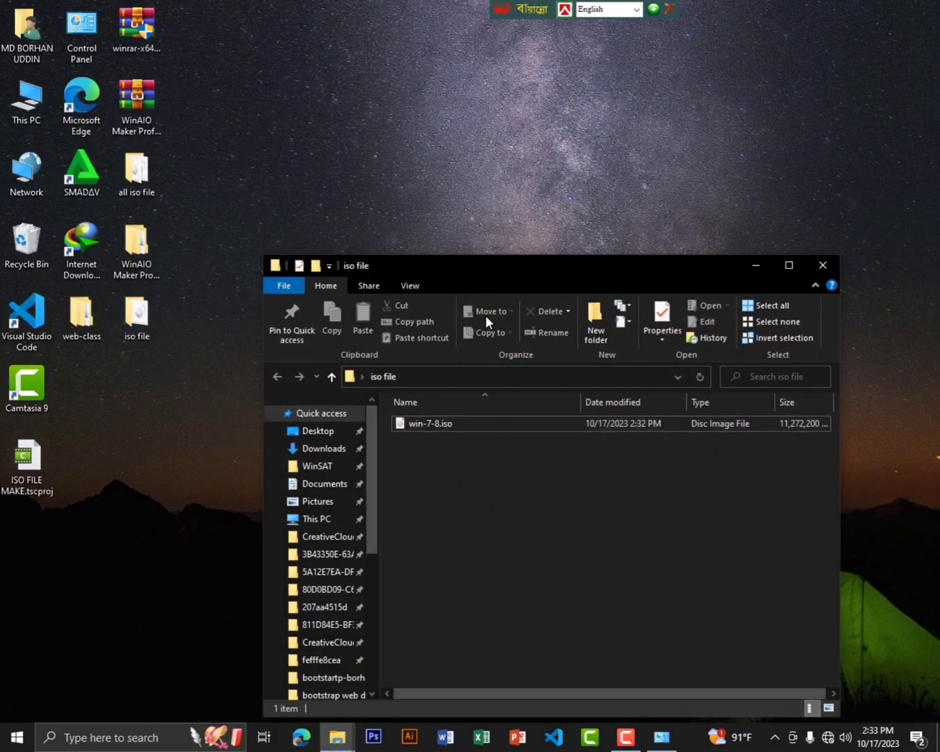
pyautogui.moveTo(470, 262); pyautogui.dragTo(423, 124)
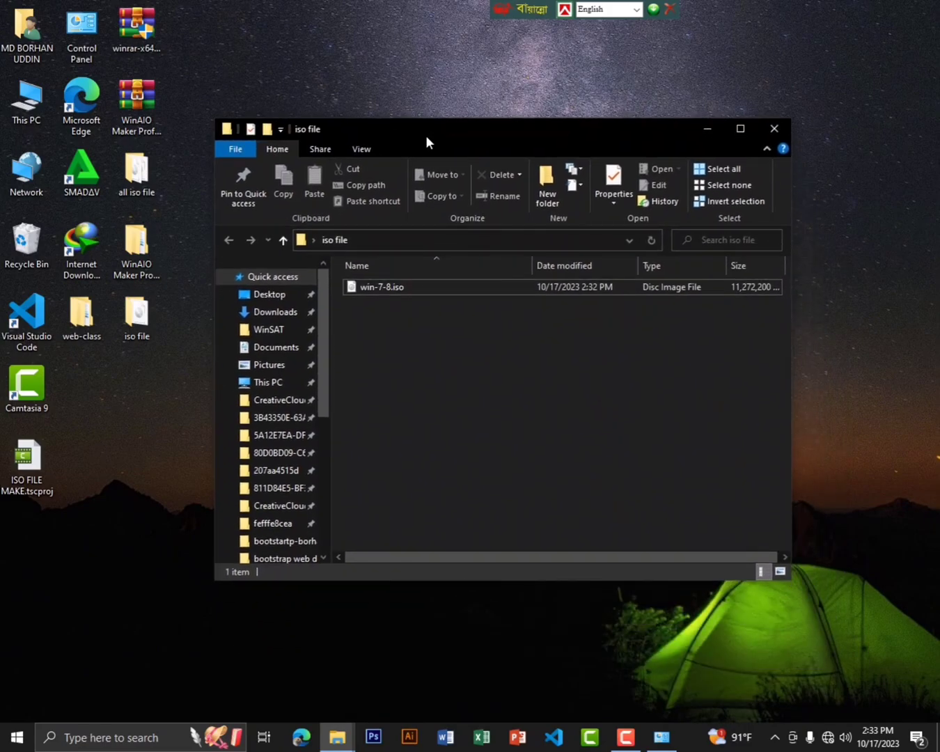
pyautogui.click(382, 293)
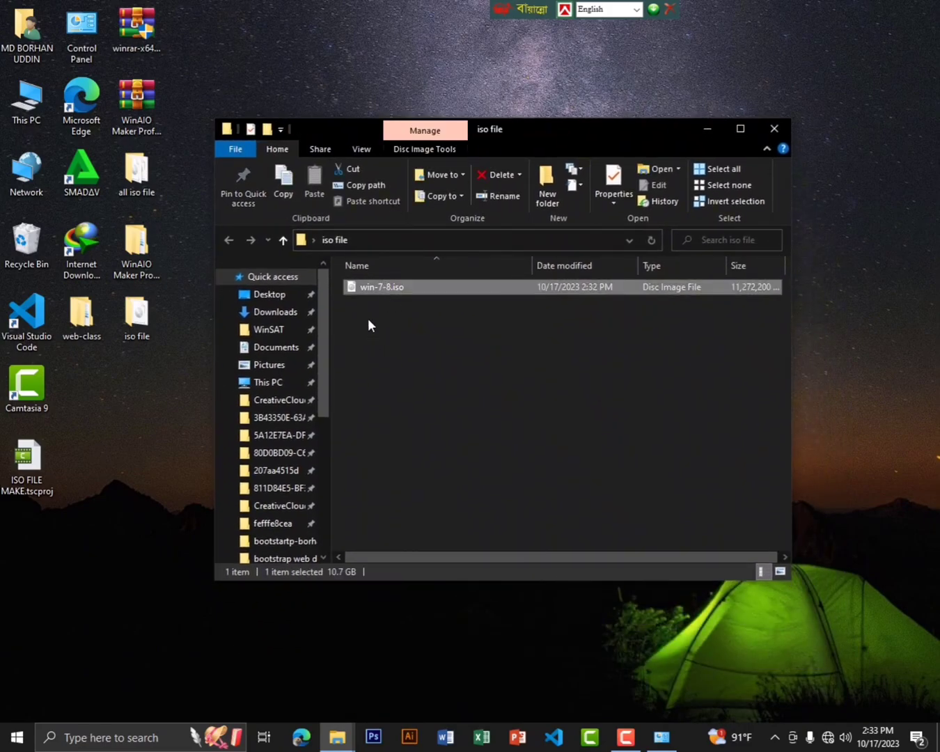
pyautogui.rightClick(391, 288)
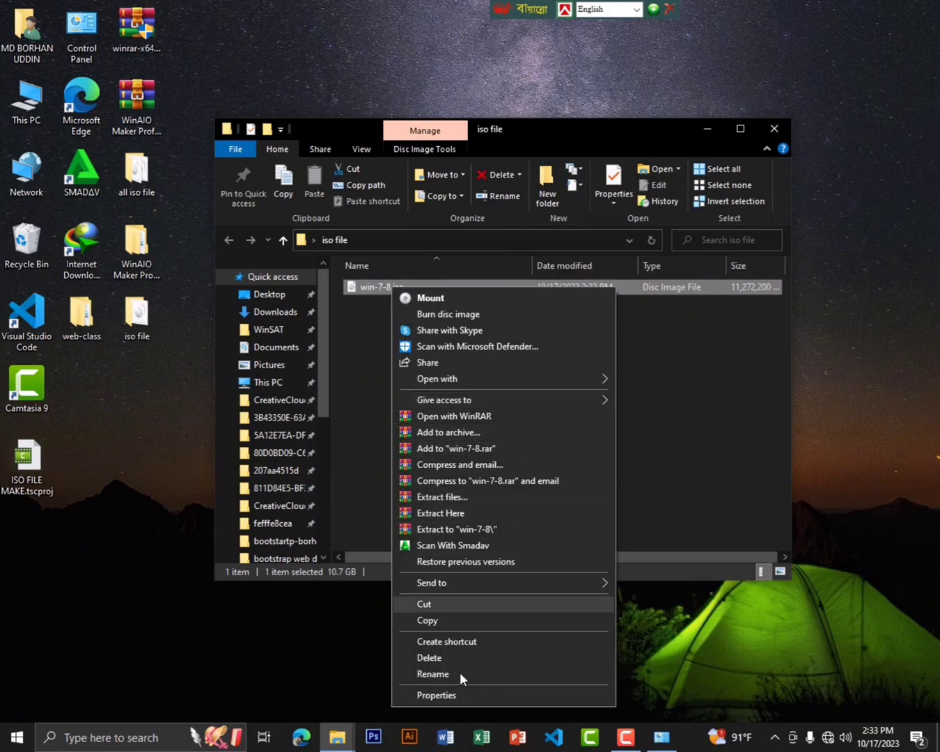
pyautogui.click(457, 678)
pyautogui.click(396, 289)
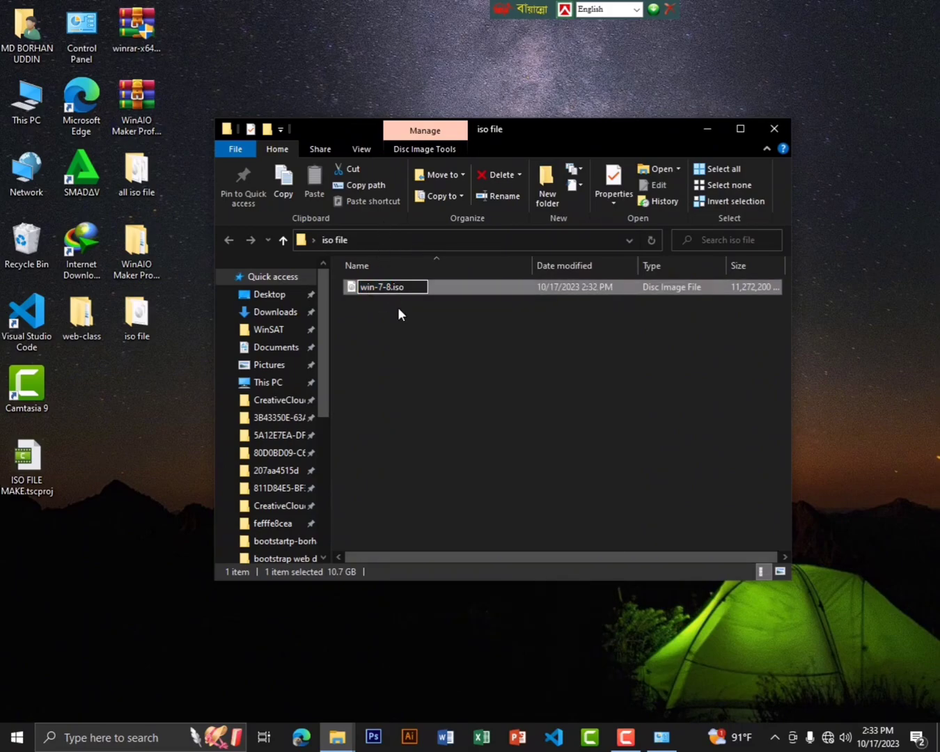
pyautogui.press('BackSpace')
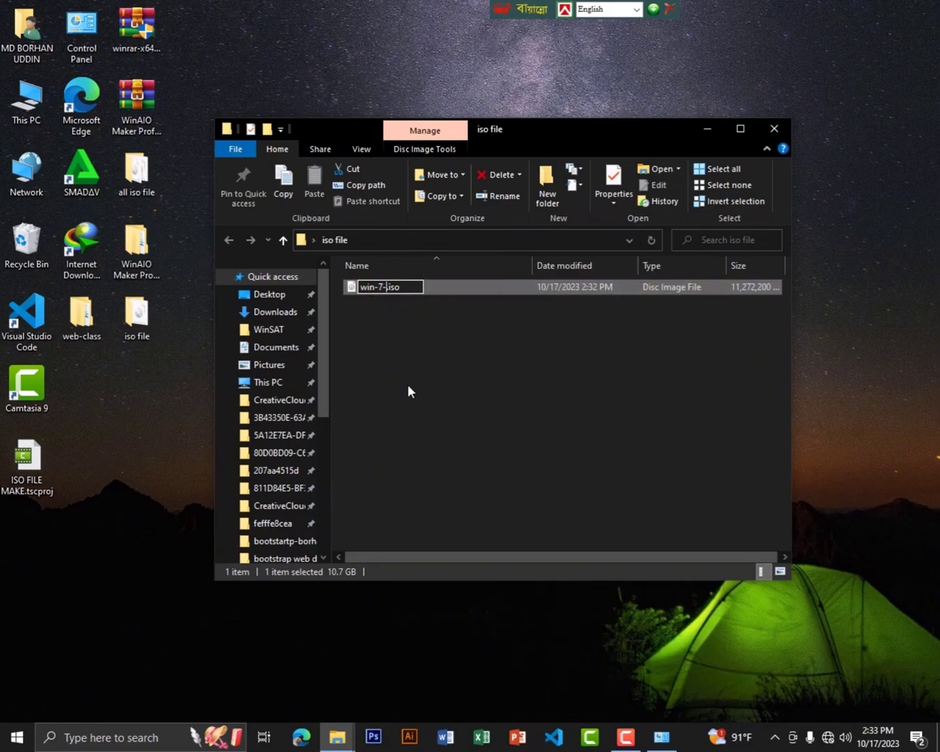
pyautogui.write('10')
pyautogui.press('Return')
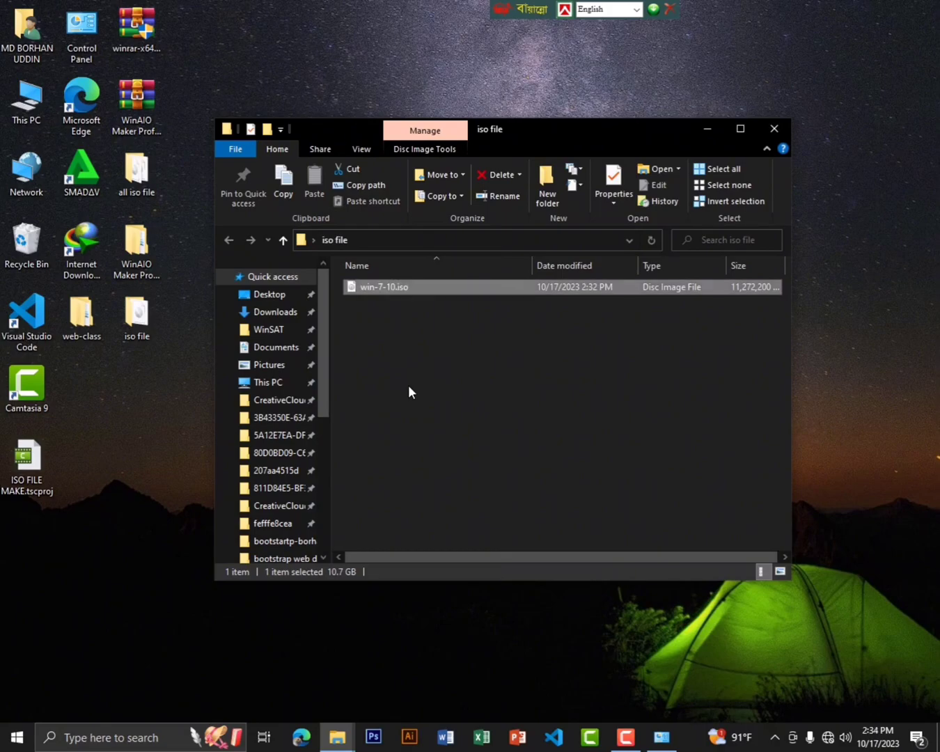
pyautogui.rightClick(463, 344)
pyautogui.click(505, 424)
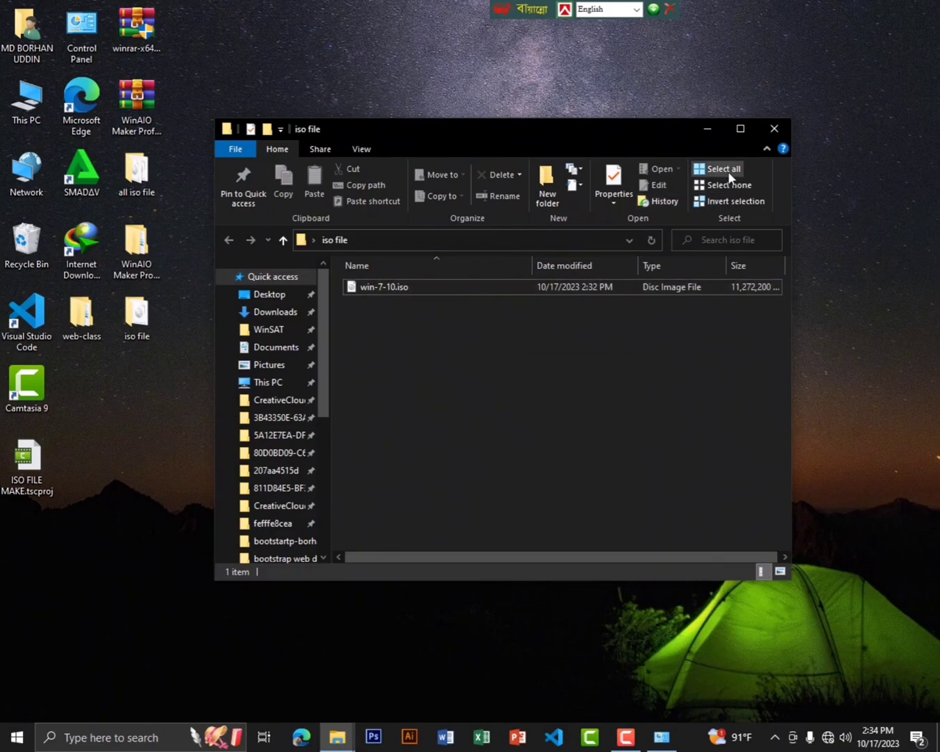
# Close the iso file folder window and refresh the desktop.
pyautogui.click(773, 128)
pyautogui.rightClick(523, 113)
pyautogui.click(571, 178)
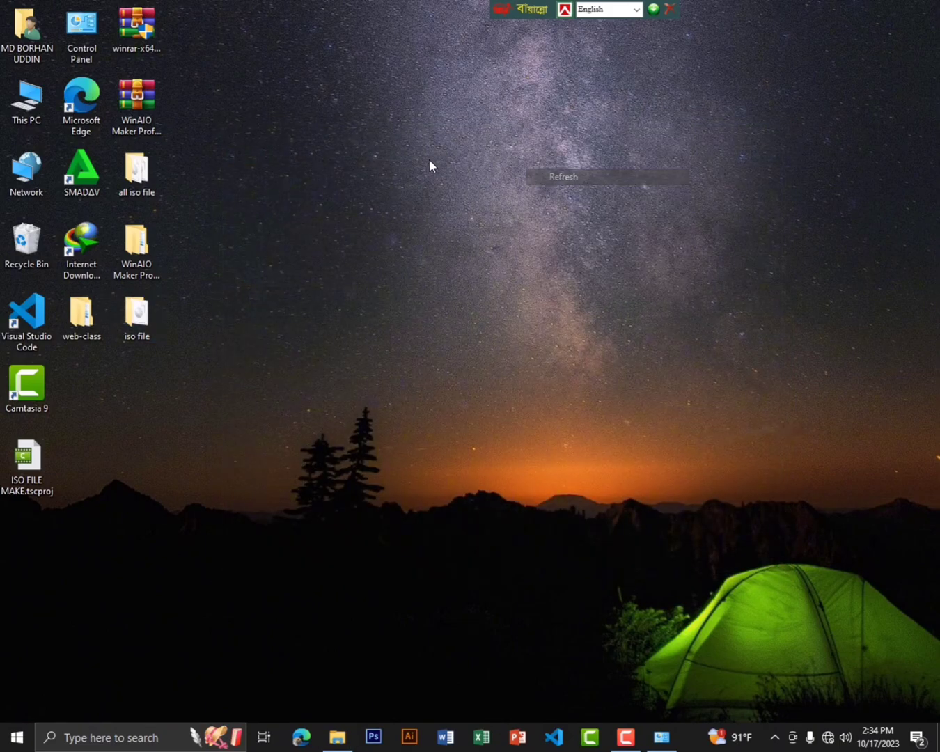
pyautogui.rightClick(429, 160)
pyautogui.click(464, 224)
pyautogui.rightClick(331, 189)
pyautogui.click(378, 253)
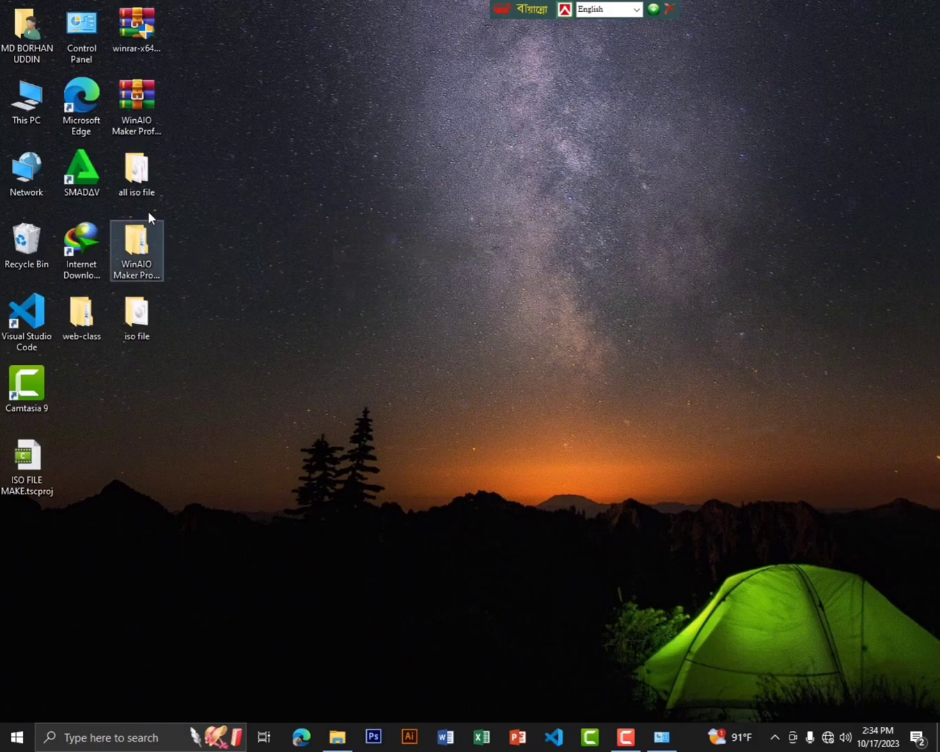
pyautogui.rightClick(312, 230)
pyautogui.click(356, 294)
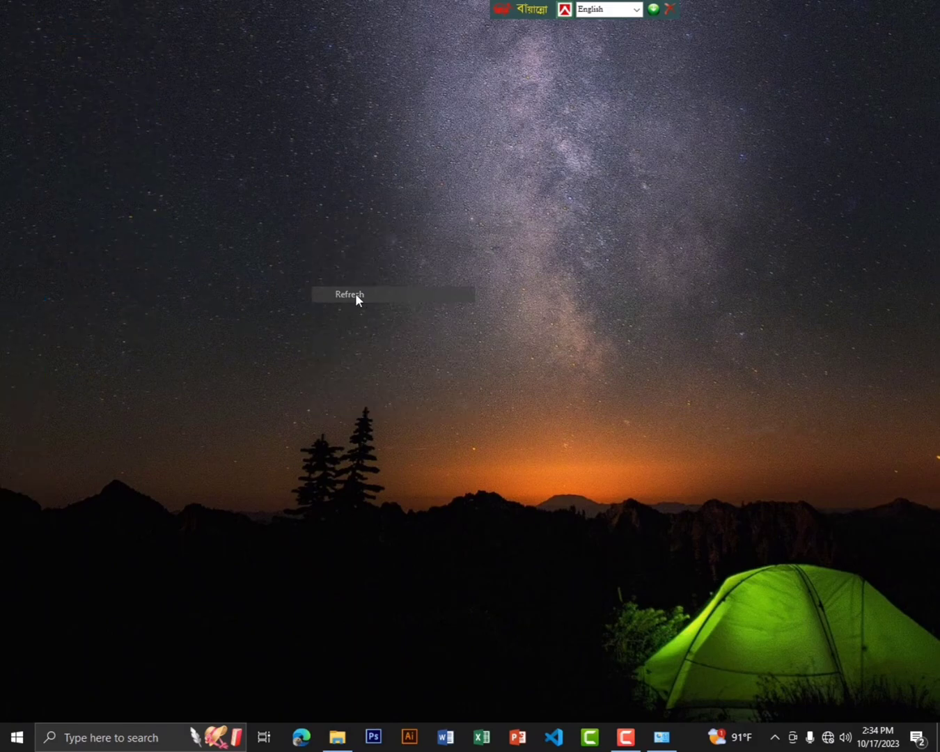
pyautogui.rightClick(356, 293)
pyautogui.click(389, 358)
# Launch WinAIO Maker Professional v1.3 from the WinAIO Maker Professional folder on the desktop.
pyautogui.doubleClick(149, 250)
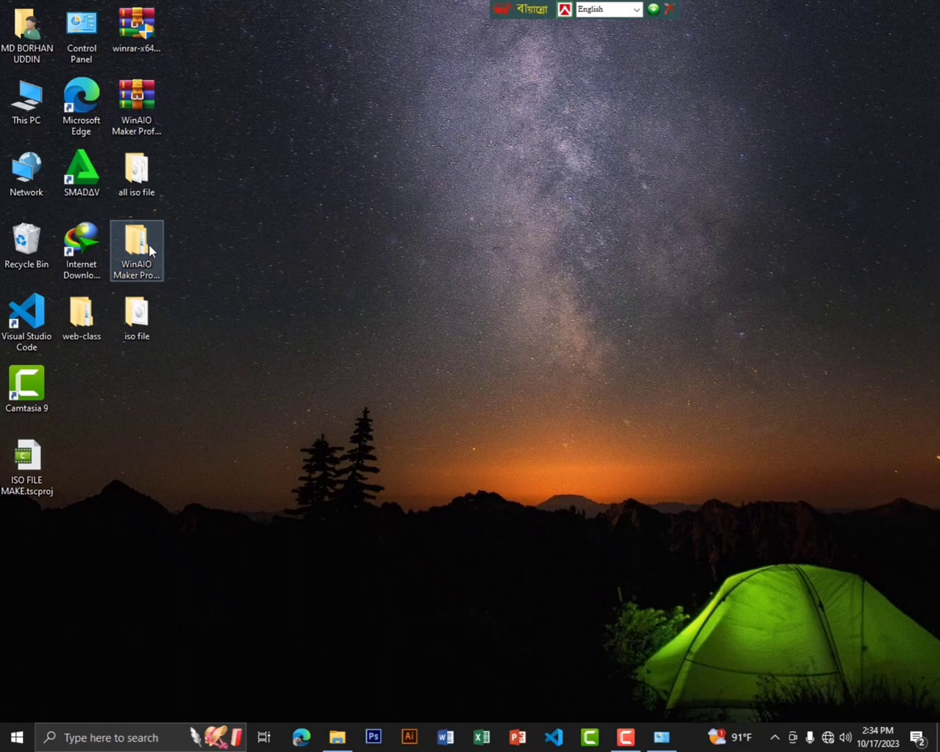
pyautogui.doubleClick(409, 286)
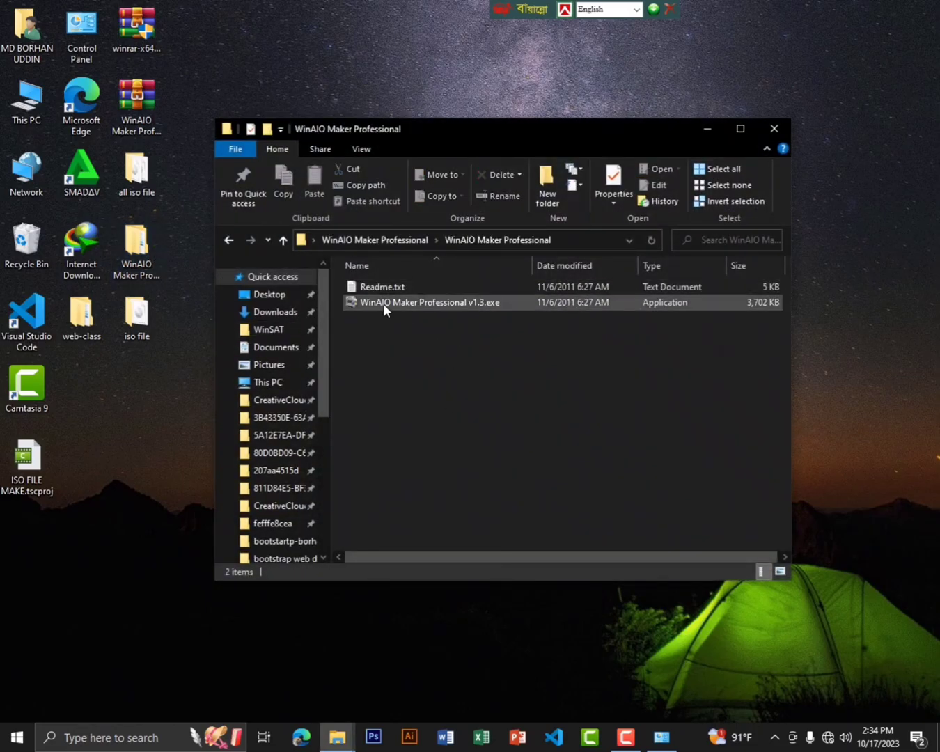
pyautogui.click(383, 303)
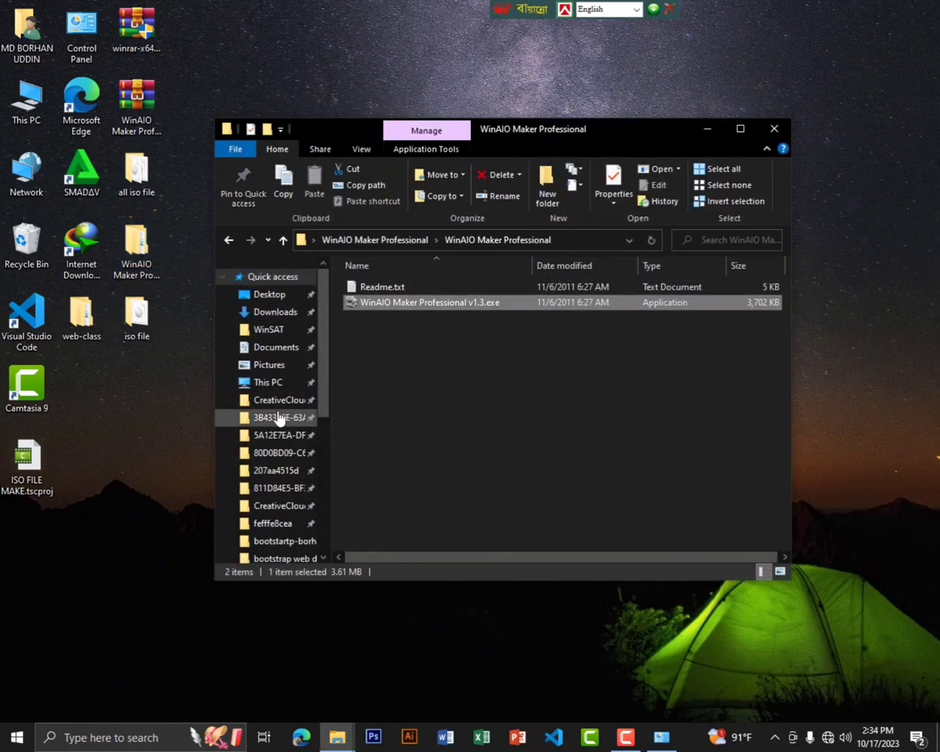
# Load install.wim from the sources folder of Win11_22H2_English_x64v2 in the all iso file folder.
pyautogui.click(488, 236)
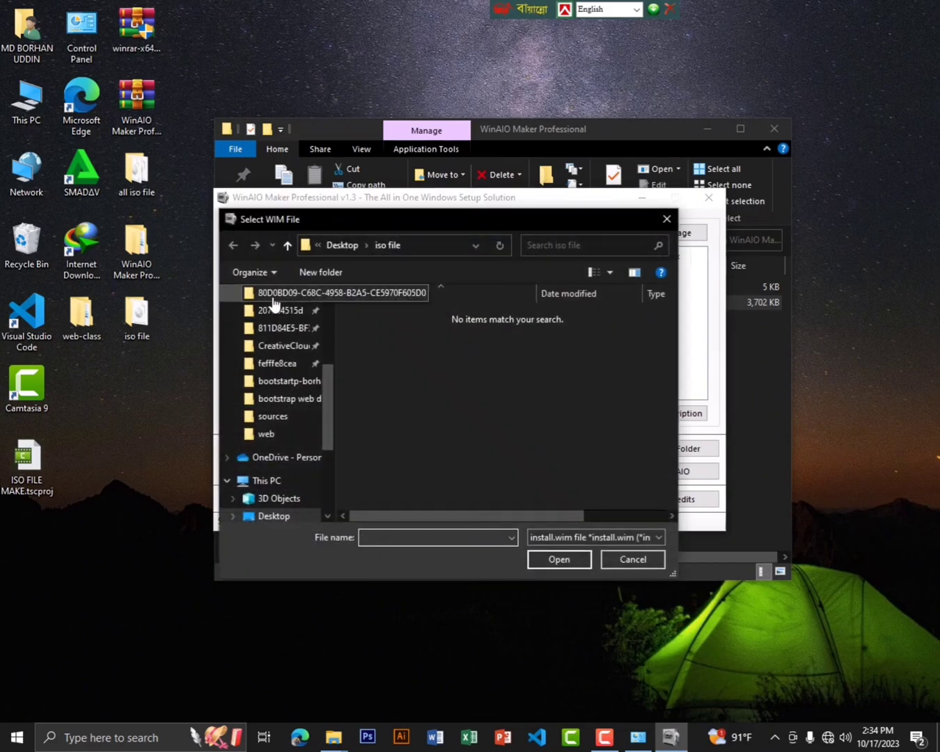
pyautogui.doubleClick(380, 334)
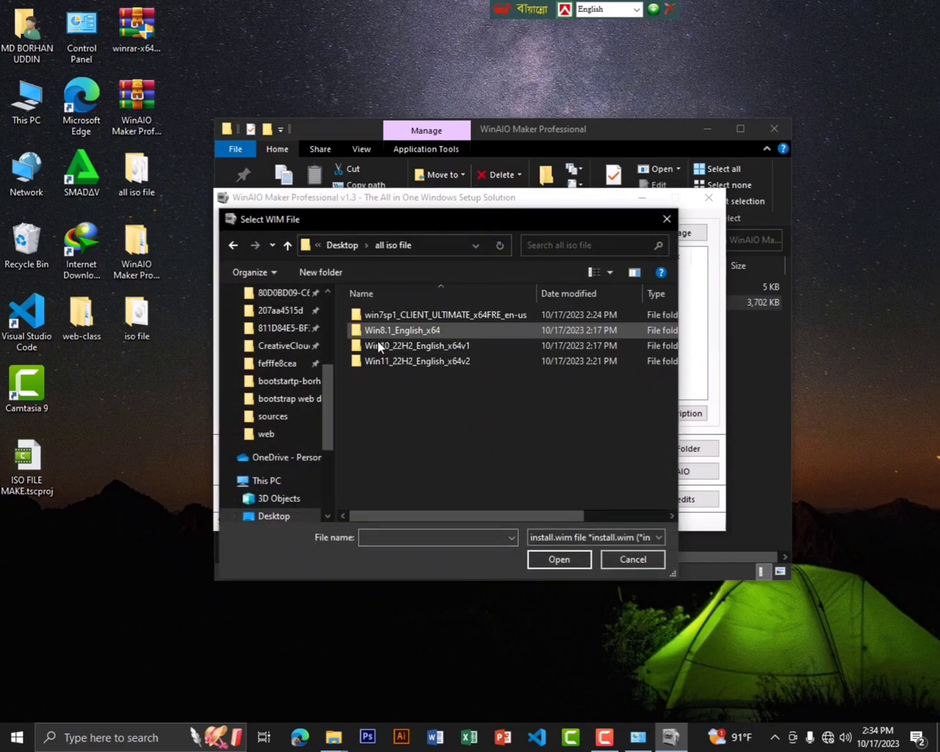
pyautogui.doubleClick(392, 360)
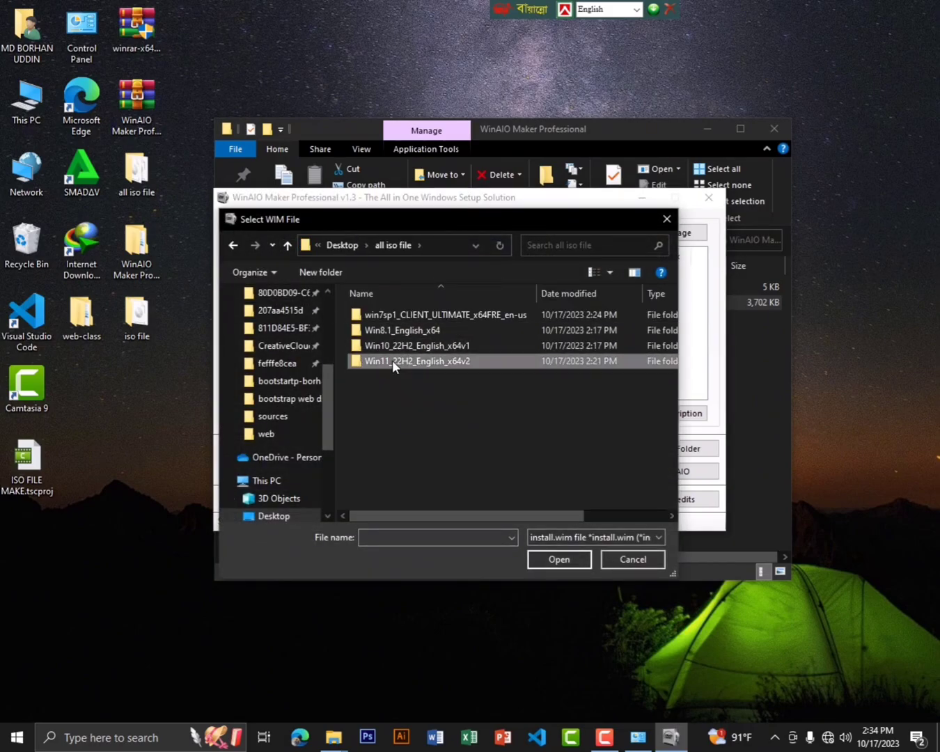
pyautogui.click(392, 346)
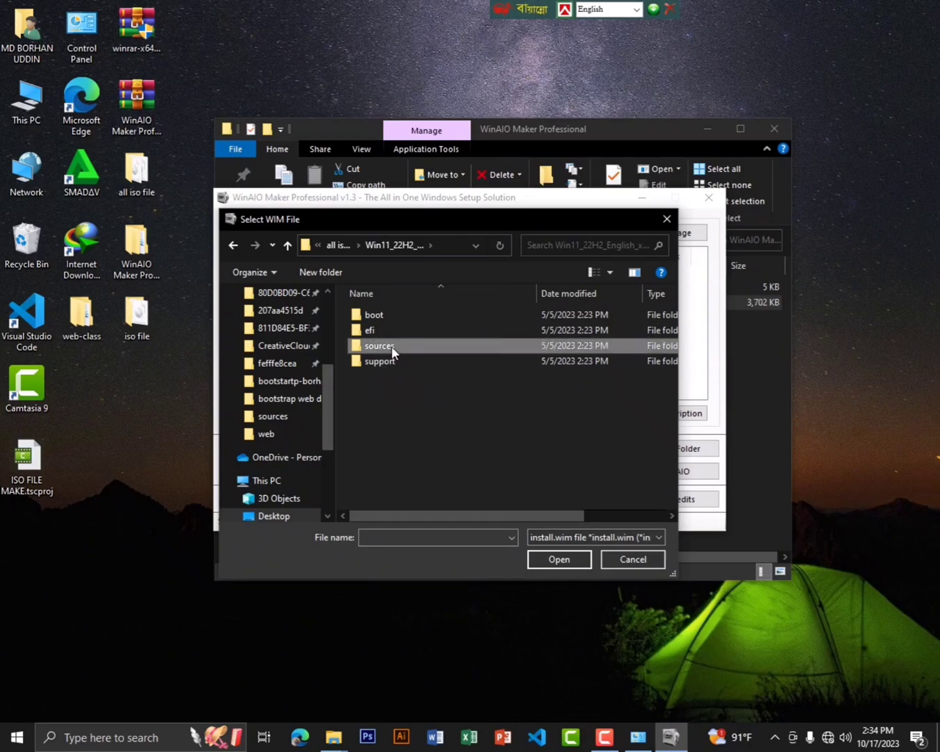
pyautogui.doubleClick(392, 346)
pyautogui.doubleClick(376, 454)
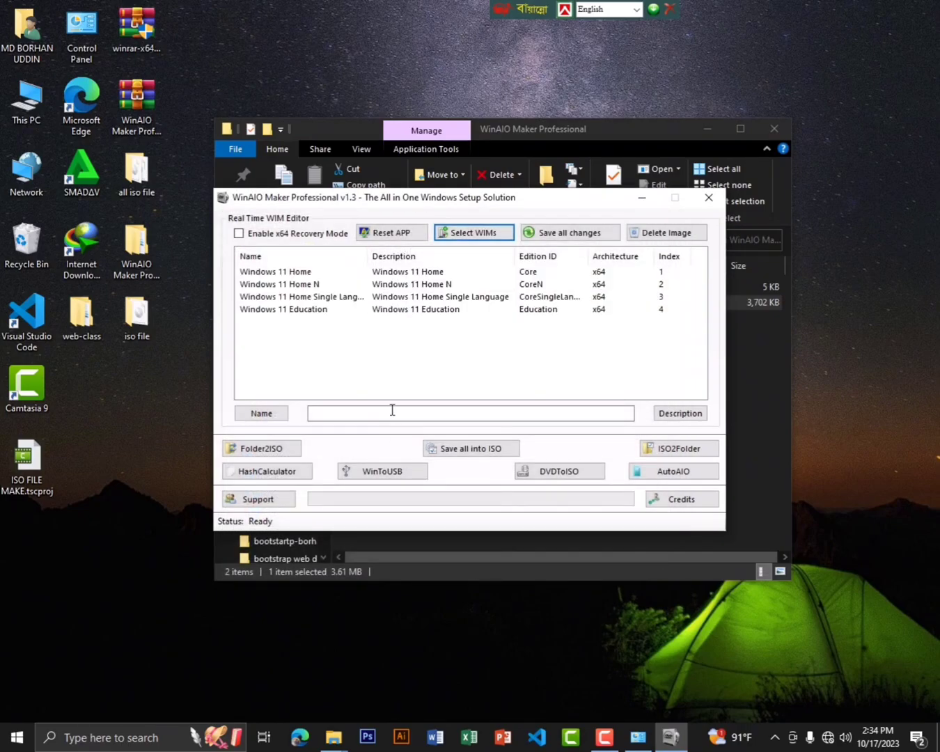
# Add install.wim from the sources folder of Win8.1_English_x64 to the WIM list.
pyautogui.click(475, 235)
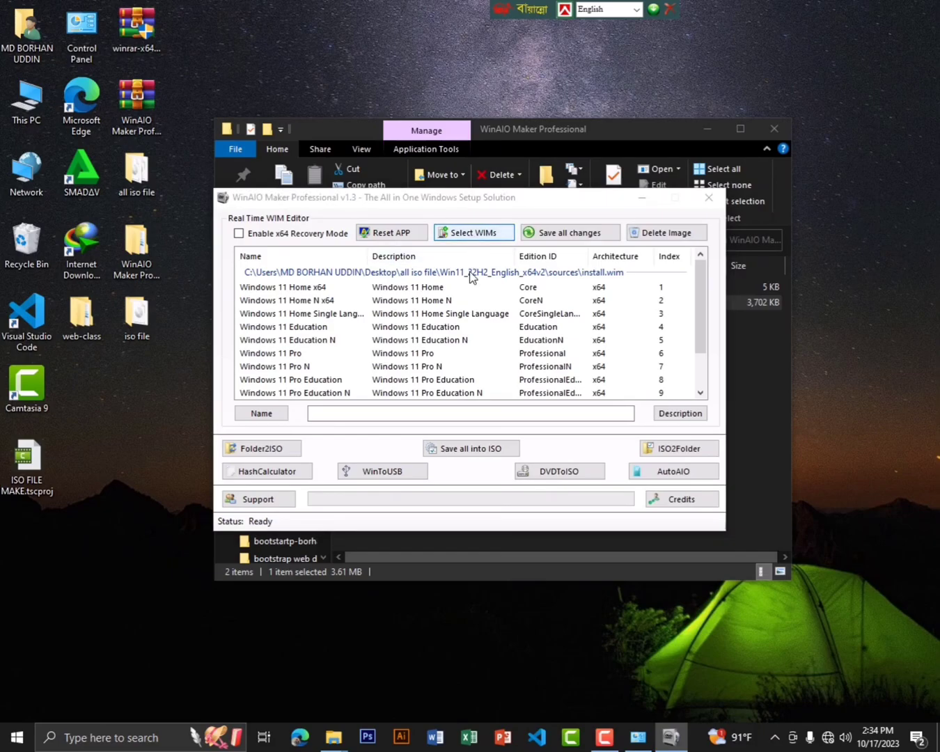
pyautogui.click(287, 243)
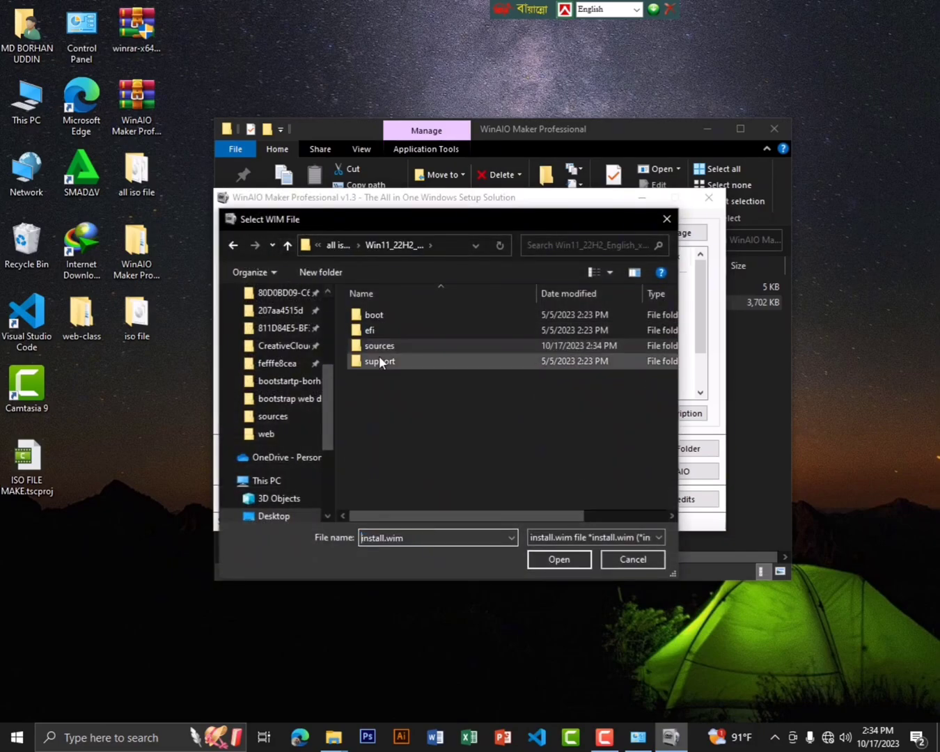
pyautogui.doubleClick(379, 345)
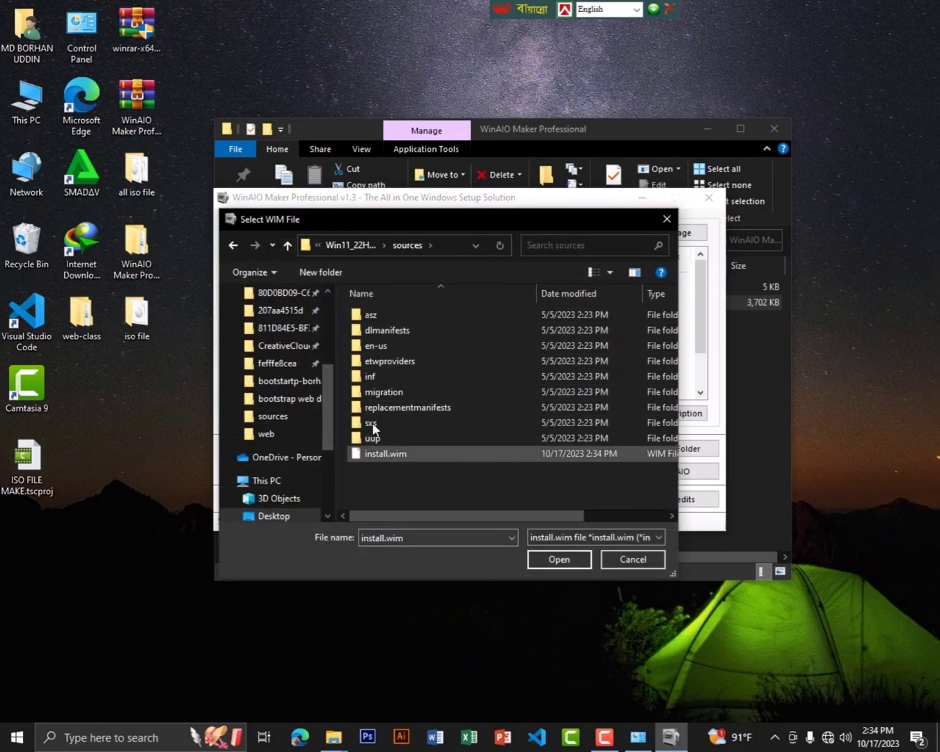
pyautogui.click(290, 244)
pyautogui.click(288, 244)
pyautogui.doubleClick(380, 330)
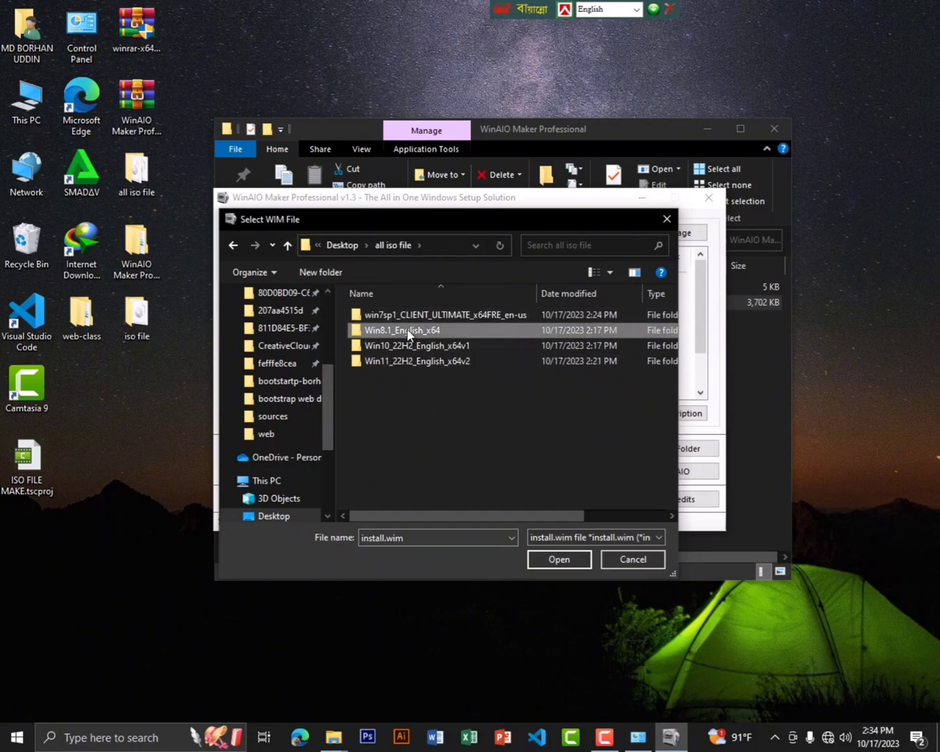
pyautogui.click(389, 345)
pyautogui.doubleClick(388, 345)
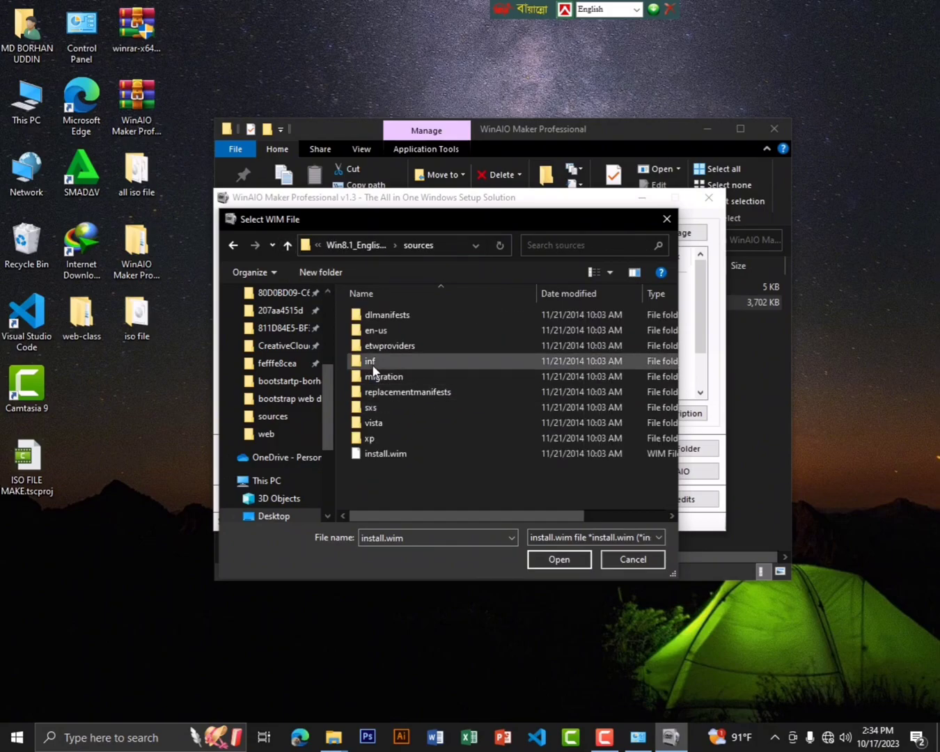
pyautogui.doubleClick(378, 453)
pyautogui.scroll(-3, 394, 356)
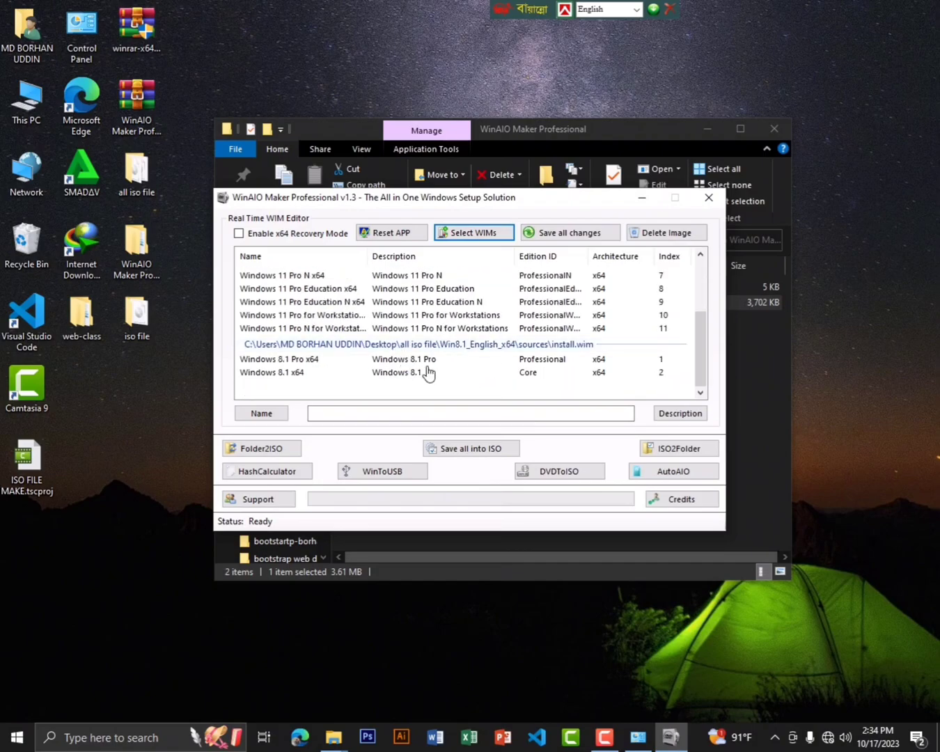
# Delete the Windows 11 Home Single Language image from the Windows 11 install.wim.
pyautogui.scroll(5, 426, 363)
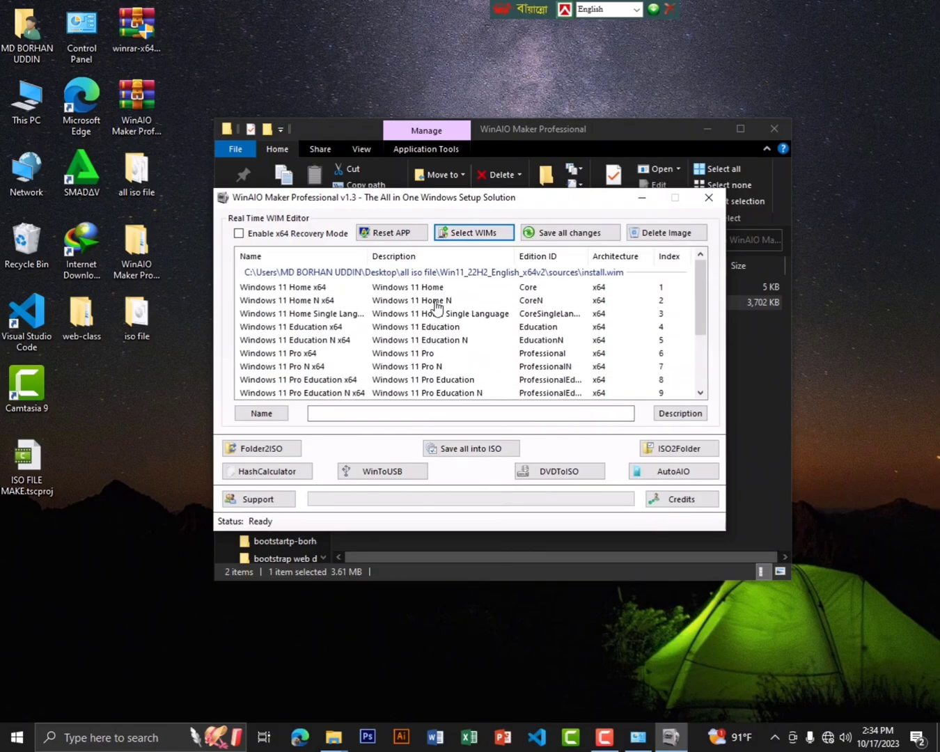
pyautogui.scroll(-3, 447, 328)
pyautogui.scroll(3, 446, 321)
pyautogui.click(417, 315)
pyautogui.click(663, 234)
pyautogui.click(489, 416)
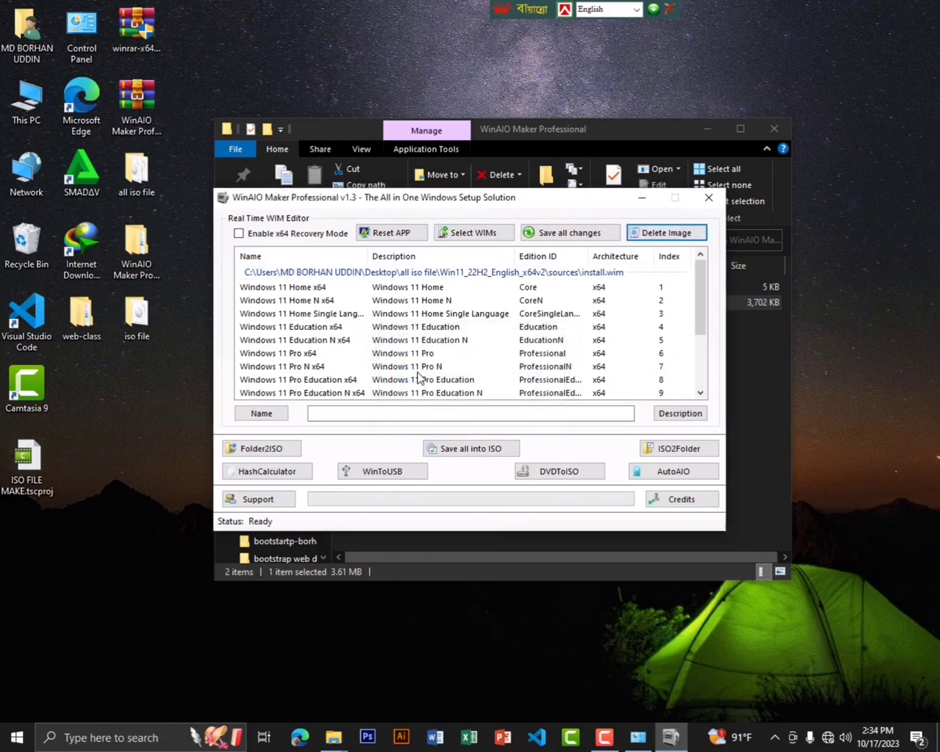
# Delete the Windows 11 Pro for Workstations image and check through the list of remaining editions.
pyautogui.scroll(-2, 418, 372)
pyautogui.click(446, 356)
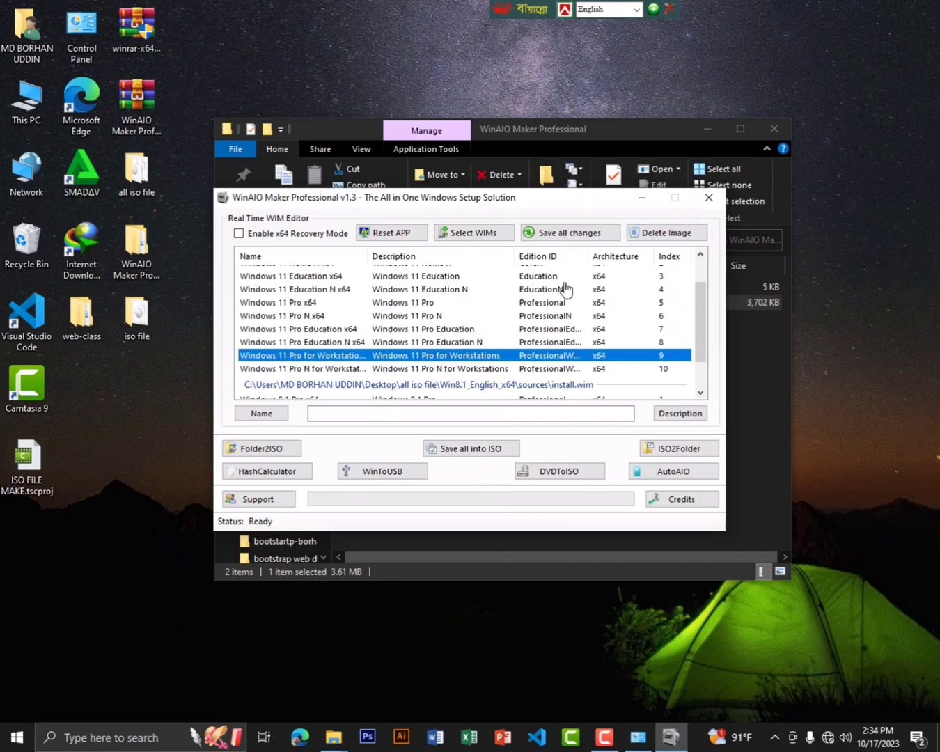
pyautogui.click(655, 233)
pyautogui.click(477, 416)
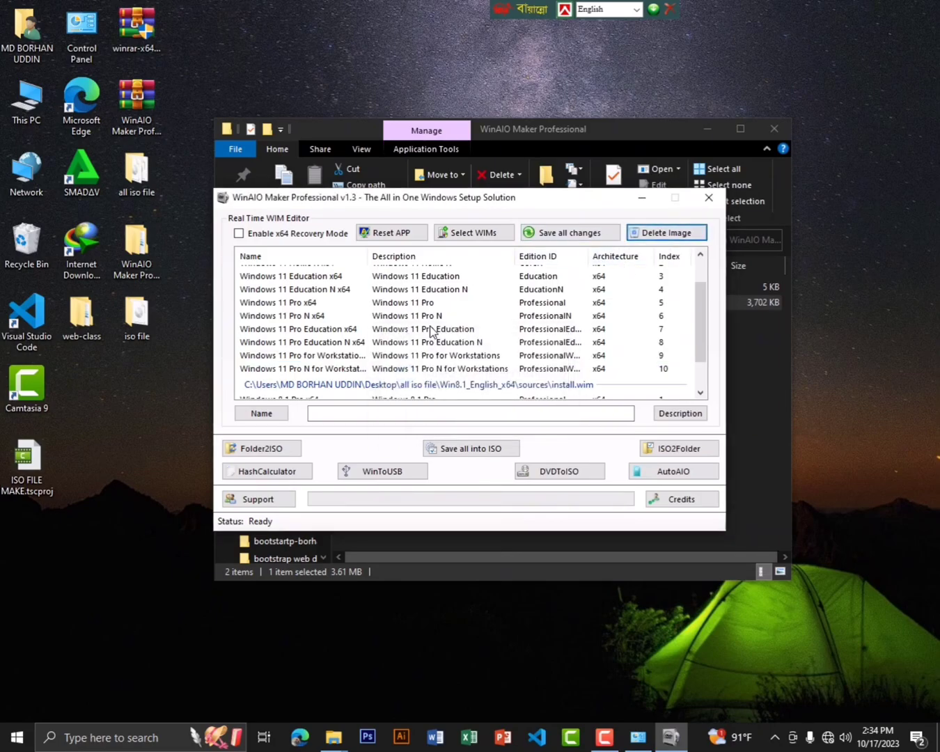
pyautogui.scroll(-2, 430, 327)
pyautogui.scroll(2, 432, 327)
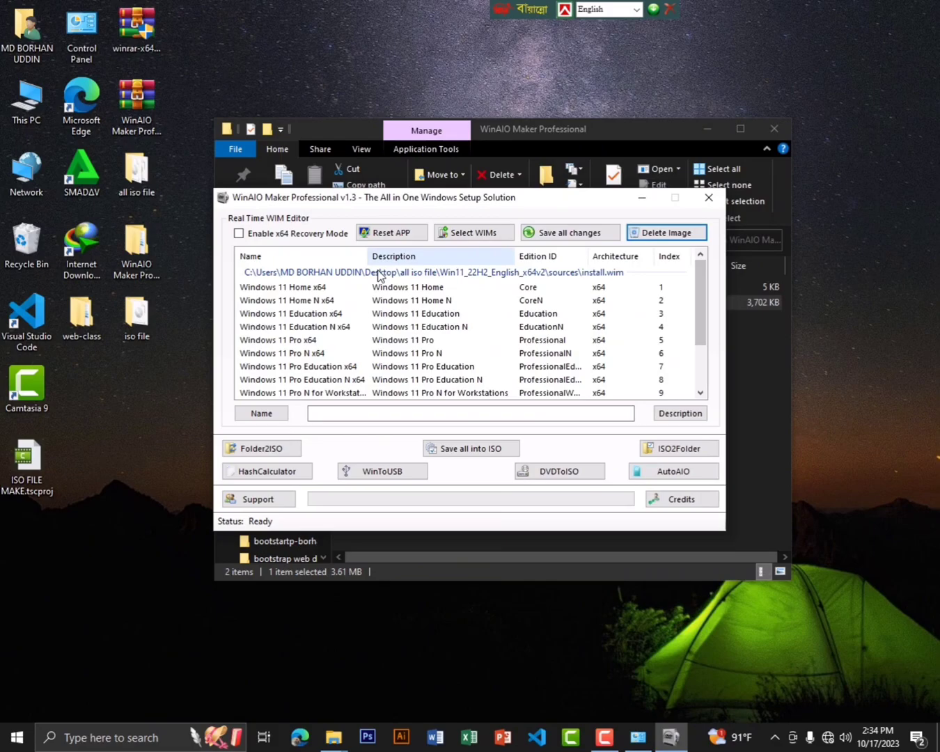
pyautogui.scroll(-2, 428, 338)
pyautogui.scroll(3, 431, 341)
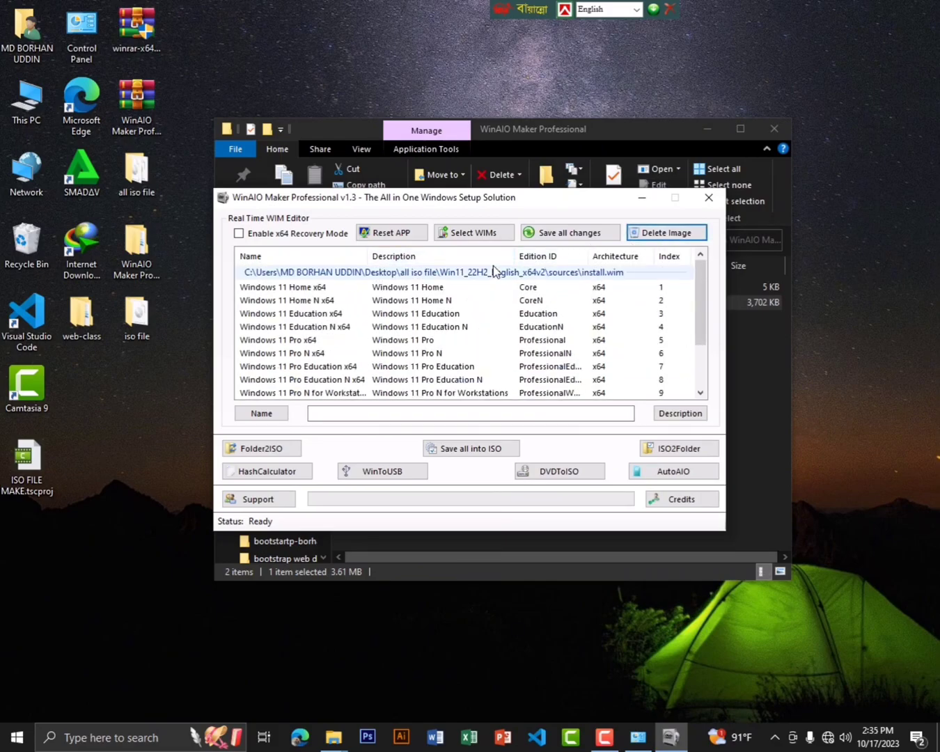
# Close WinAIO Maker and its folder window, and refresh the desktop.
pyautogui.click(709, 197)
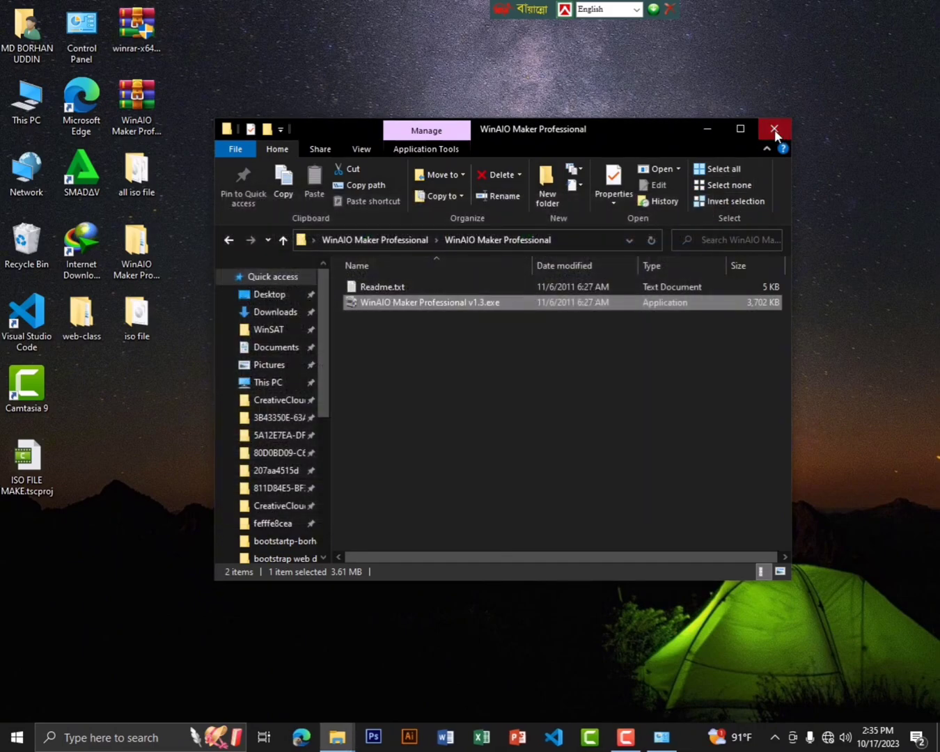
pyautogui.click(774, 129)
pyautogui.rightClick(645, 109)
pyautogui.click(651, 172)
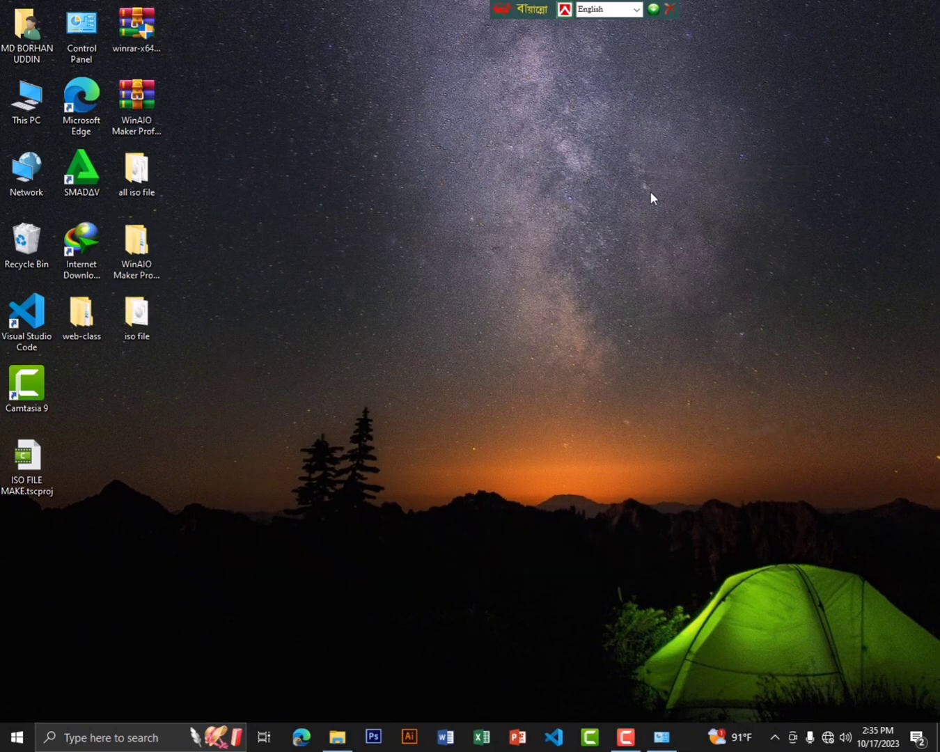
pyautogui.rightClick(388, 158)
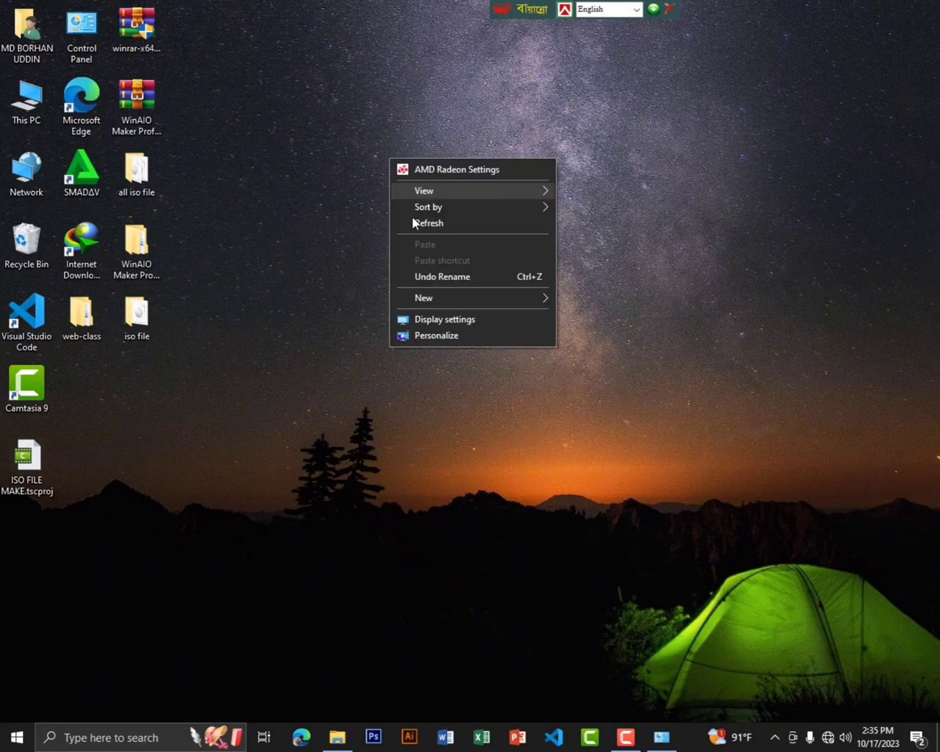
pyautogui.click(410, 223)
pyautogui.rightClick(379, 222)
pyautogui.click(410, 288)
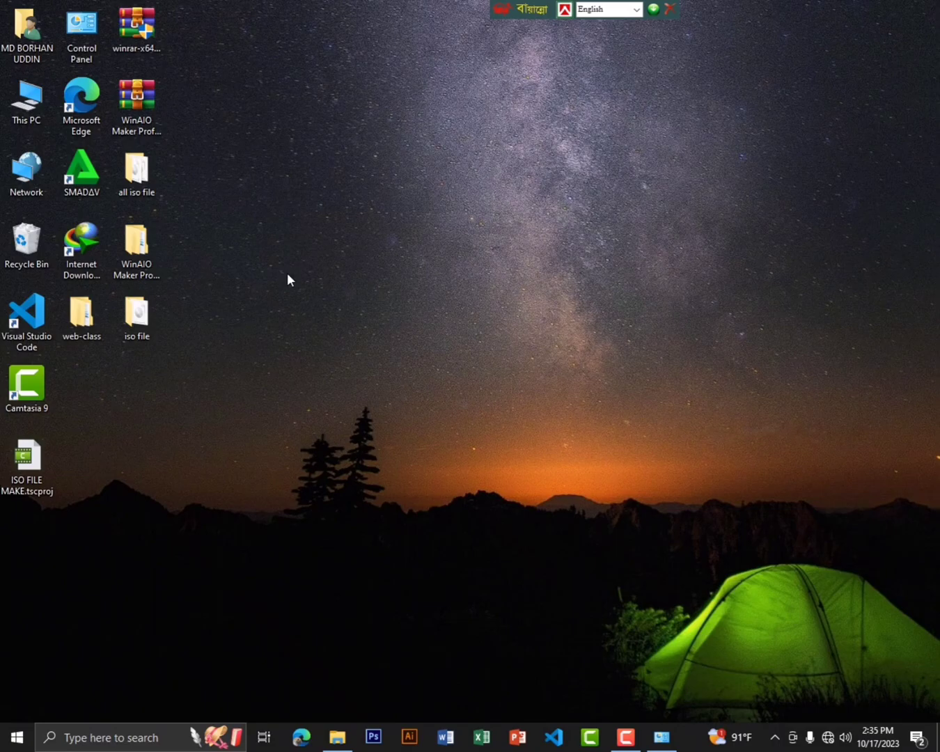
pyautogui.rightClick(387, 137)
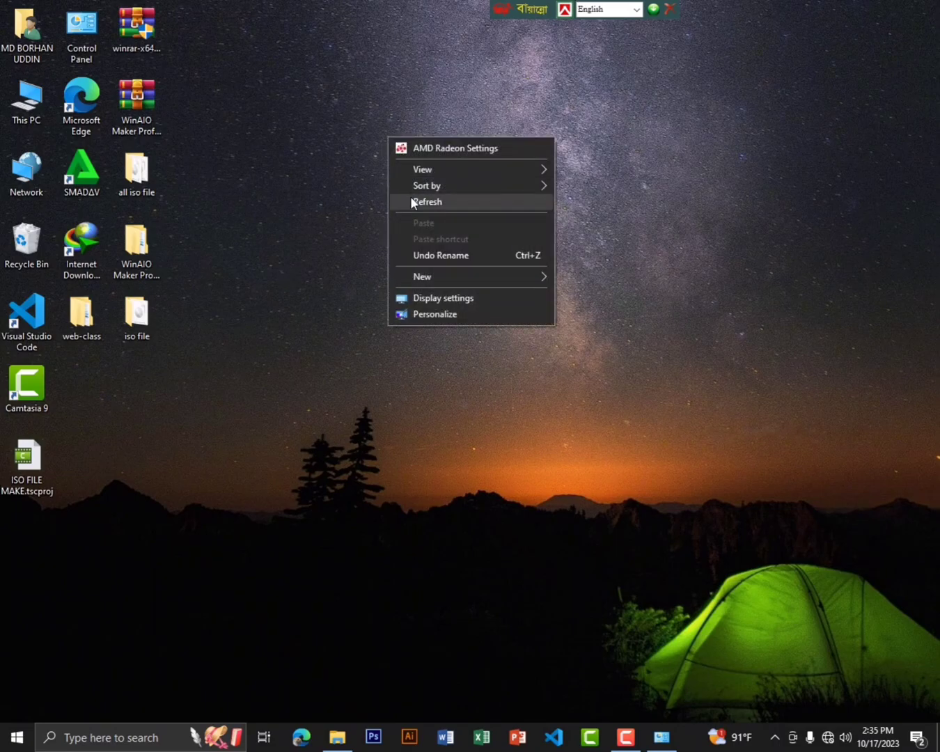
pyautogui.click(410, 198)
pyautogui.rightClick(351, 158)
pyautogui.click(383, 222)
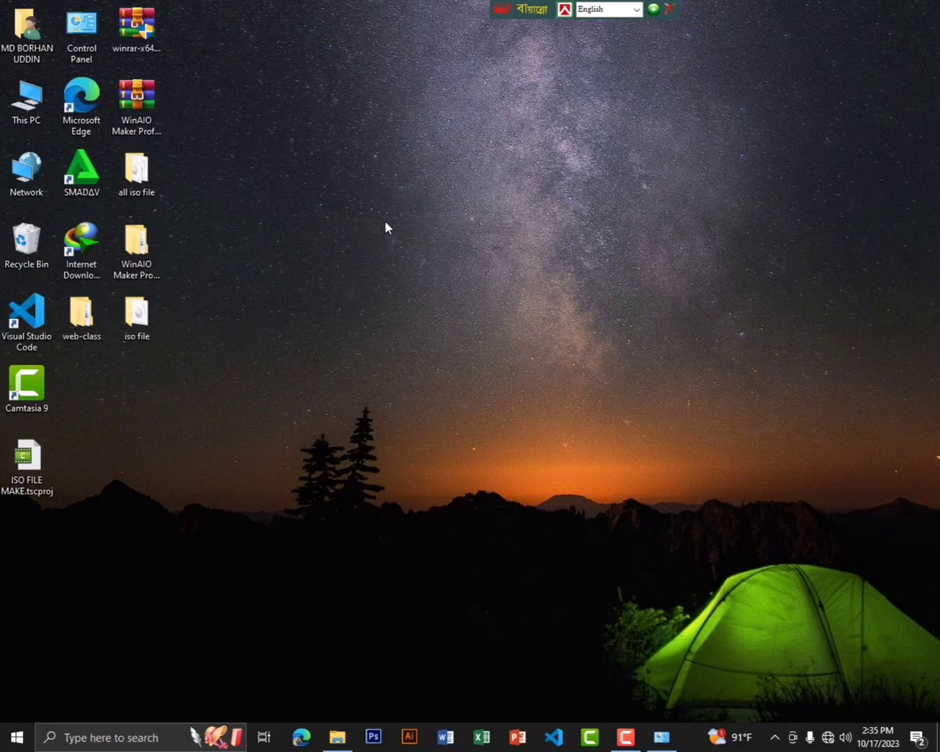
pyautogui.rightClick(419, 128)
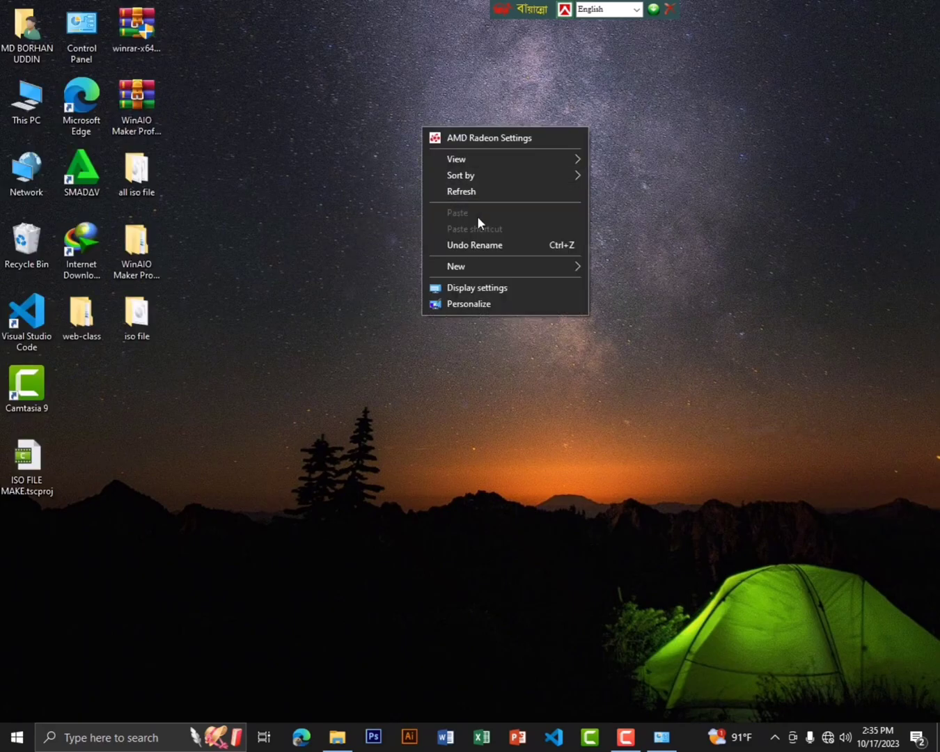
pyautogui.click(472, 190)
pyautogui.rightClick(417, 198)
pyautogui.click(445, 251)
pyautogui.rightClick(332, 193)
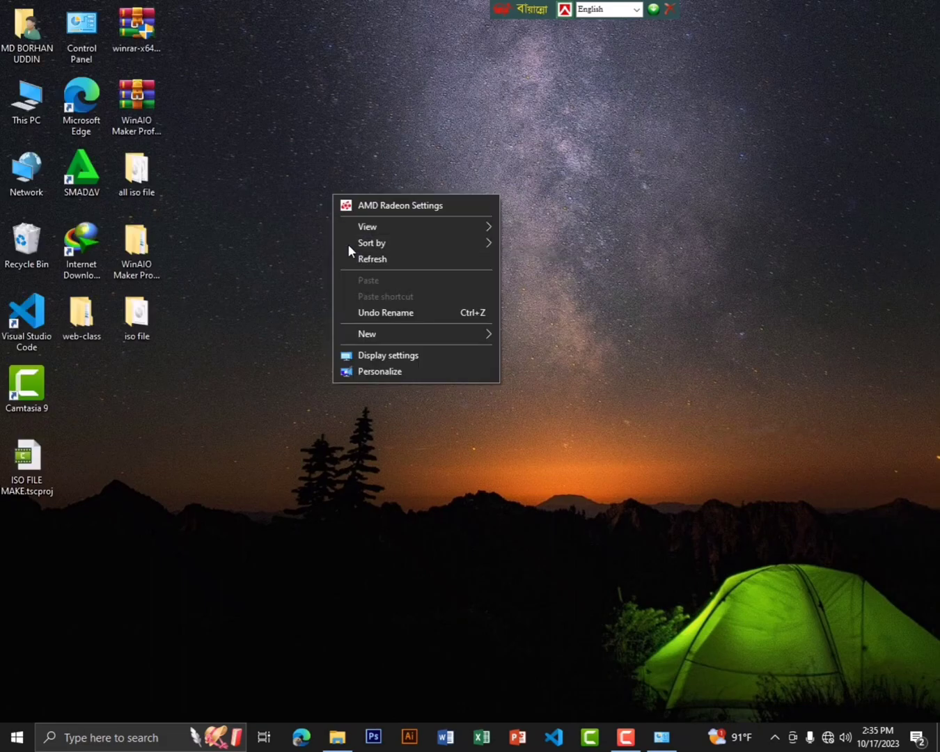
pyautogui.click(365, 260)
pyautogui.rightClick(274, 202)
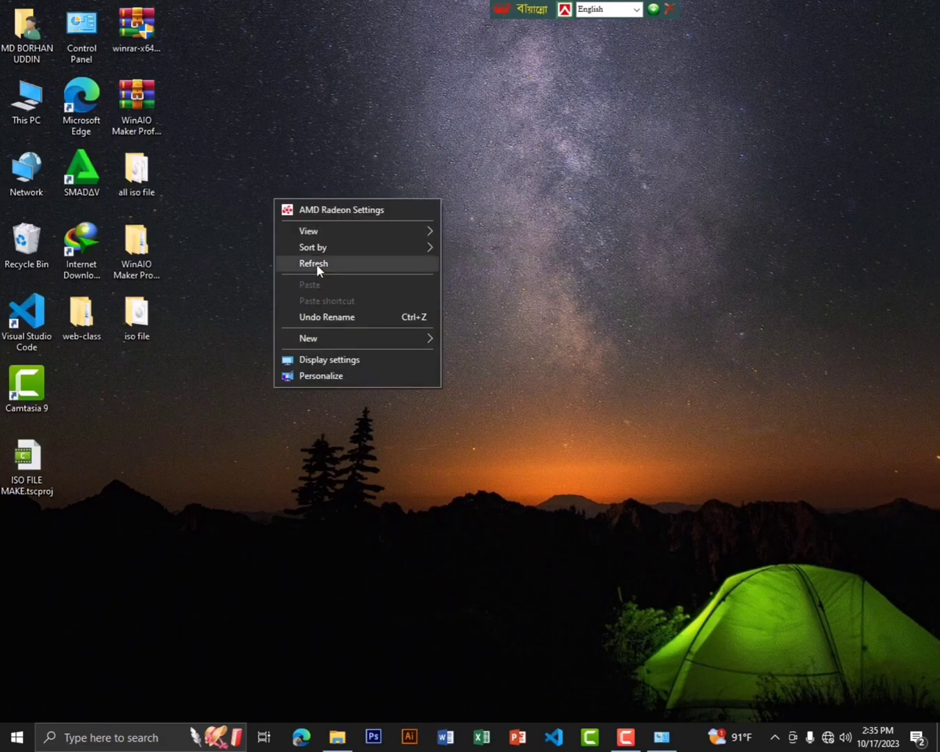
pyautogui.click(317, 262)
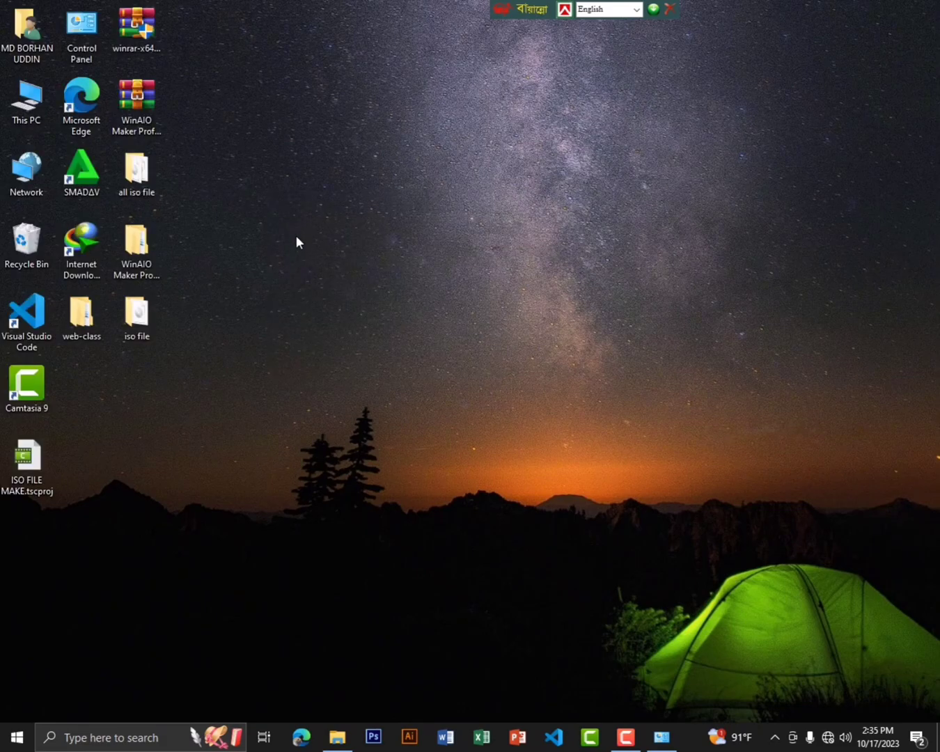